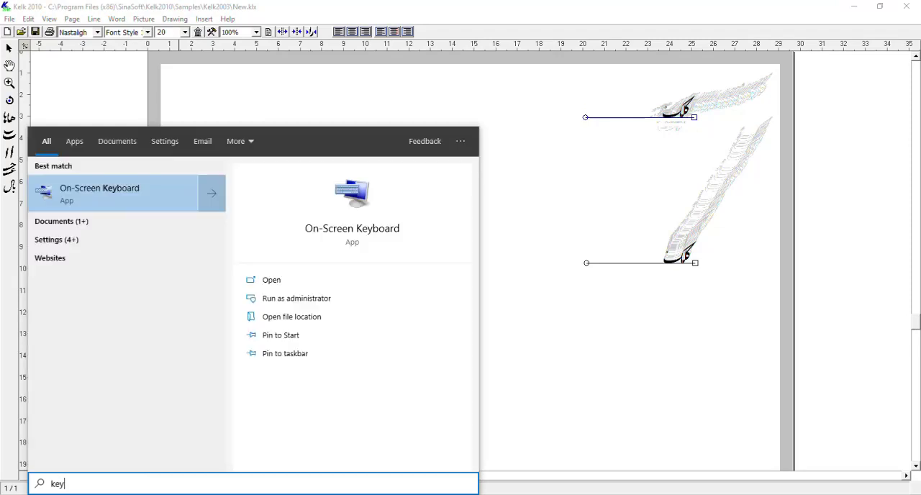
Launch the Windows On-Screen Keyboard and position it over the lower part of the document.
click(119, 192)
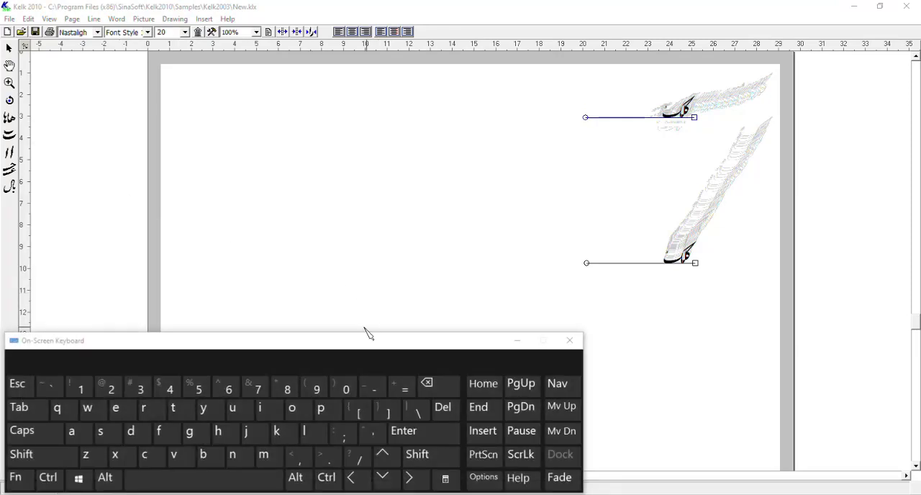
click(347, 347)
drag(353, 343, 359, 338)
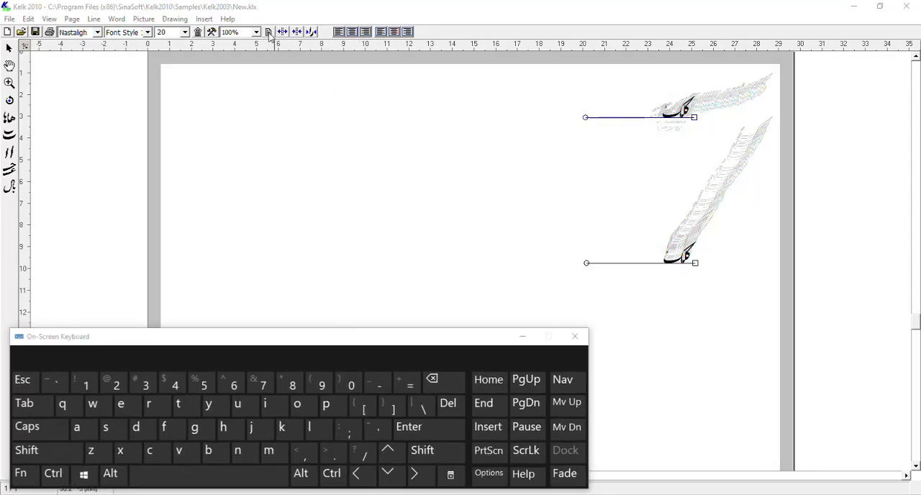
Open the Page Lines text editor, shift it slightly aside and select the first line's word.
click(268, 31)
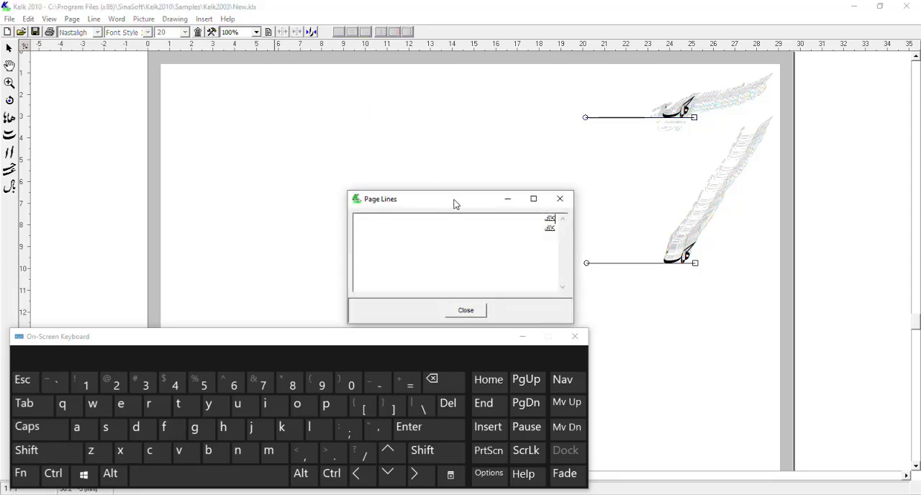
drag(455, 204, 465, 205)
click(561, 220)
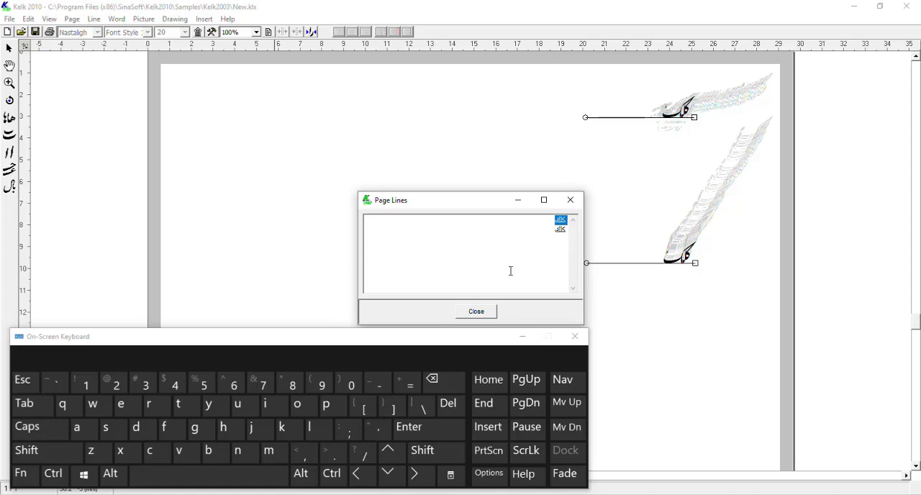
Switch the input language to Urdu (Pakistan) for the On-Screen Keyboard as well.
click(826, 494)
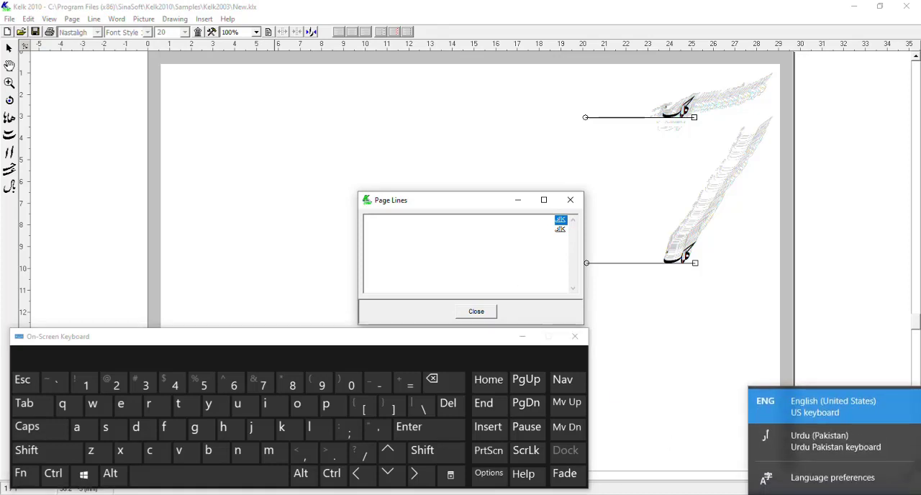
click(826, 446)
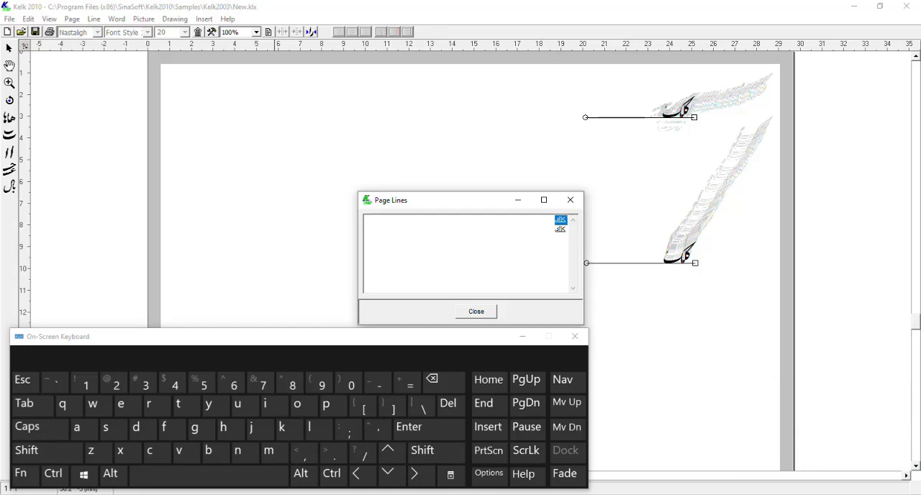
click(374, 336)
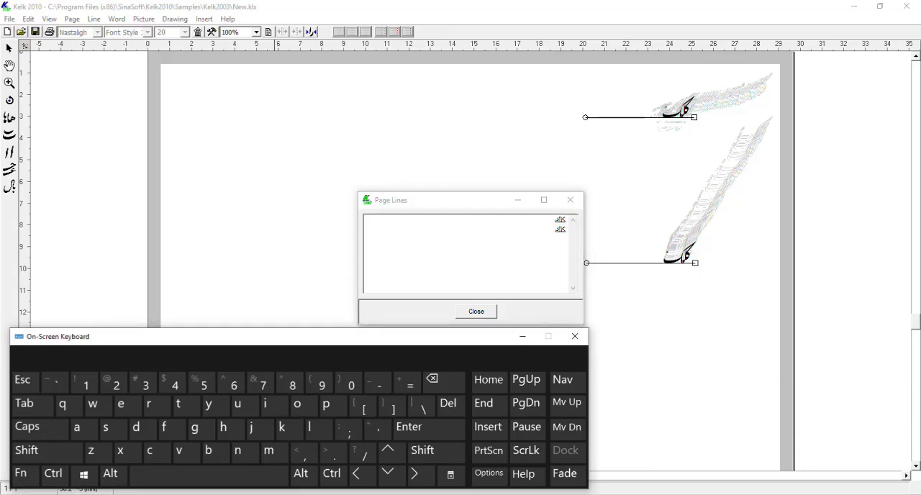
click(409, 494)
click(409, 494)
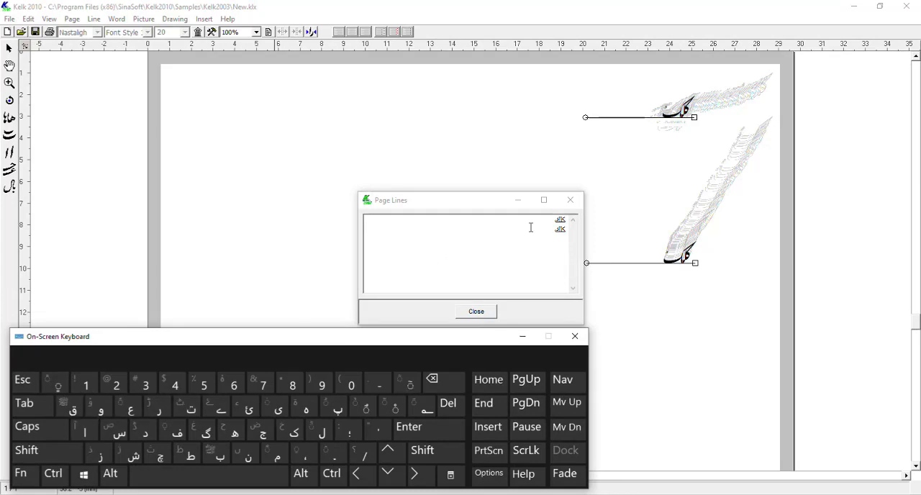
Replace the first line's text with "آپ" followed by a space, using the On-Screen Keyboard.
click(561, 219)
key(Delete)
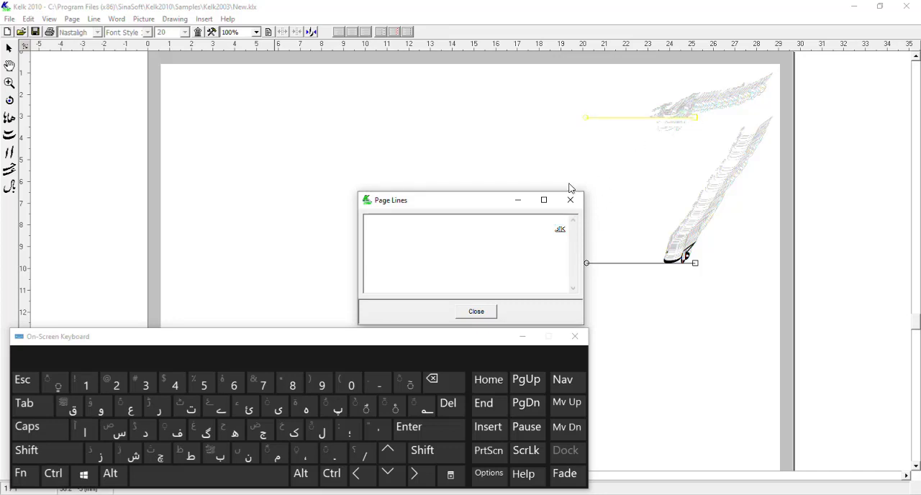
click(38, 452)
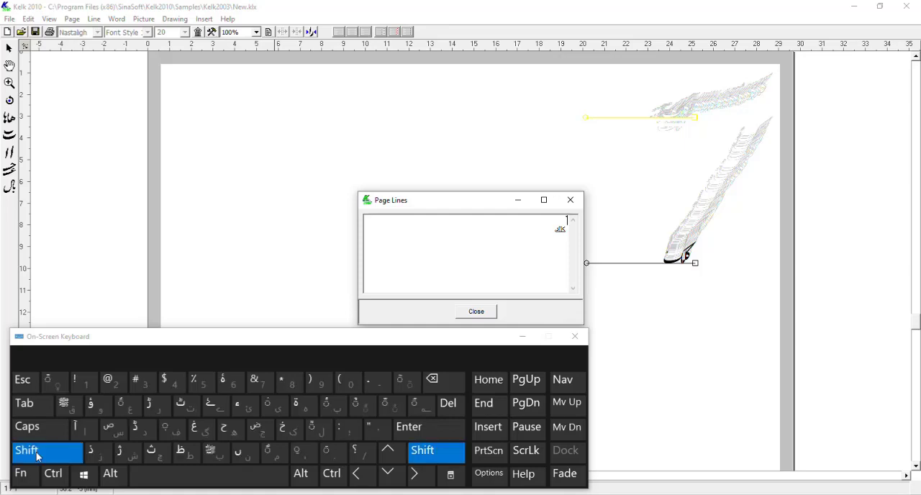
click(83, 431)
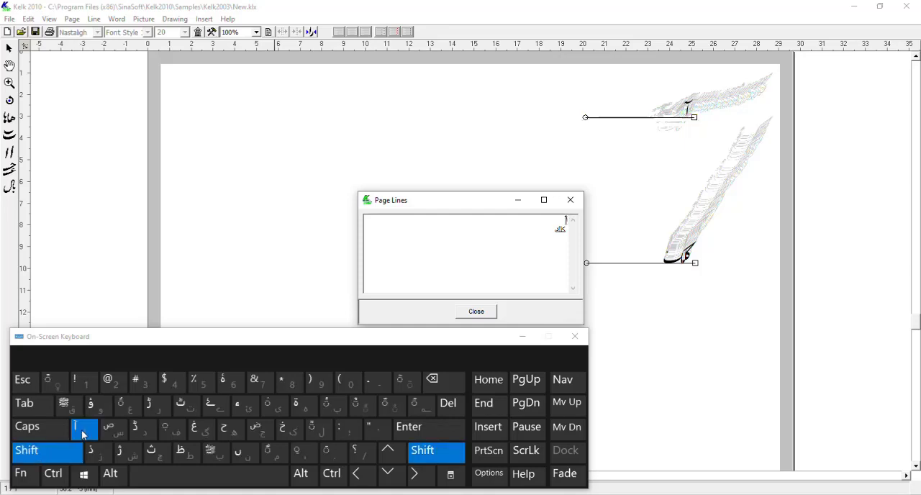
click(333, 411)
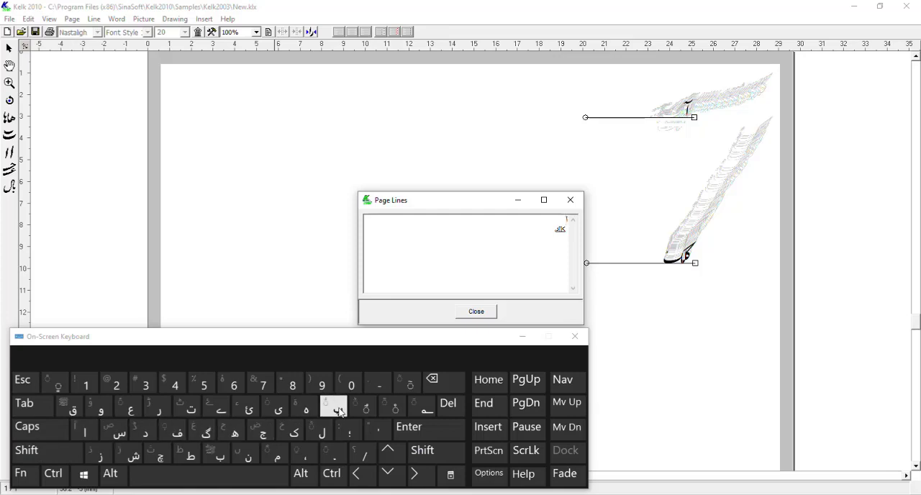
click(255, 478)
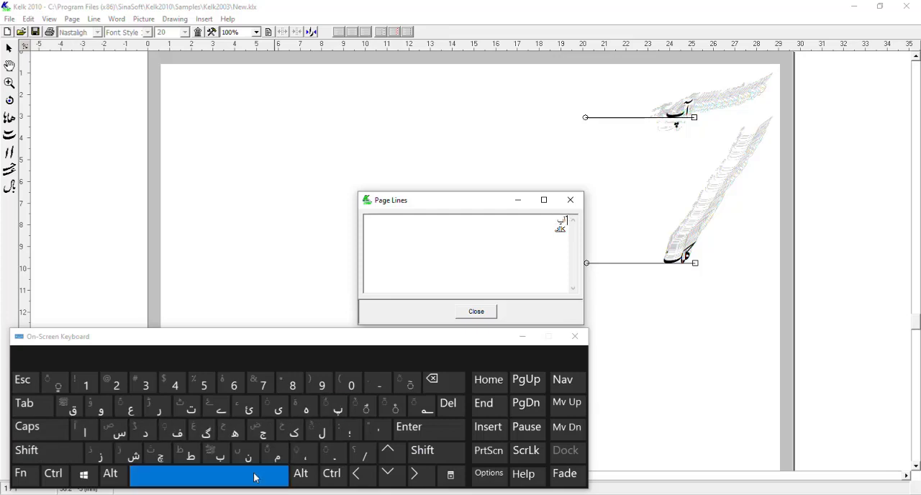
Add the word "كو" and a space to the first line, using the alternate Arabic kaf instead of the standard one.
click(294, 433)
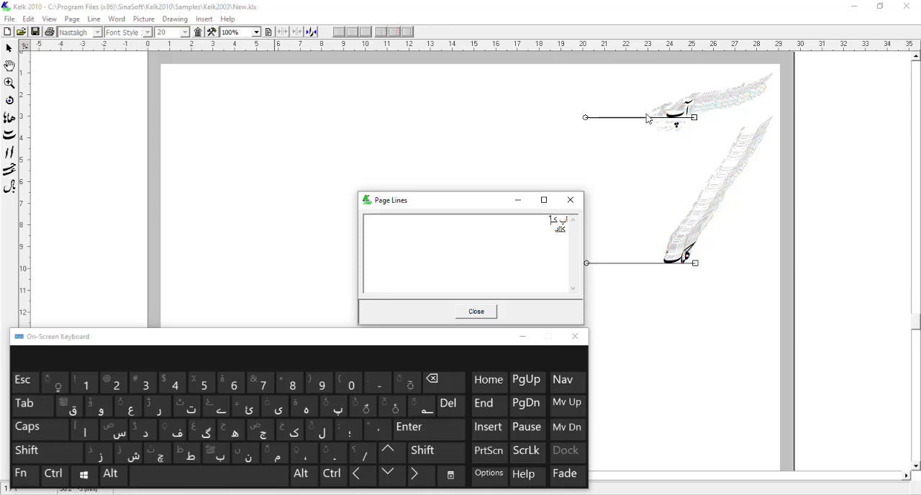
click(443, 385)
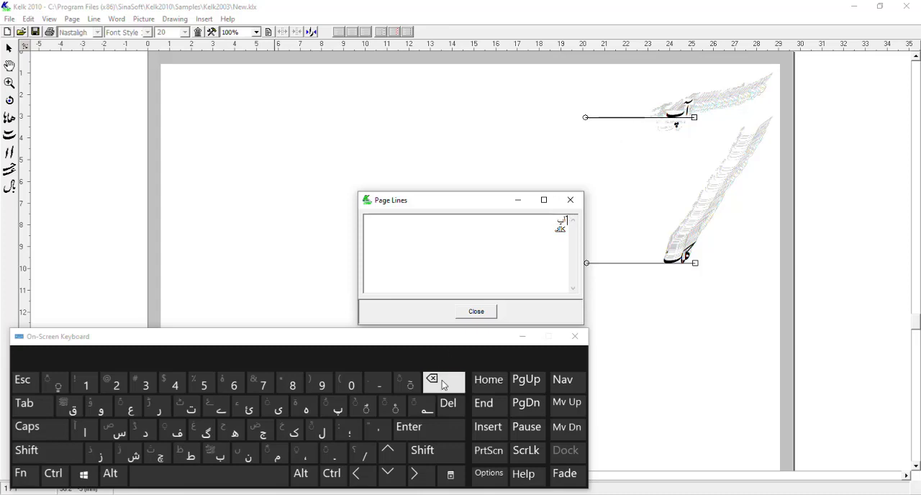
click(302, 477)
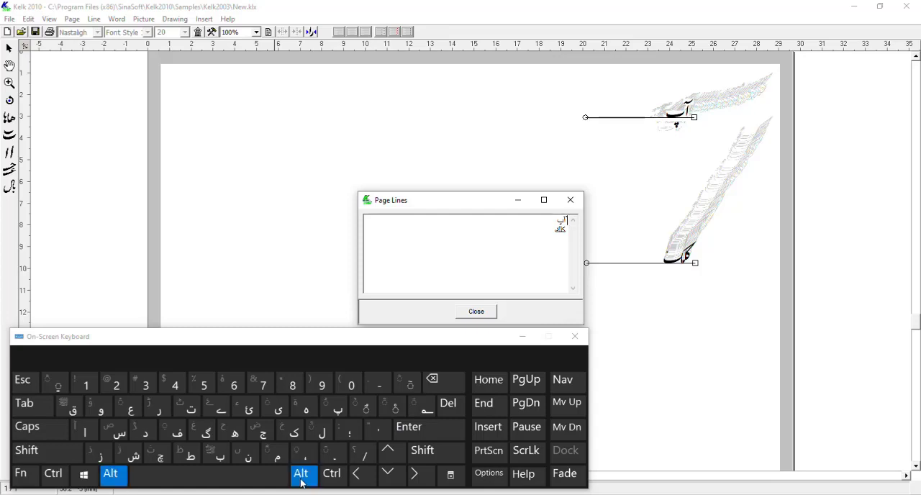
click(295, 434)
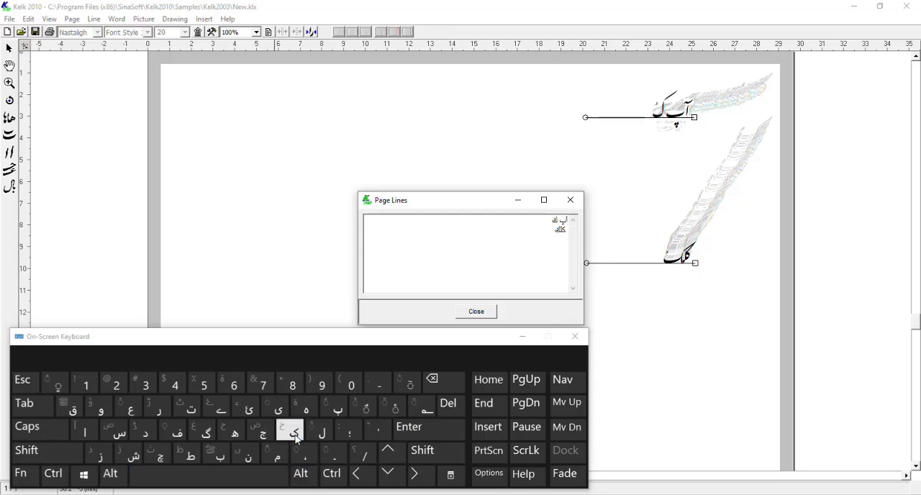
click(100, 412)
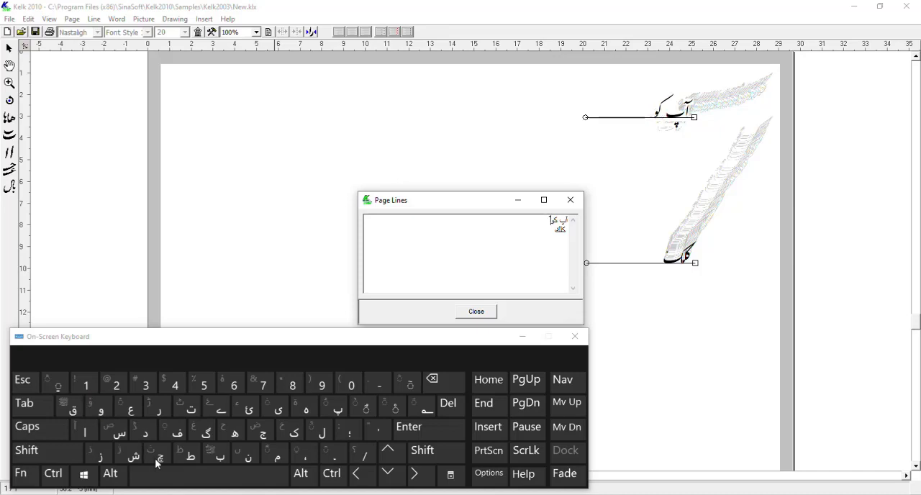
click(184, 480)
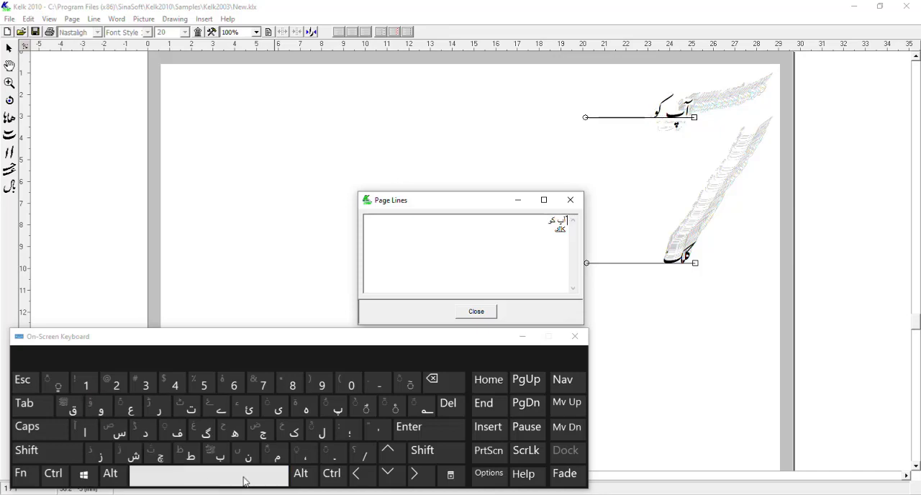
Add the word "كیا" and a space to the first line, using the alternate Arabic kaf.
click(312, 478)
click(295, 434)
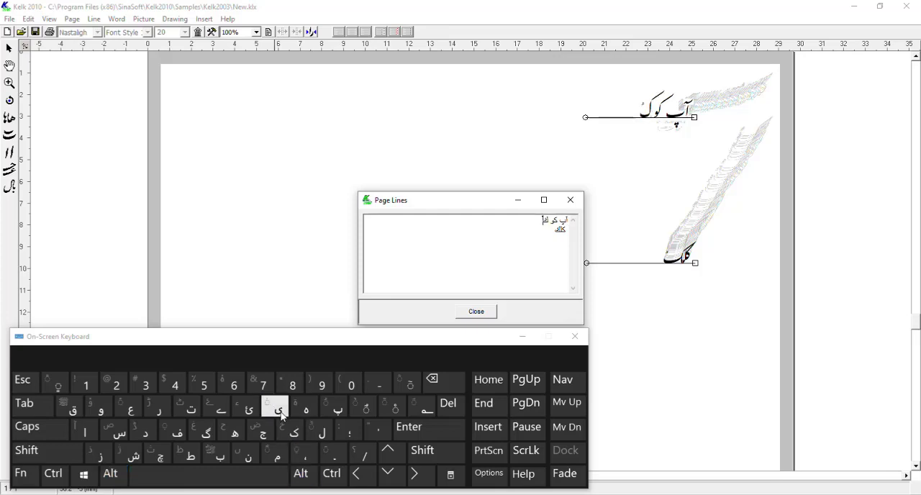
click(278, 408)
click(84, 429)
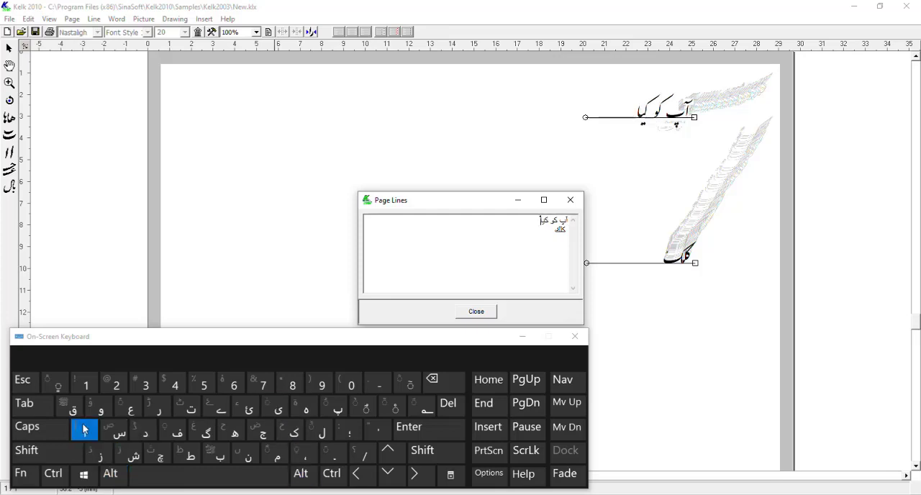
click(259, 483)
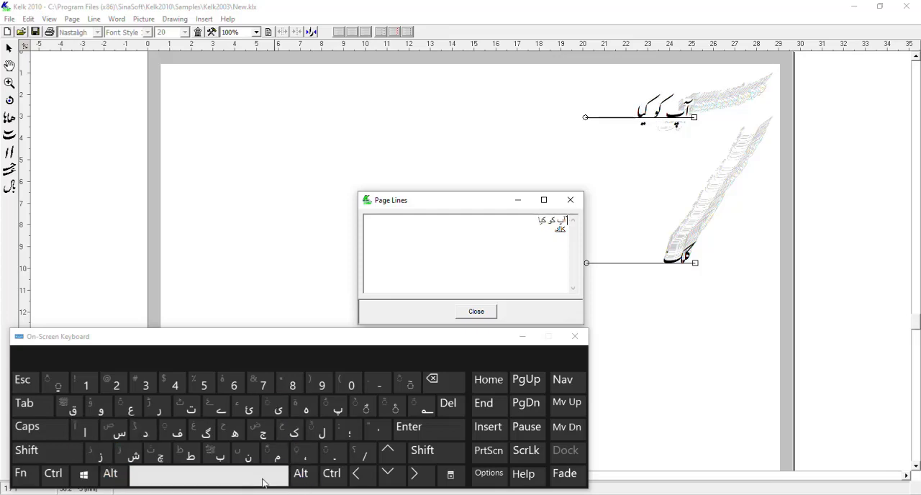
click(309, 411)
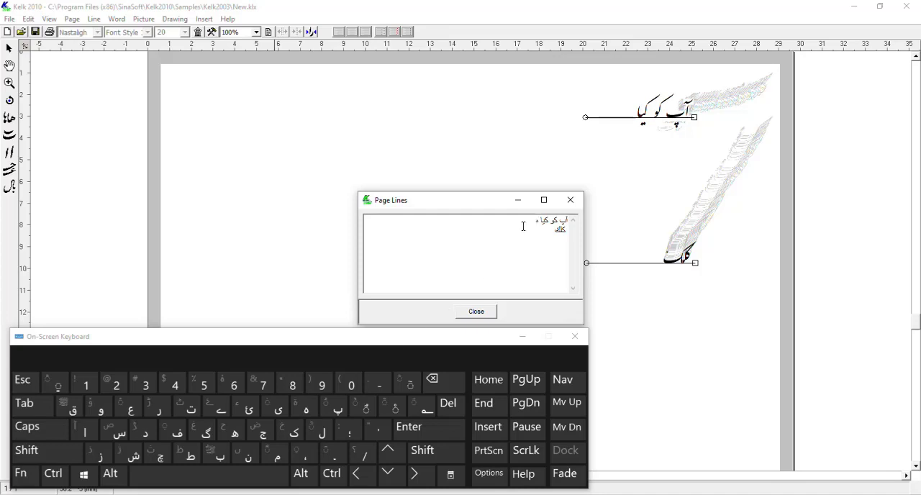
click(459, 381)
click(454, 389)
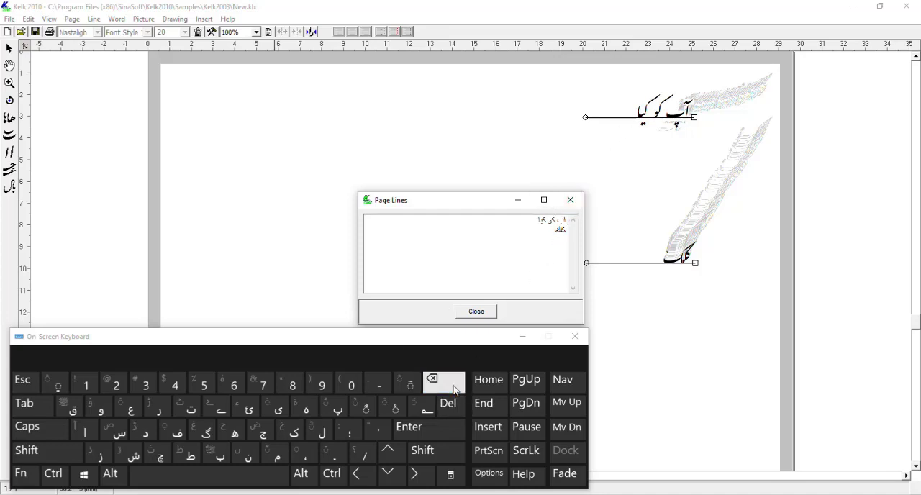
Add the word "هو" and a space to the first line, using the alternate form of heh.
click(302, 474)
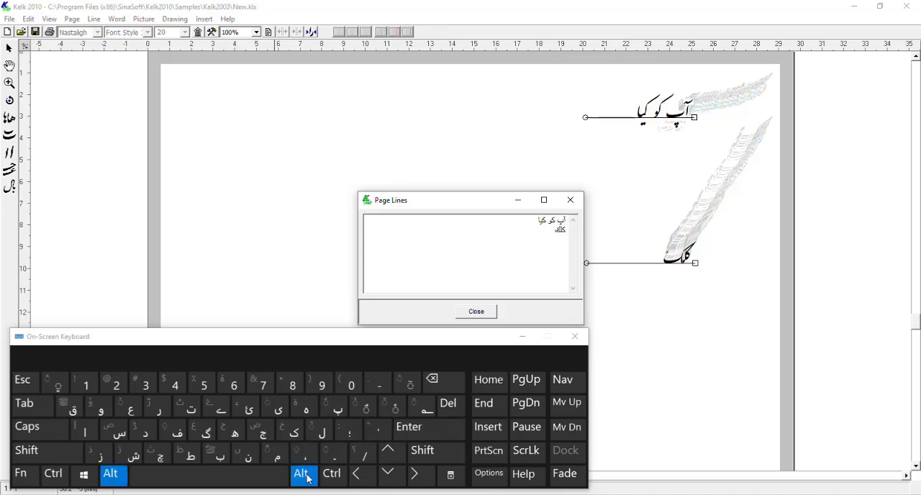
click(308, 412)
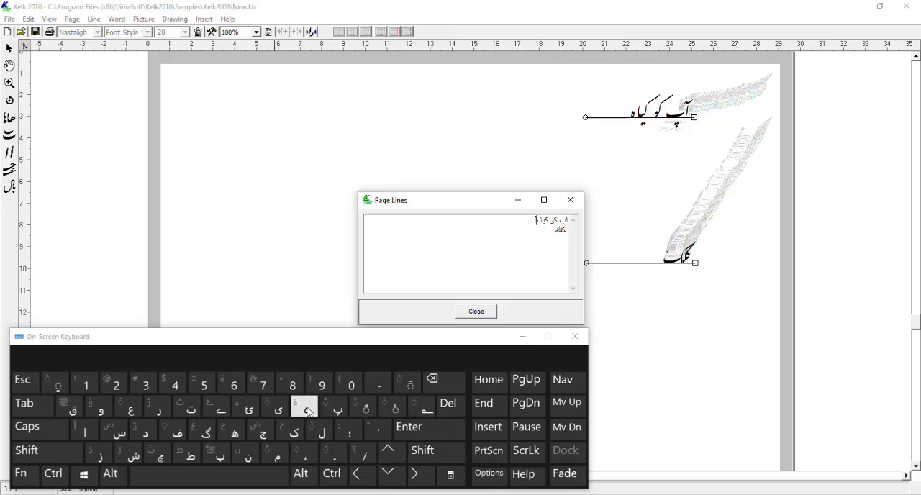
click(100, 411)
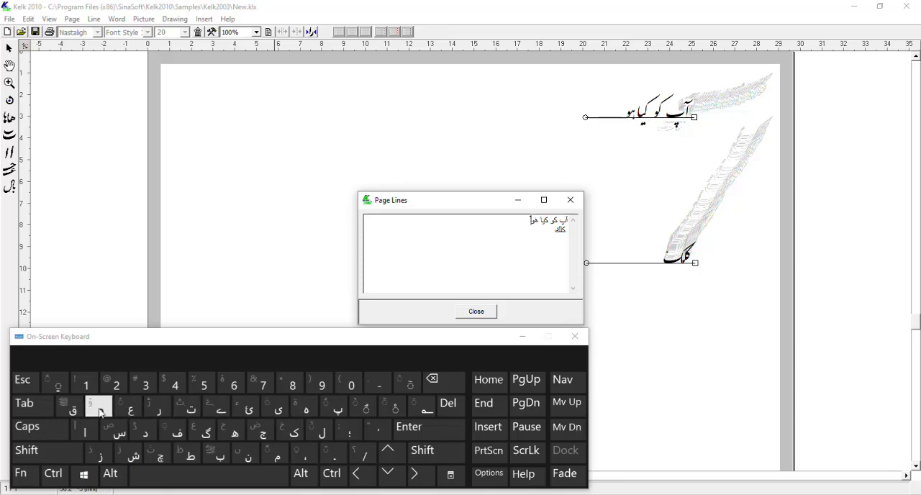
click(193, 476)
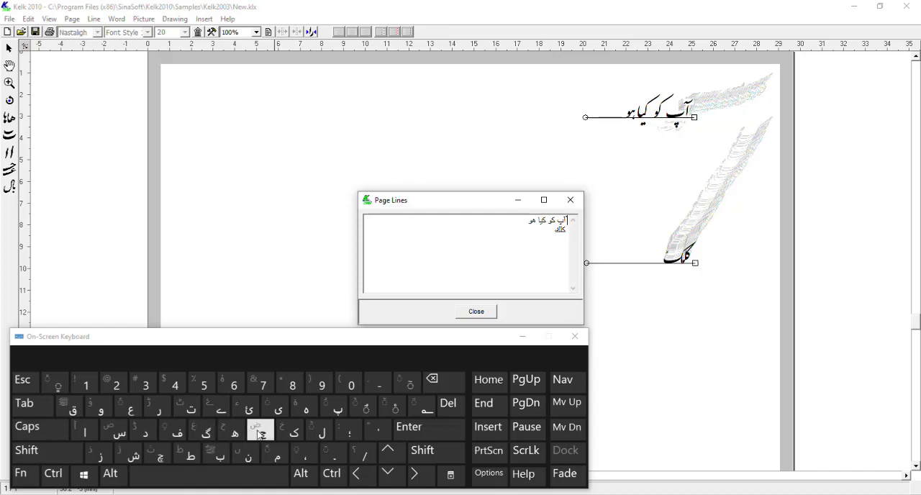
Finish the first line with another "كیا", using the alternate Arabic kaf, and close the Page Lines editor.
click(300, 476)
click(294, 431)
click(277, 410)
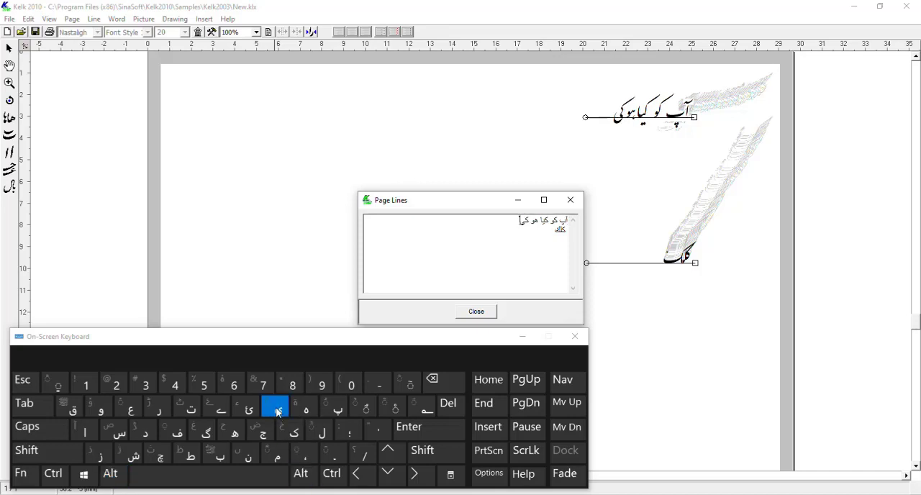
click(85, 431)
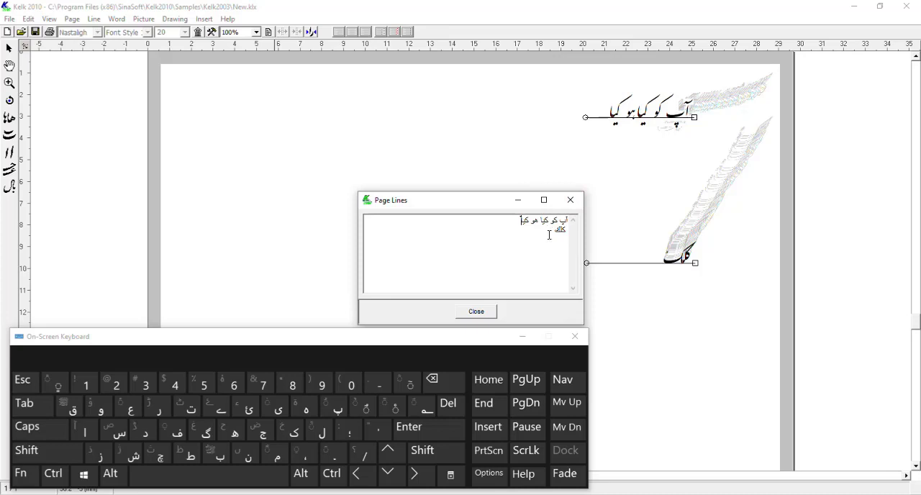
click(478, 312)
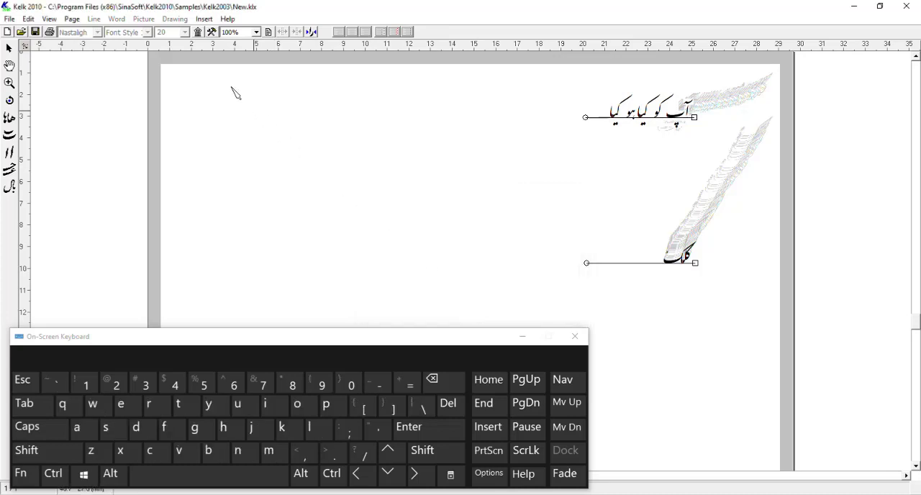
Show the diacritics palette and place a single slanted stroke above the kaf of the first line's last word, making it gaf.
click(212, 33)
click(212, 32)
click(198, 32)
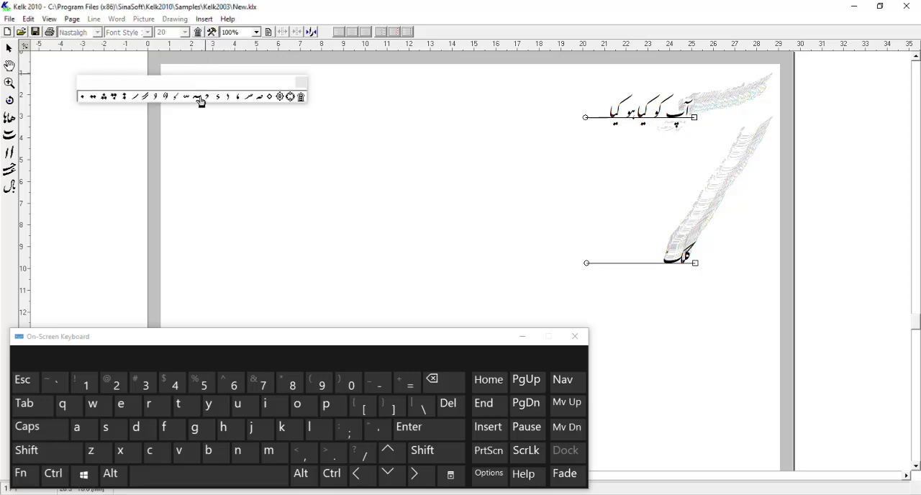
click(137, 100)
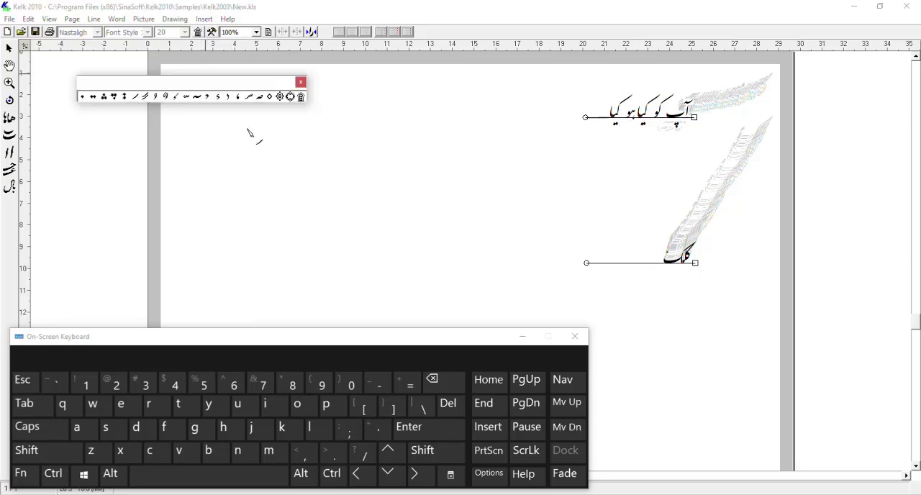
click(623, 96)
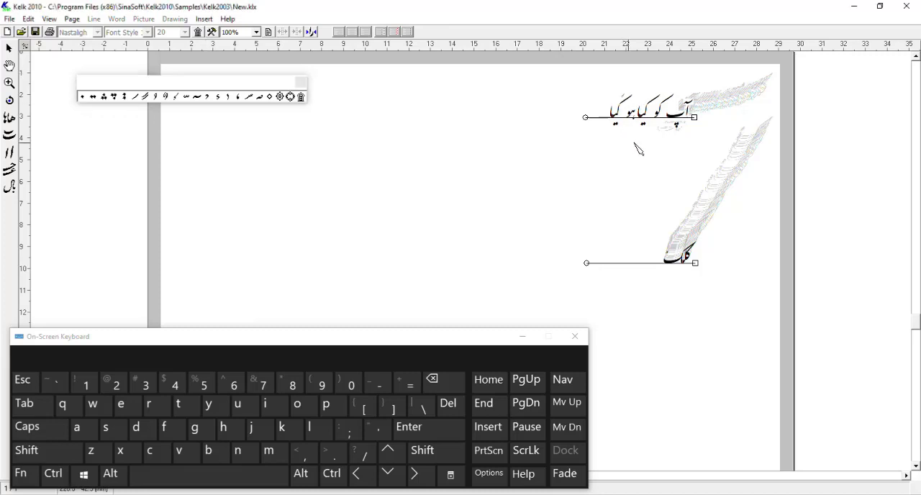
Set the first line's font size to 36 and close the diacritics palette.
drag(696, 117, 695, 118)
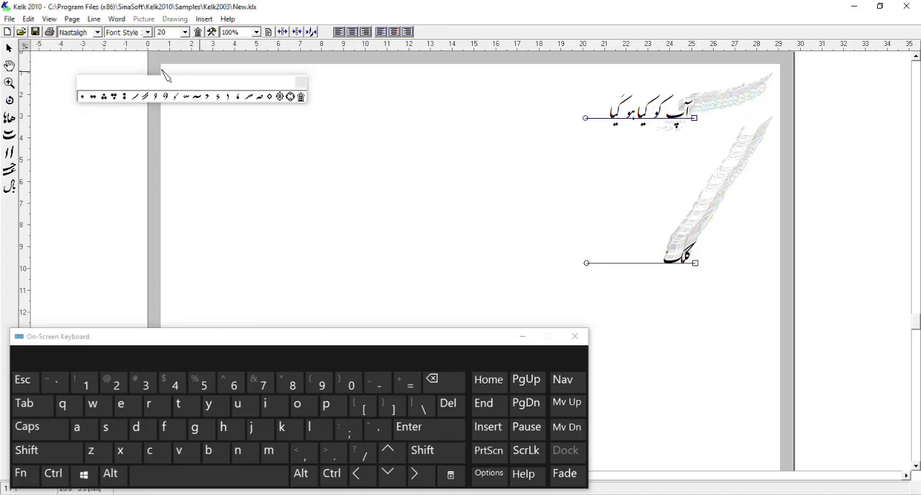
click(185, 32)
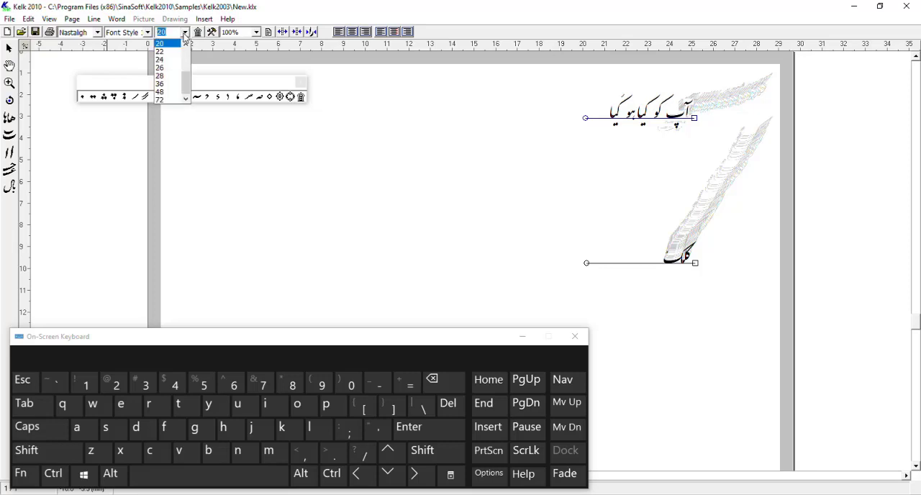
click(170, 83)
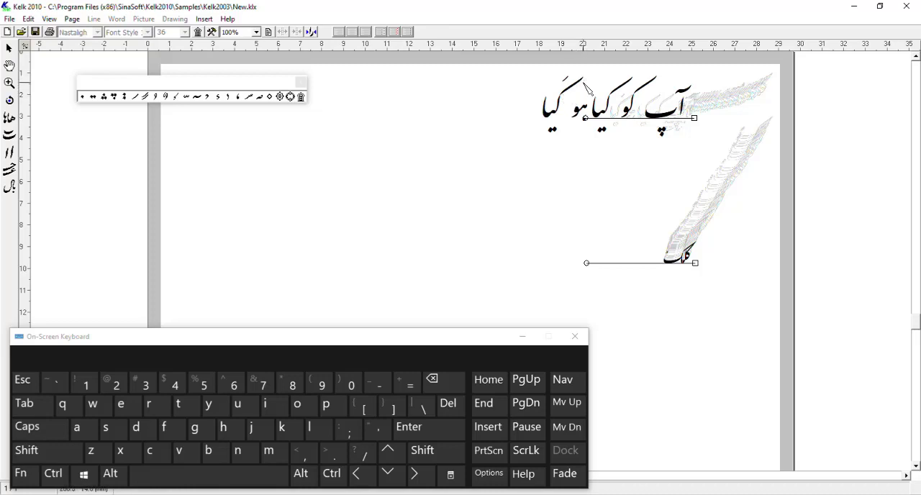
click(300, 83)
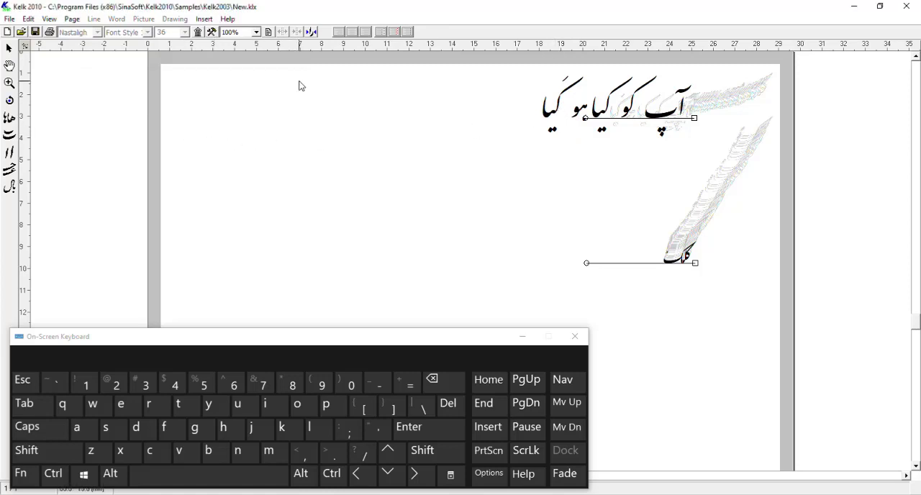
Move the second line up closer to the first line and delete its text in the Page Lines editor.
drag(695, 264, 687, 216)
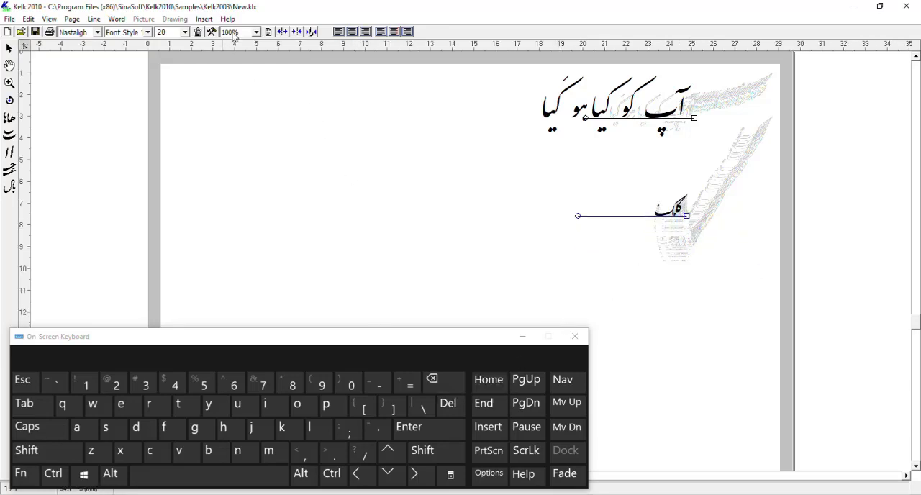
click(269, 33)
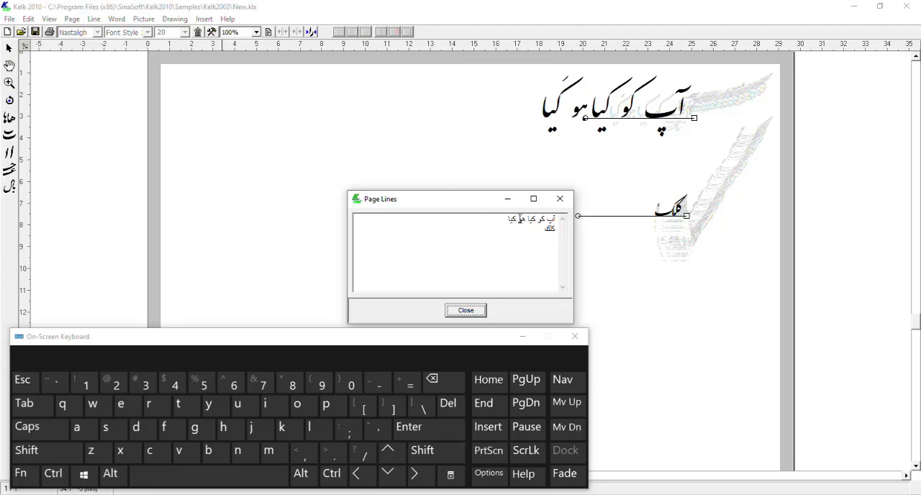
click(551, 227)
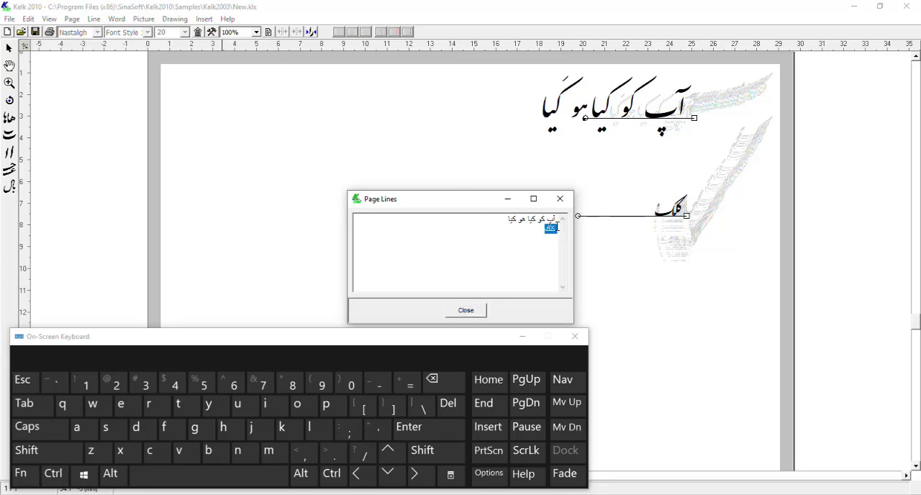
key(Delete)
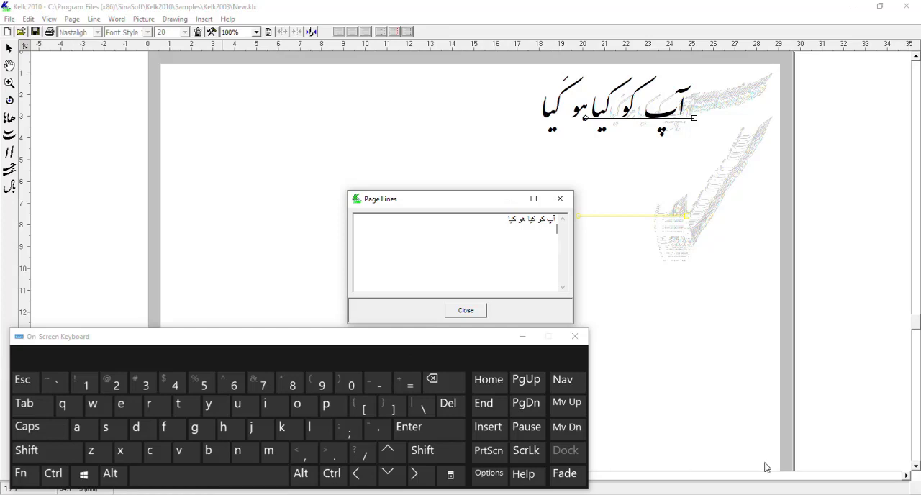
Switch to the Urdu keyboard layout, start the second line with the letter "م" and move the Page Lines editor clear of the line.
key(alt+shift)
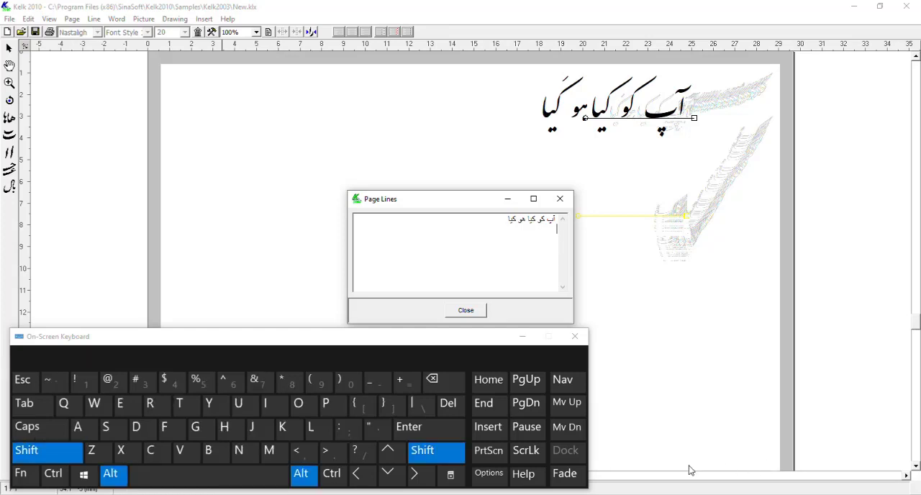
click(634, 494)
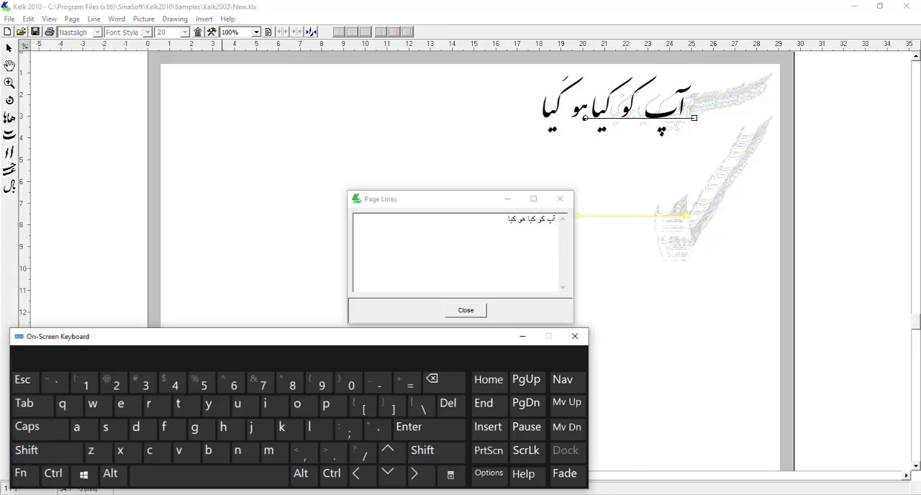
click(633, 494)
click(633, 494)
click(633, 494)
click(633, 494)
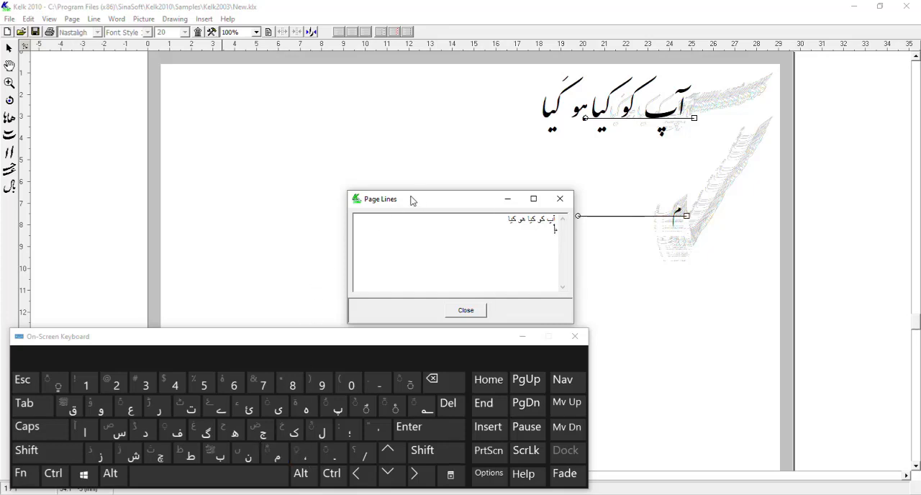
drag(412, 200, 282, 176)
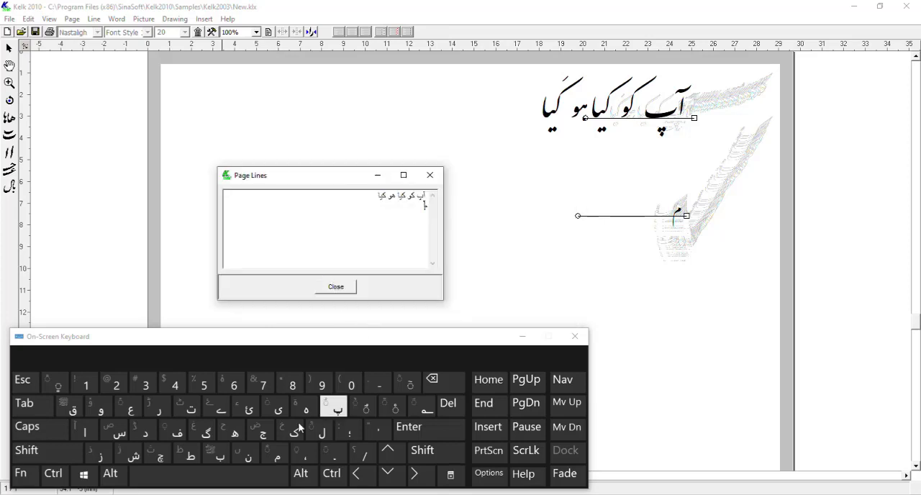
Complete the second line's first word as "محو" and add a space.
click(47, 460)
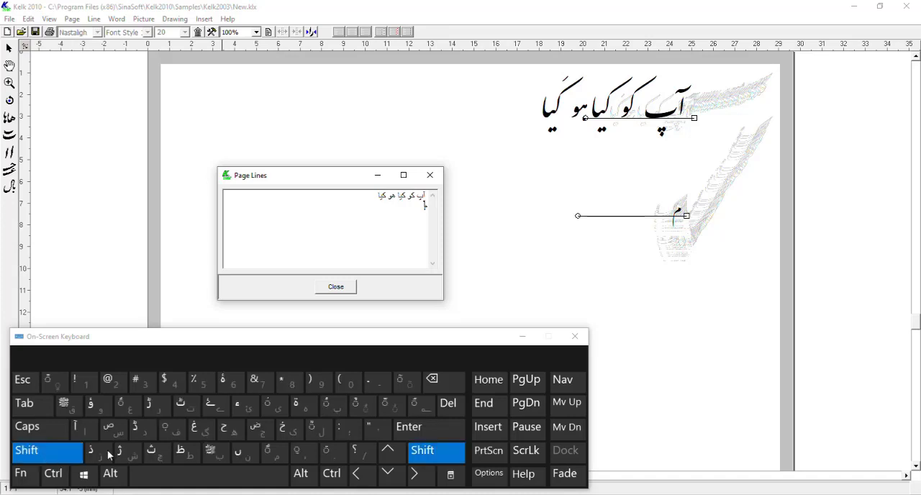
click(233, 436)
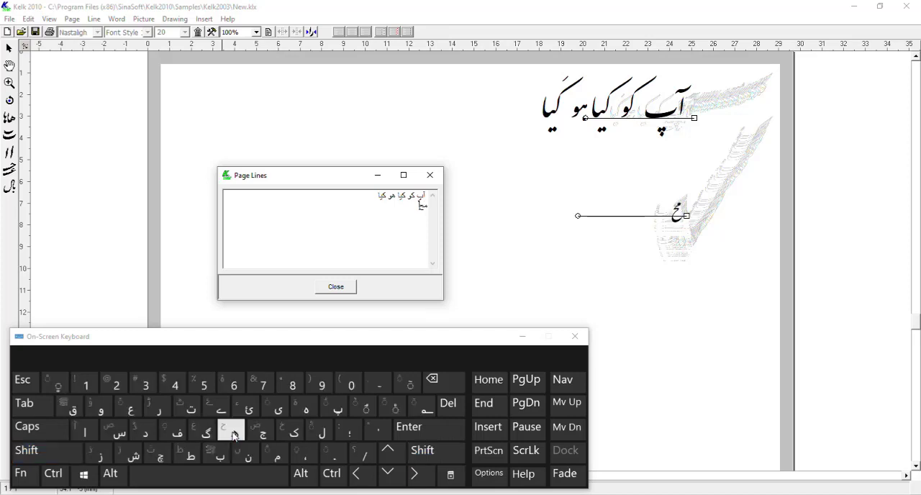
click(103, 413)
click(177, 480)
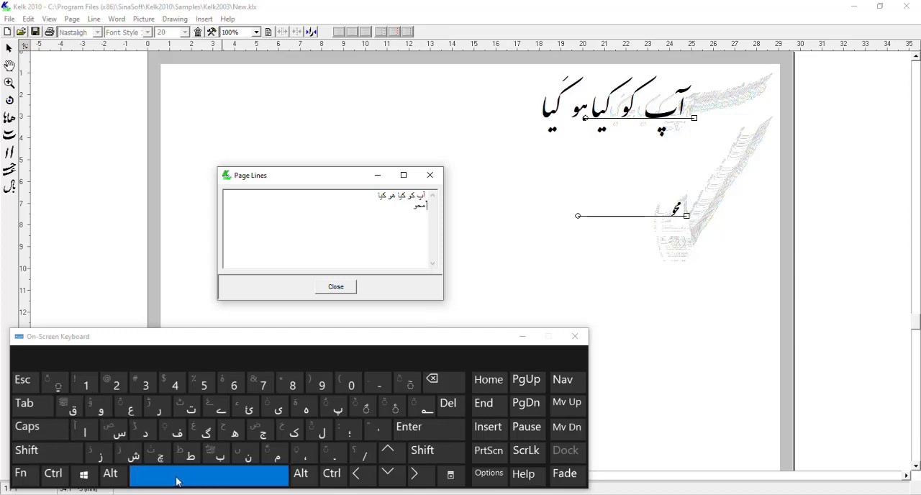
Add the word "نسبت" and a space to the second line.
click(249, 458)
click(119, 434)
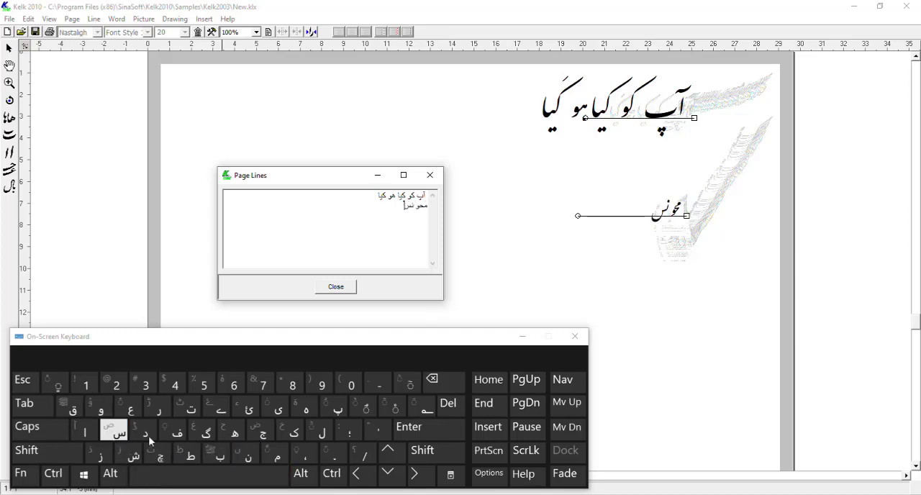
click(216, 455)
click(182, 412)
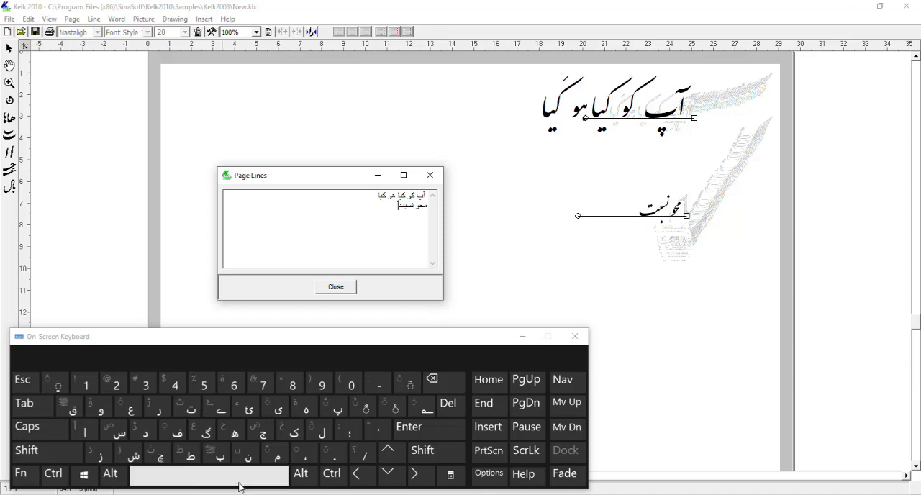
Add the word "هين" and a space to the second line, using the alternate form of heh.
click(303, 474)
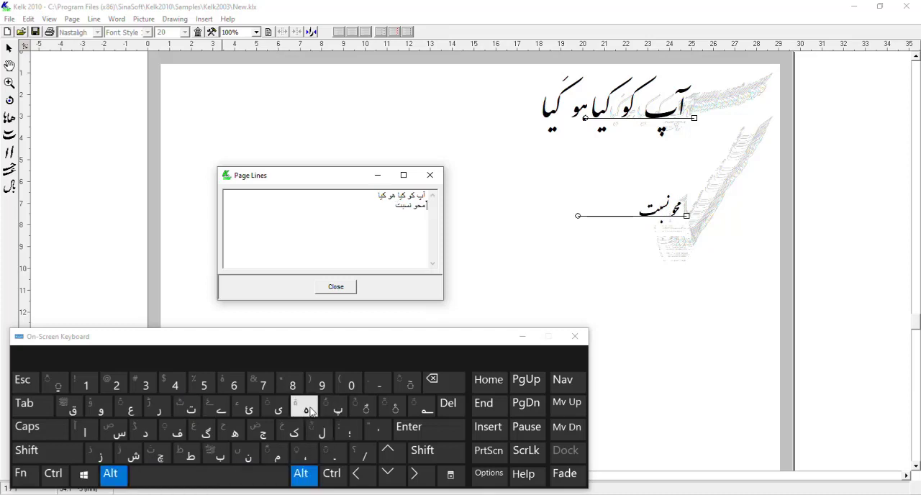
click(311, 411)
click(277, 407)
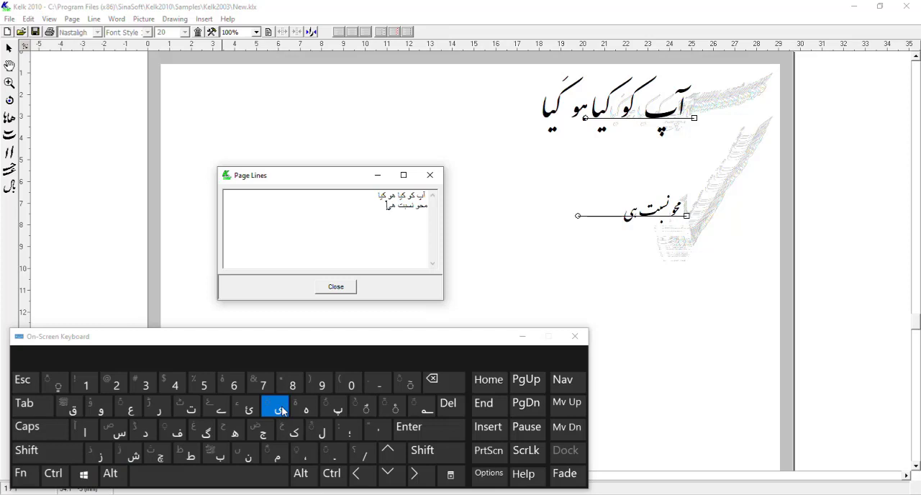
click(247, 459)
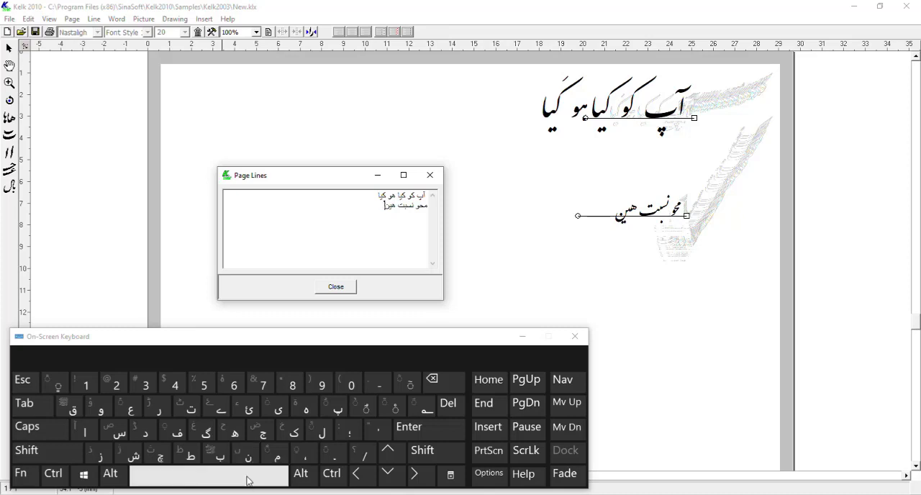
click(247, 481)
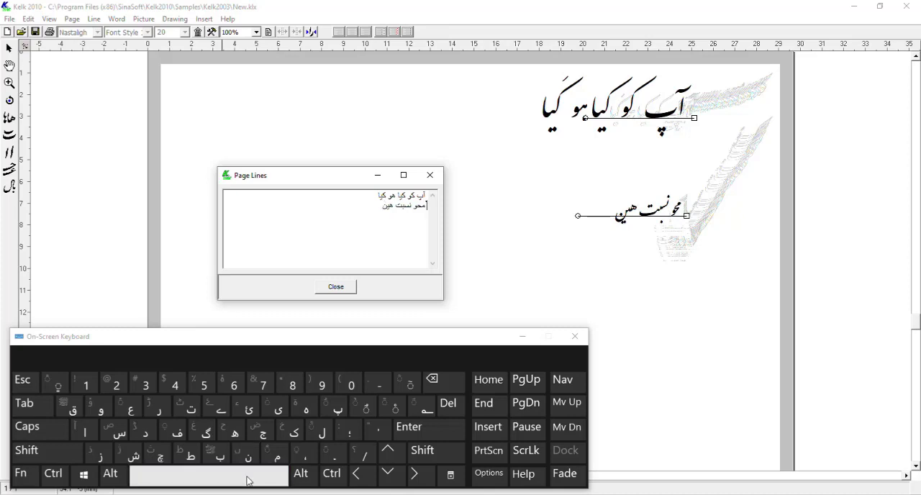
Add the word "تكلف" and a space to the second line, using the alternate Arabic kaf.
click(189, 408)
click(292, 436)
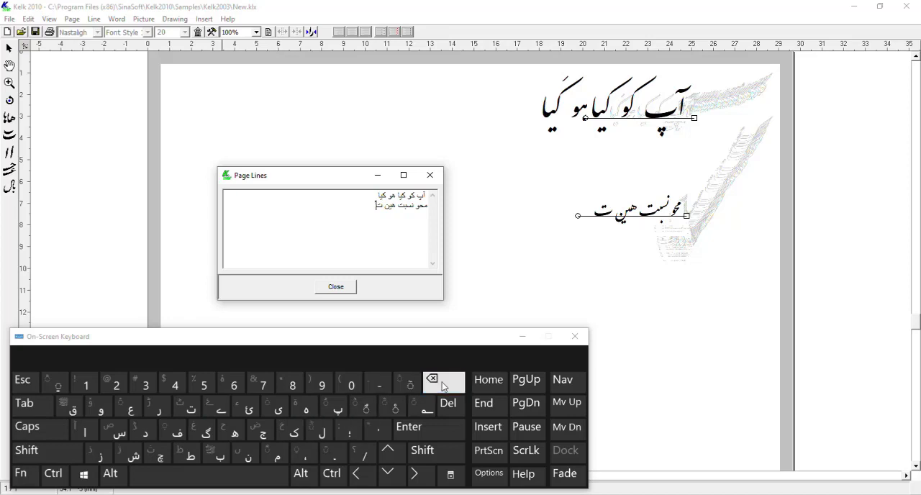
click(300, 474)
click(292, 433)
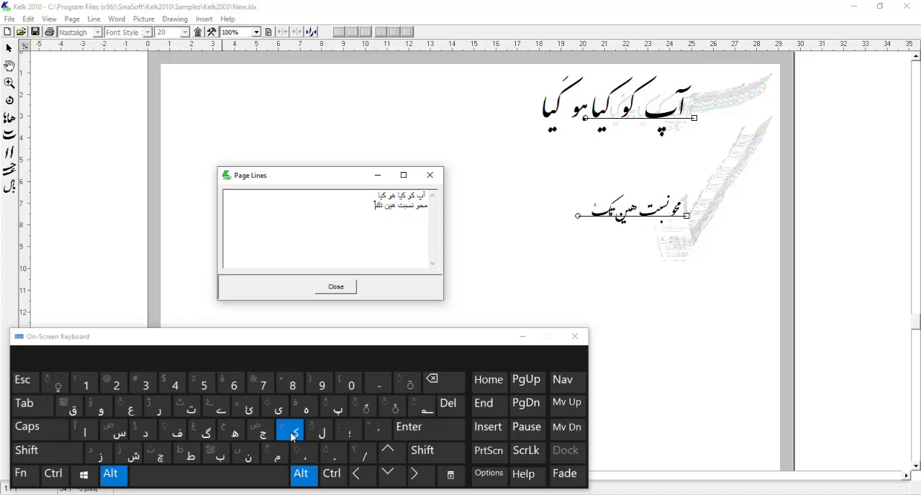
click(322, 431)
click(173, 433)
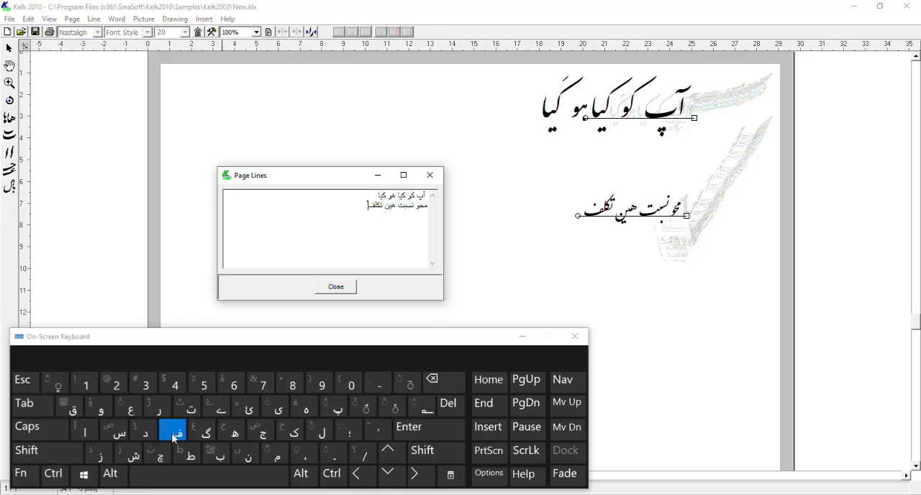
click(197, 480)
Add the word "همين" and a space to the second line, using the alternate form of heh.
click(305, 478)
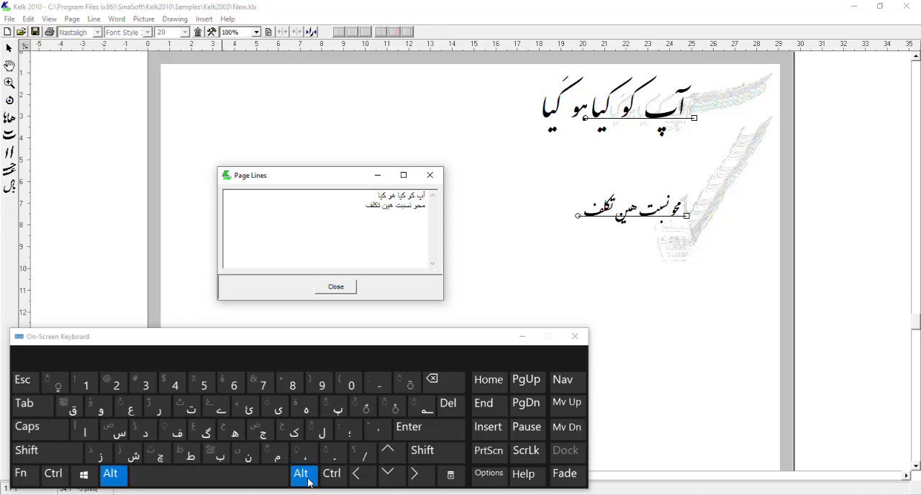
click(309, 408)
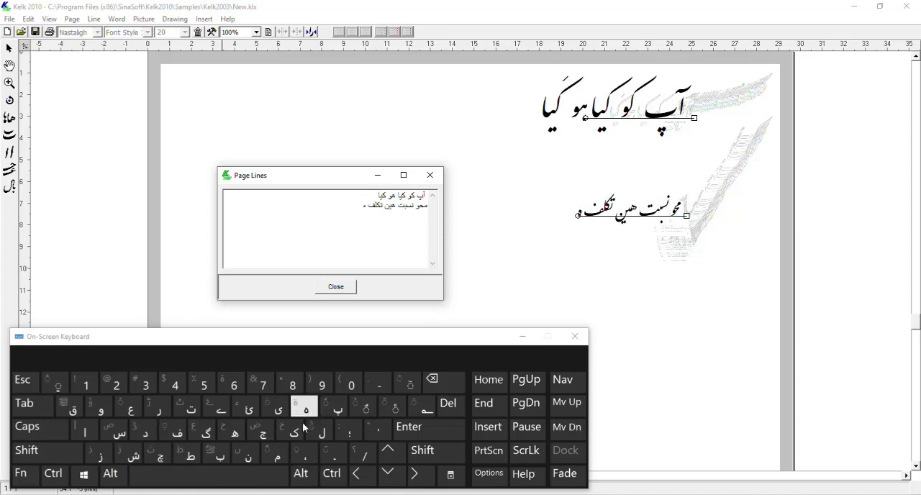
click(278, 457)
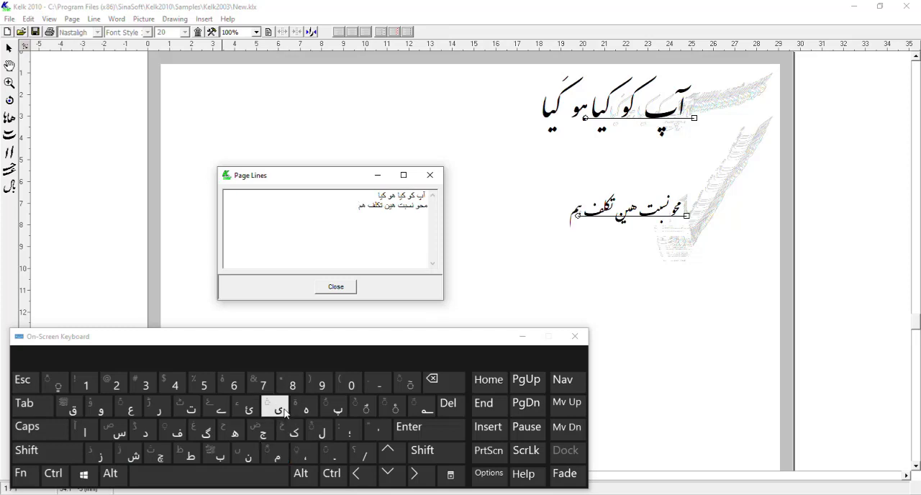
click(285, 413)
click(247, 454)
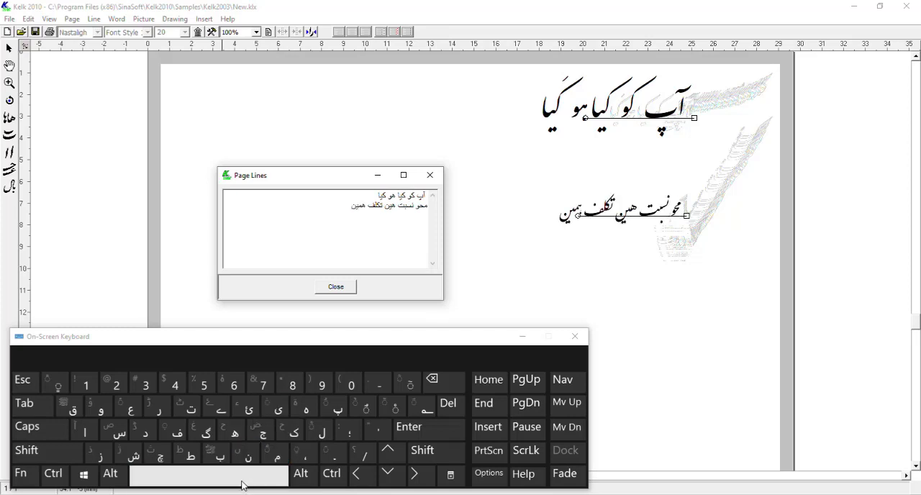
click(242, 480)
Add the word "منظور" and a space to the second line.
click(278, 455)
click(247, 454)
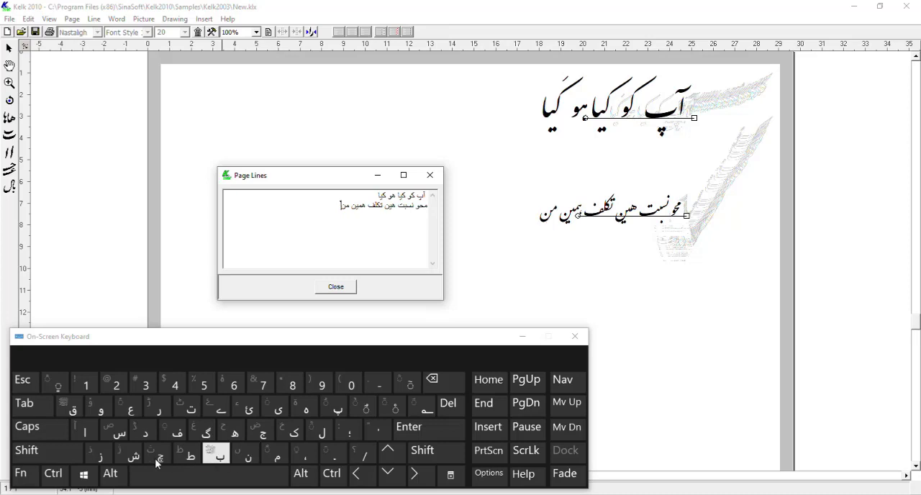
click(44, 452)
click(187, 456)
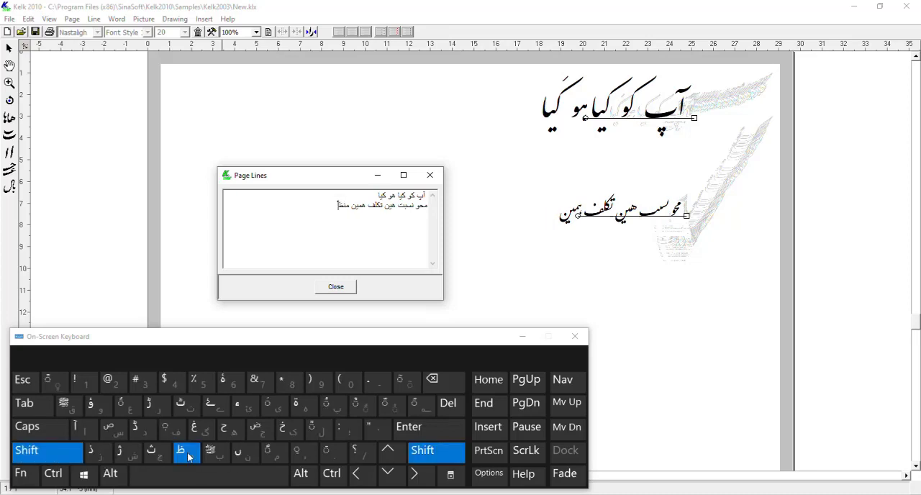
click(100, 409)
click(159, 407)
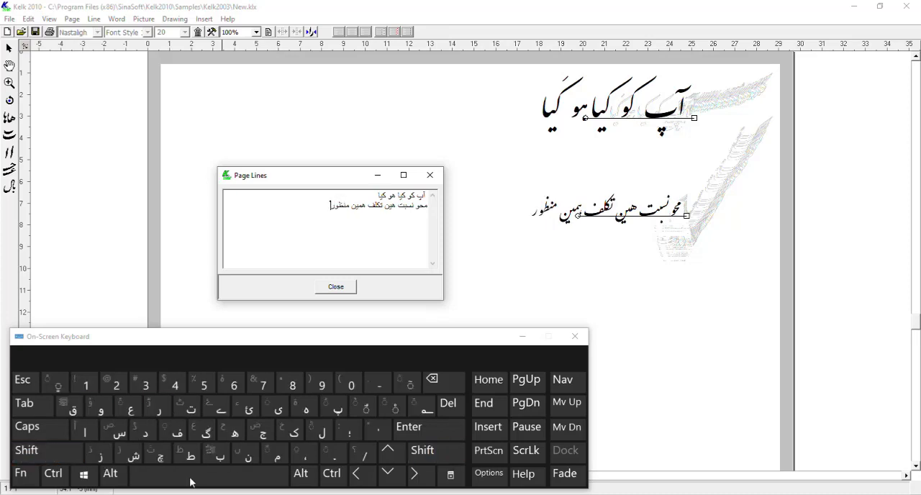
click(192, 481)
Finish the second line with the word "نهين", using the alternate form of heh.
click(244, 453)
click(302, 476)
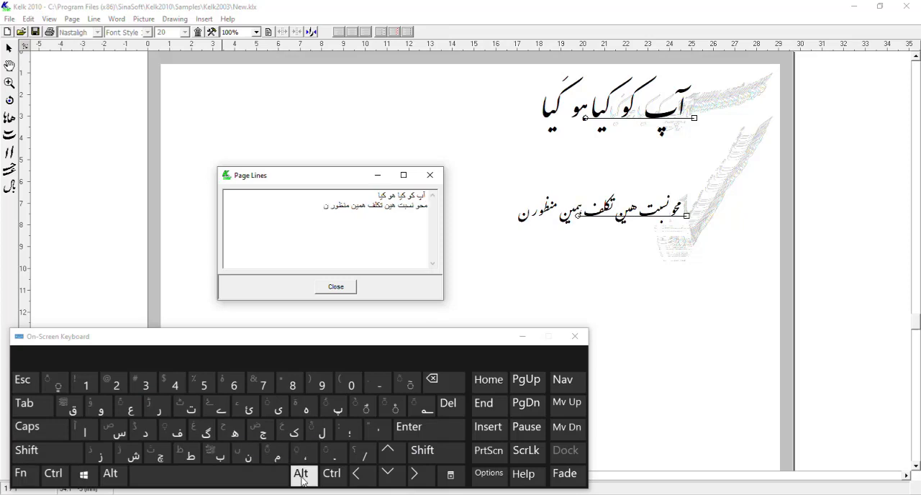
click(306, 411)
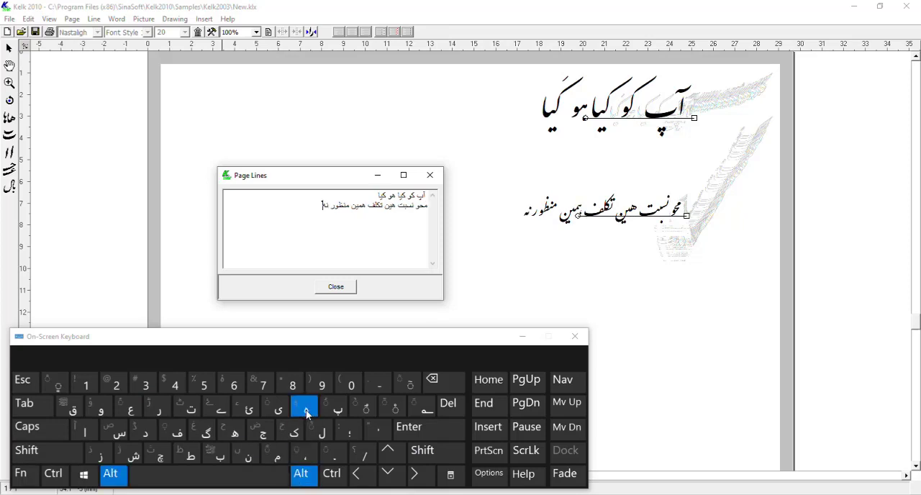
click(278, 410)
click(247, 455)
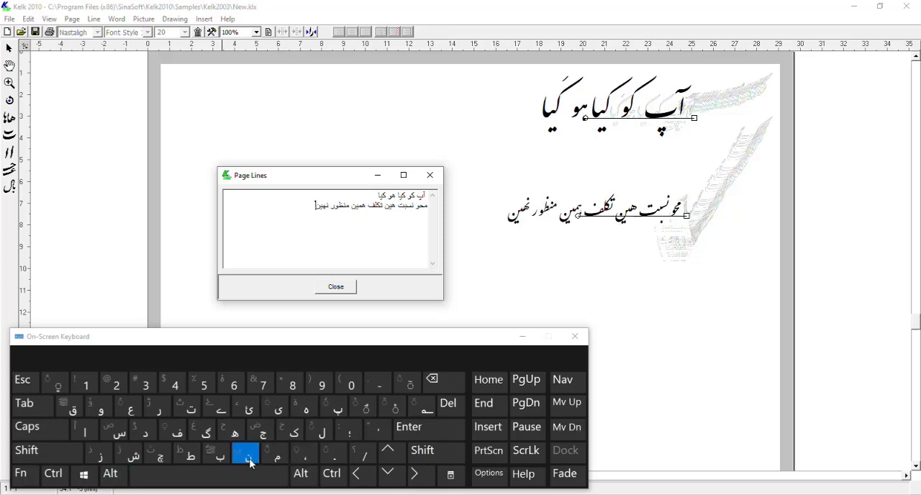
Minimise the on-screen keyboard and close the Page Lines editor.
click(522, 336)
click(336, 287)
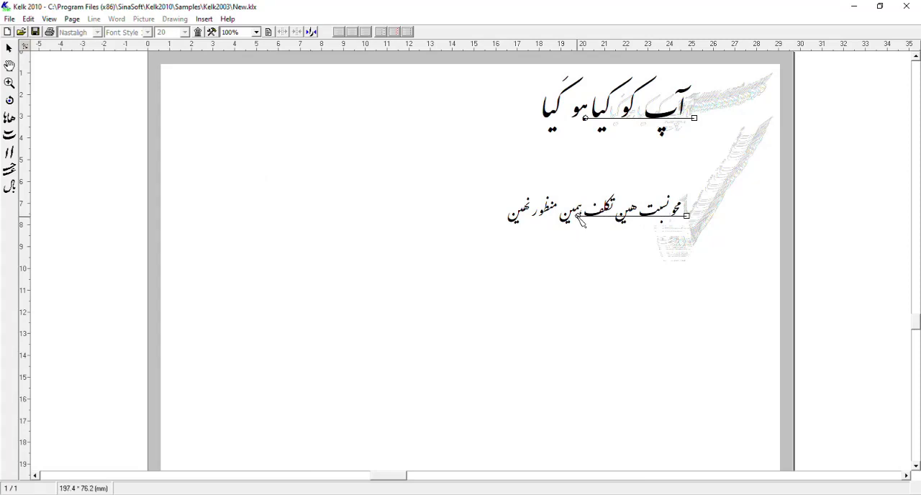
Extend the second line's baseline toward the left margin to about 89 mm horizontally and set its font size to 36.
drag(579, 215, 344, 216)
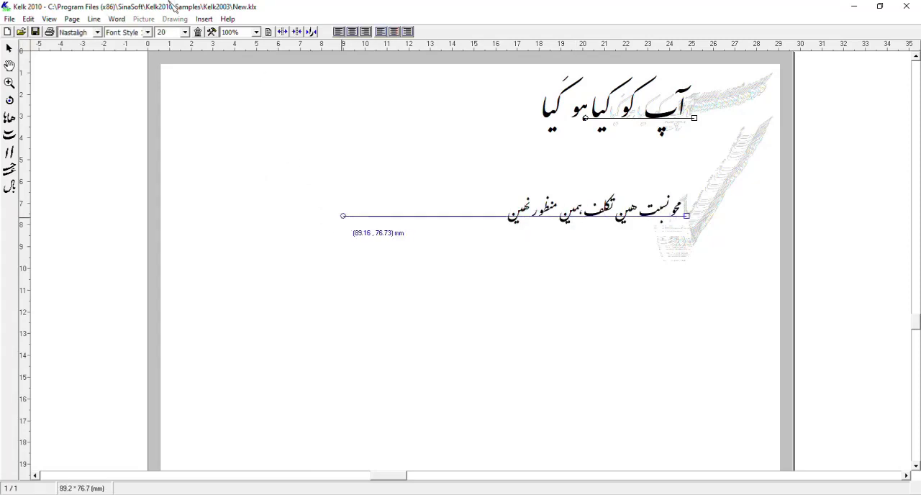
click(184, 34)
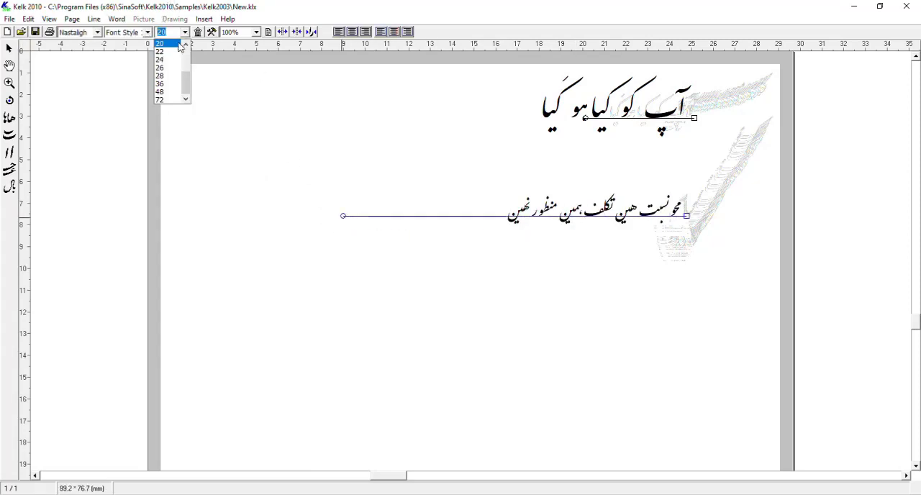
click(168, 88)
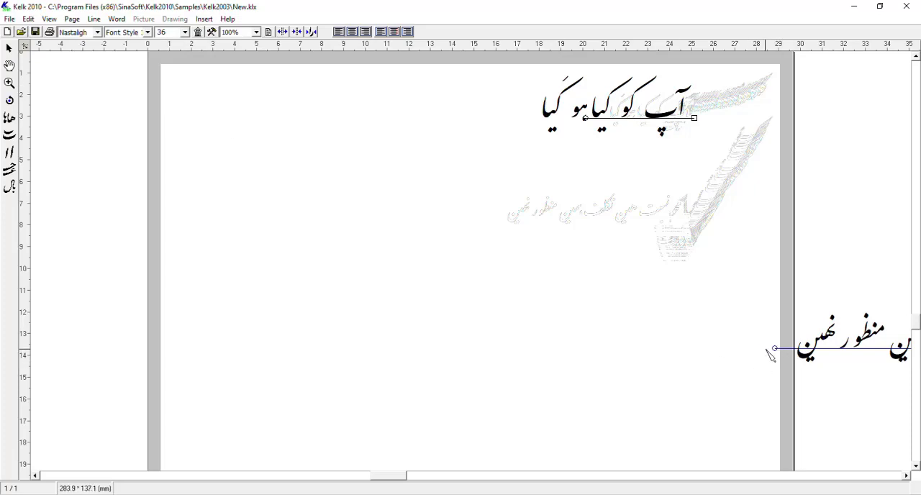
Move the enlarged second line back onto the page, below the first line.
drag(382, 476, 590, 478)
drag(794, 349, 349, 264)
drag(609, 481, 408, 485)
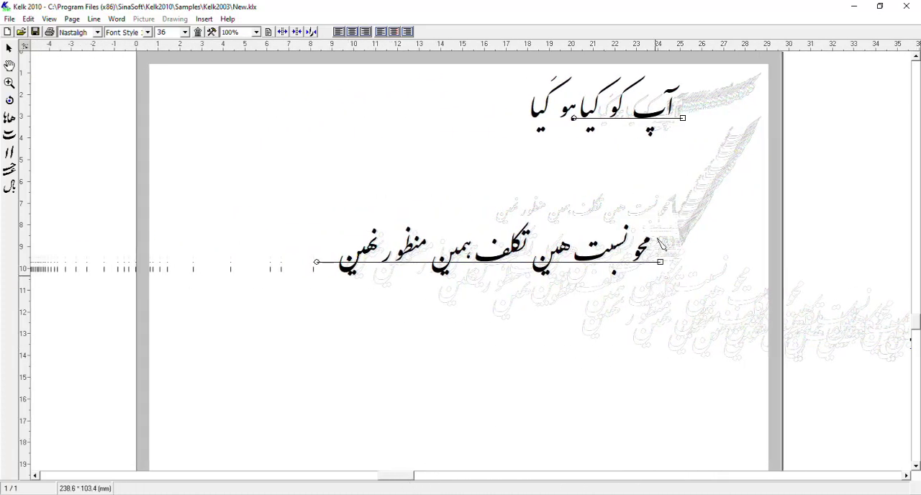
Move the first line's start to about (233, 48) mm and extend its baseline level with the second line's left end.
drag(683, 118, 642, 156)
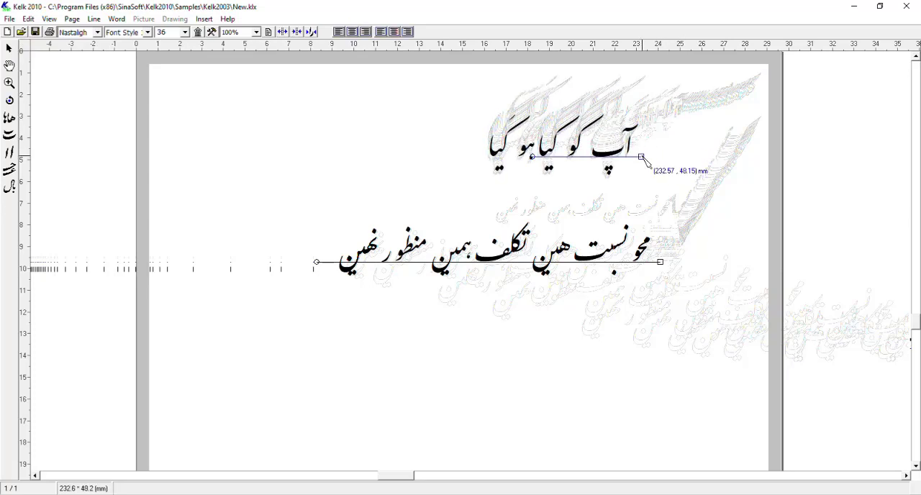
drag(532, 157, 317, 162)
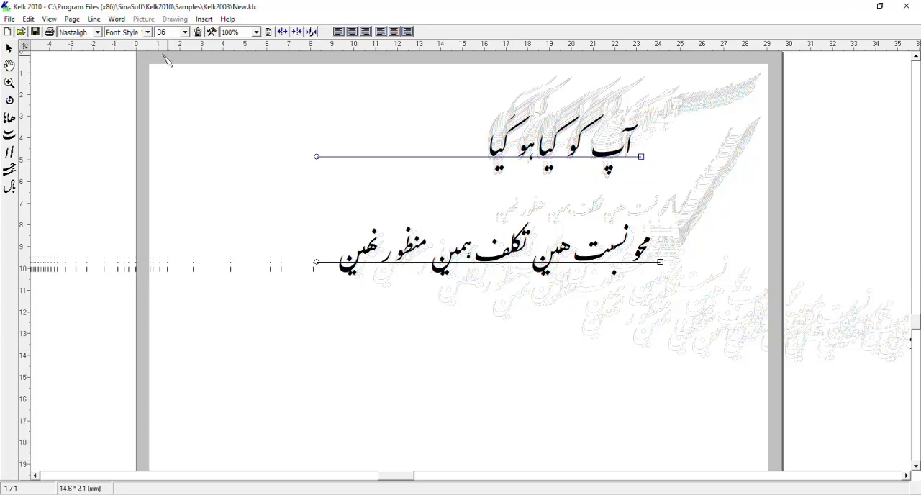
Set the first line in Tuluth script at size 48 and reposition it on the page above the second line.
click(98, 33)
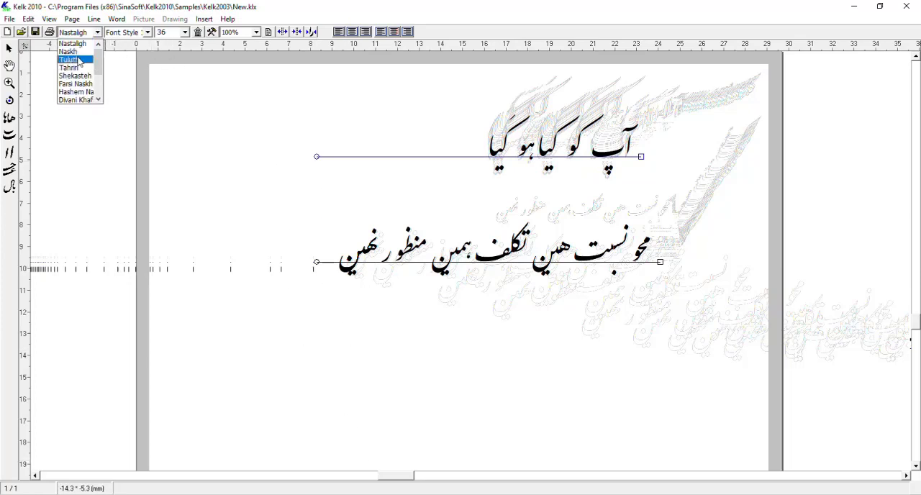
click(72, 60)
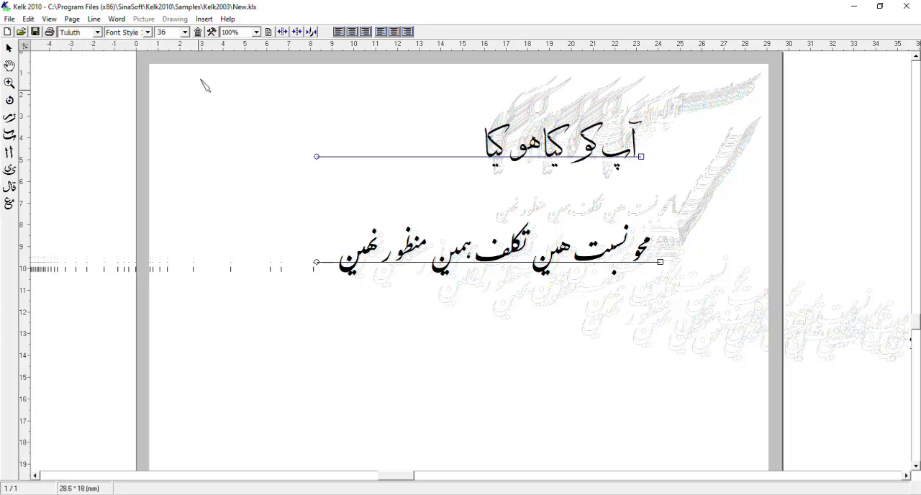
click(185, 32)
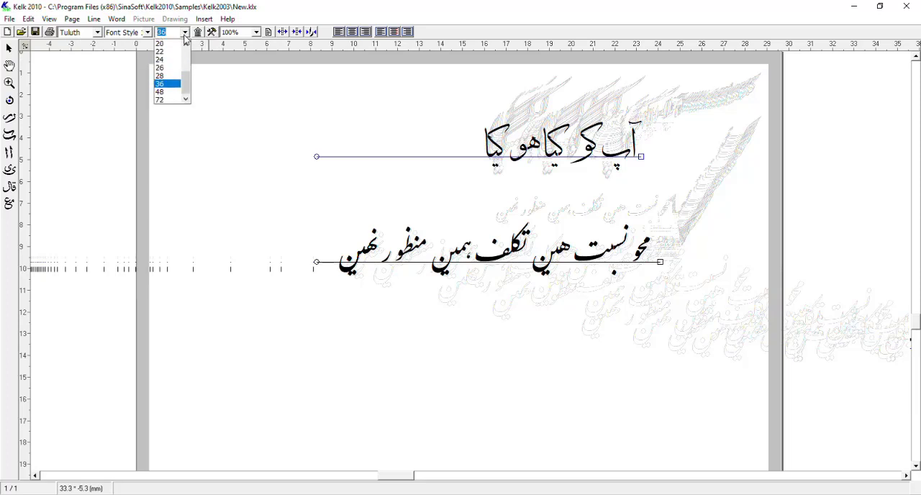
click(173, 91)
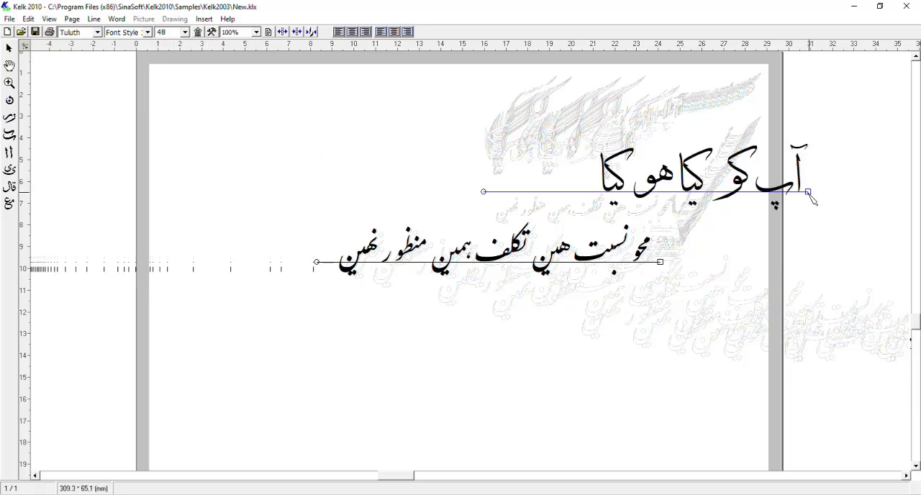
drag(808, 193, 642, 172)
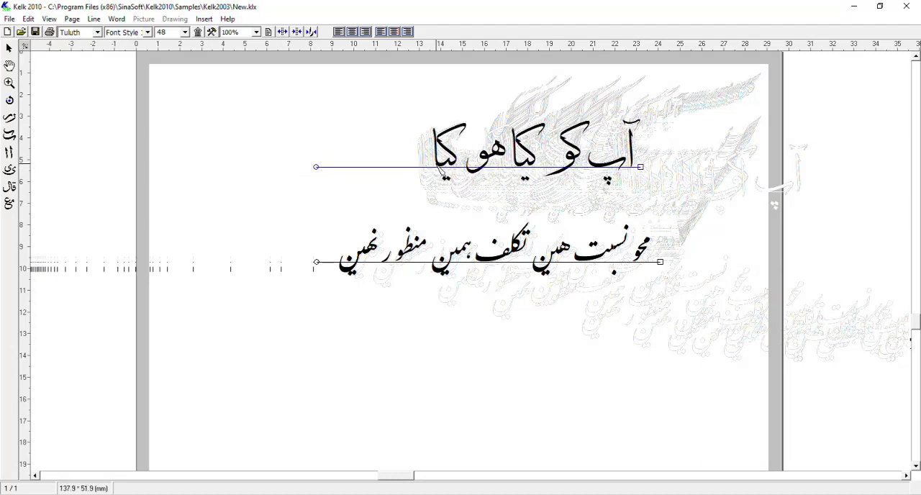
Examine the other available shapes for the last word "کیا" of the first line.
click(442, 167)
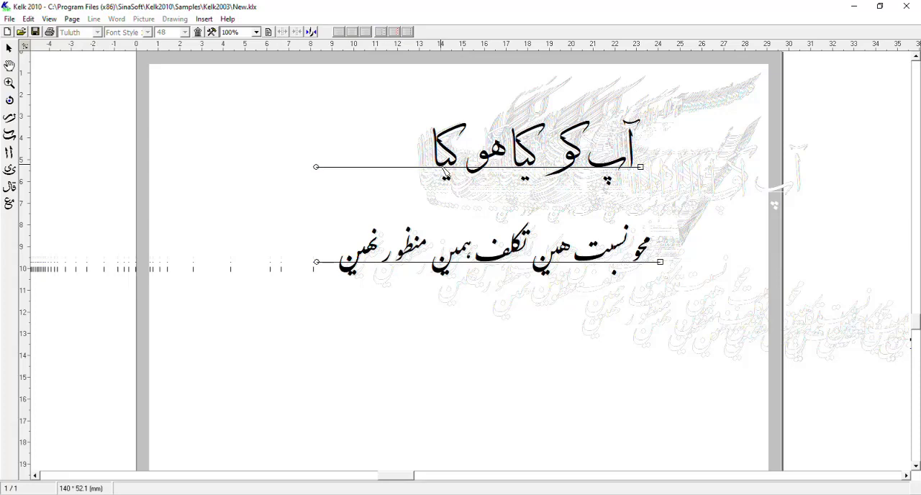
click(446, 153)
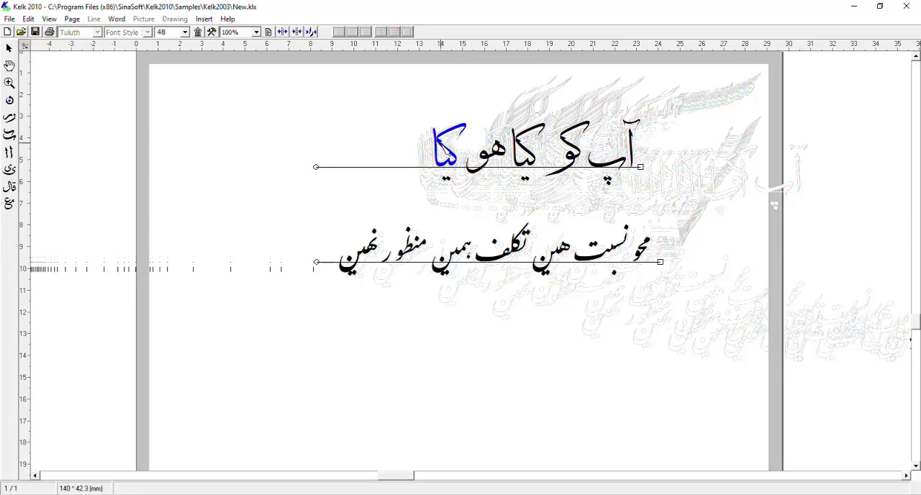
right_click(442, 145)
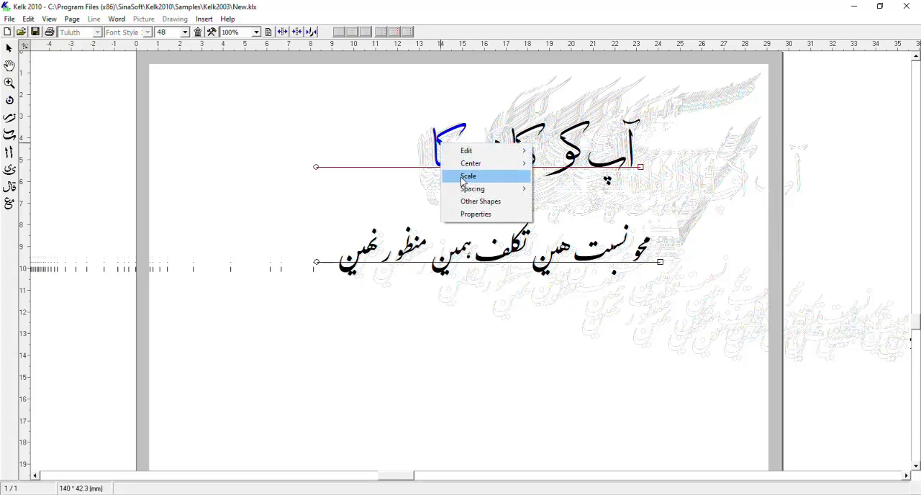
click(472, 201)
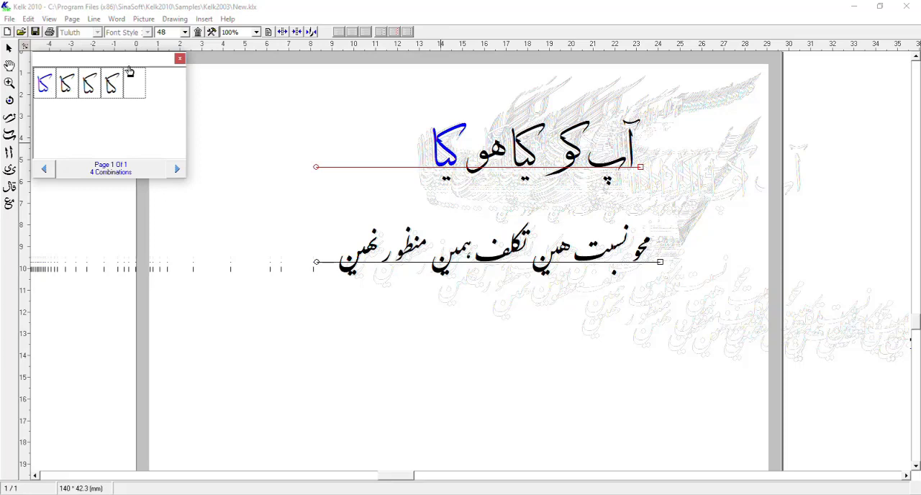
click(181, 61)
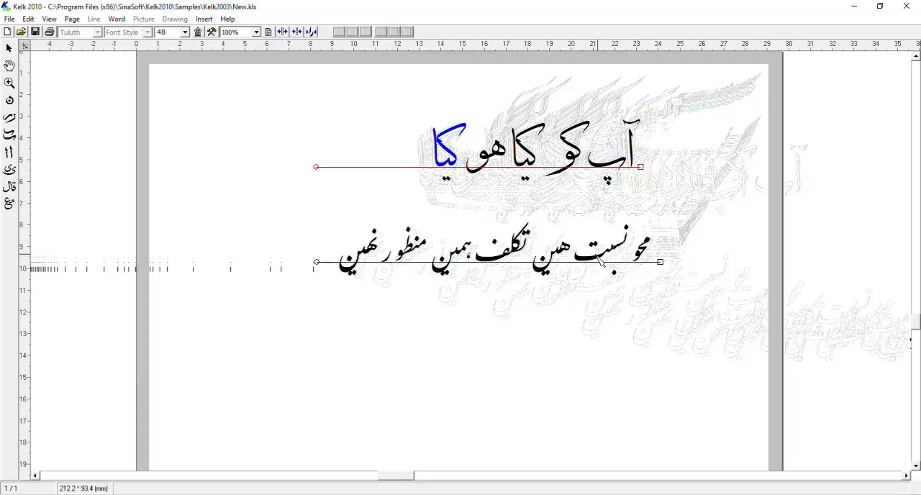
Bring "نسبت" with its dots and the word "هين" closer to the preceding words in the second line.
drag(589, 260, 607, 264)
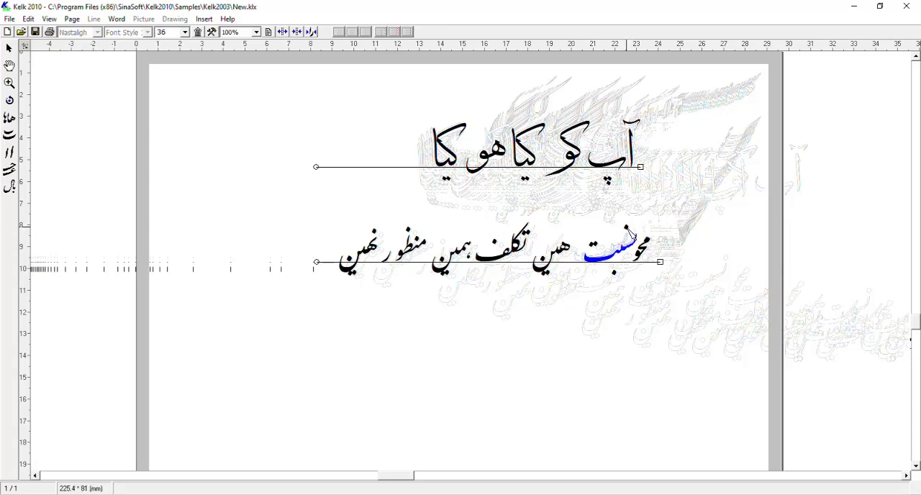
drag(628, 229, 636, 235)
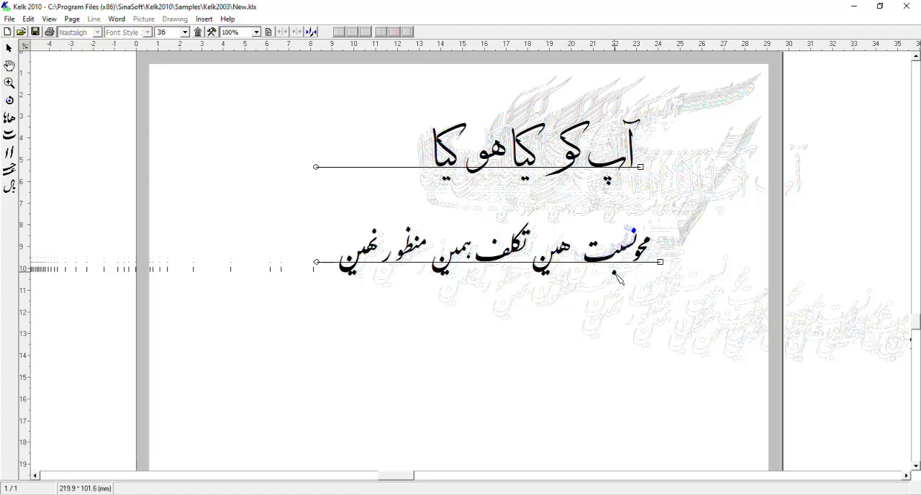
drag(615, 272, 621, 266)
drag(600, 247, 602, 249)
mouse_move(578, 247)
mouse_down()
mouse_move(555, 251)
mouse_move(587, 256)
mouse_up()
click(571, 251)
click(563, 248)
Close the gaps between "تكلف", "همين", "منظور" and "نهين" in the second line by shifting each word toward the line's start.
drag(482, 266, 522, 265)
drag(449, 267, 489, 265)
drag(489, 265, 497, 268)
click(493, 264)
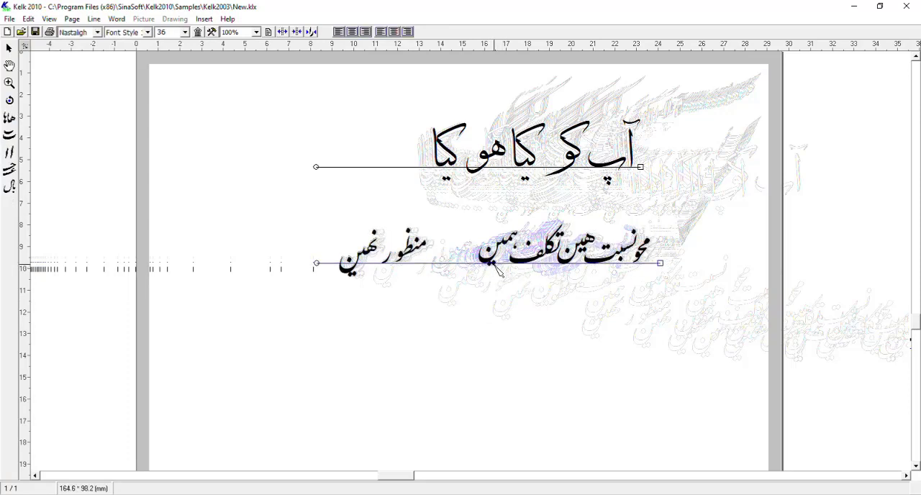
drag(405, 250, 469, 253)
drag(347, 279, 436, 264)
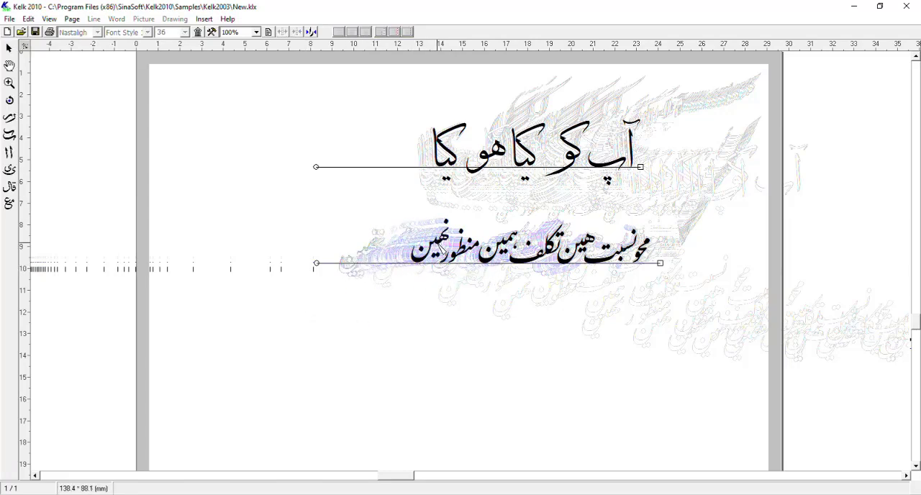
Replace the last word "نهين" of the second line with its second alternate shape.
click(425, 267)
right_click(425, 267)
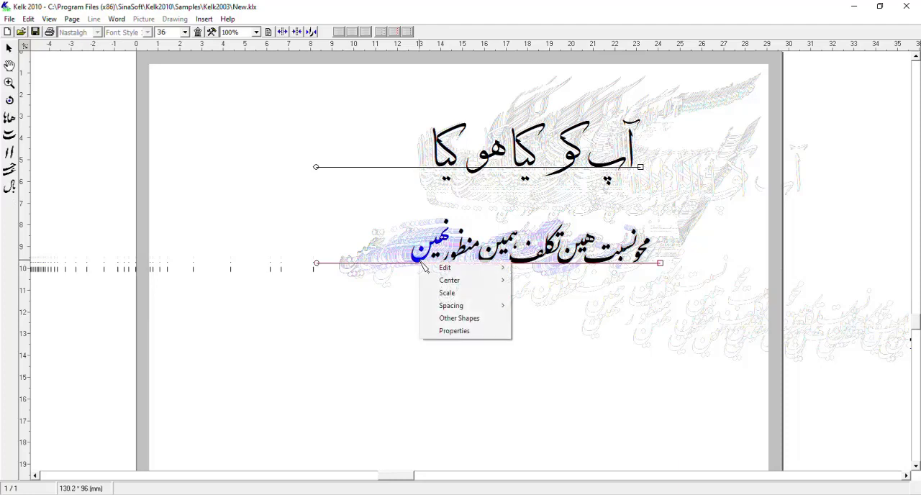
click(452, 320)
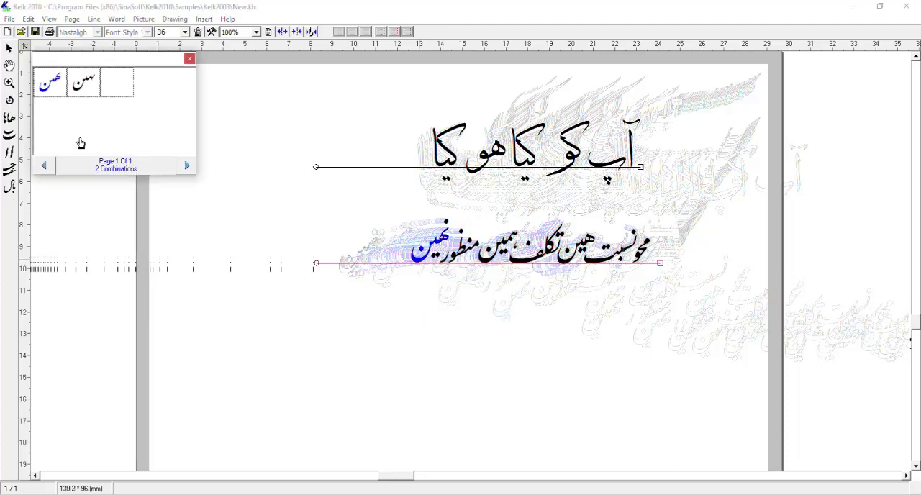
click(85, 84)
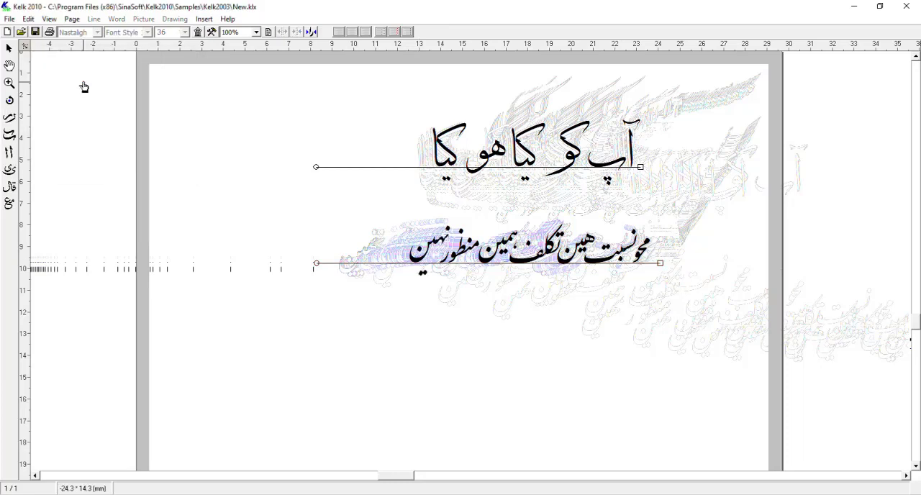
Move the two dots under the last word "نهين" up into the bowl of its final noon.
click(425, 273)
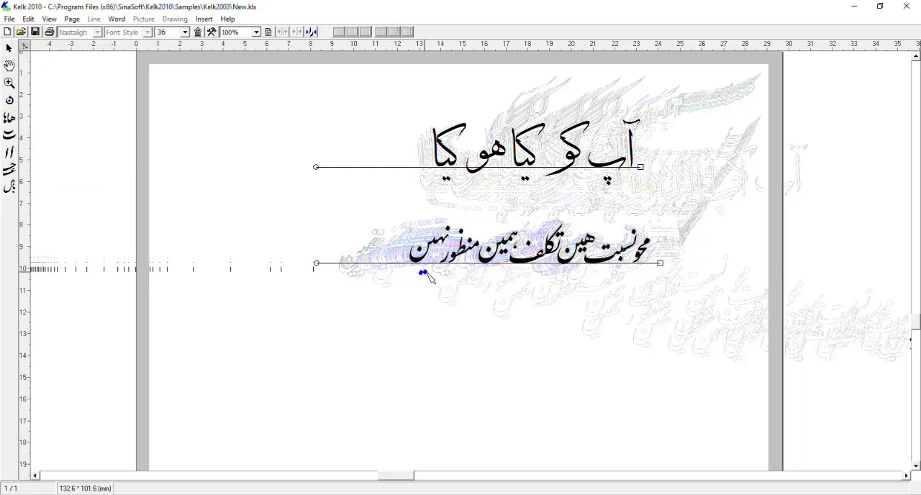
drag(425, 273, 434, 259)
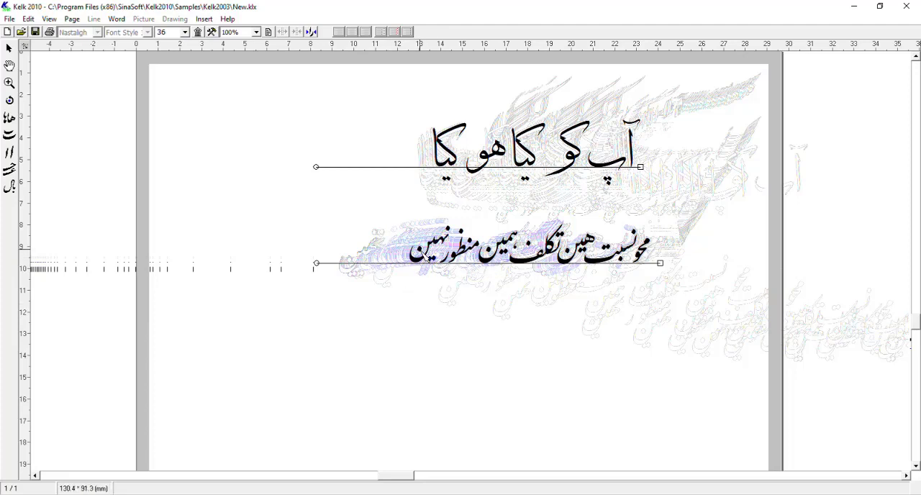
click(427, 257)
Tighten the first line by moving "کو", both words "کیا" with their dots, and "هو" closer together.
drag(574, 157, 585, 152)
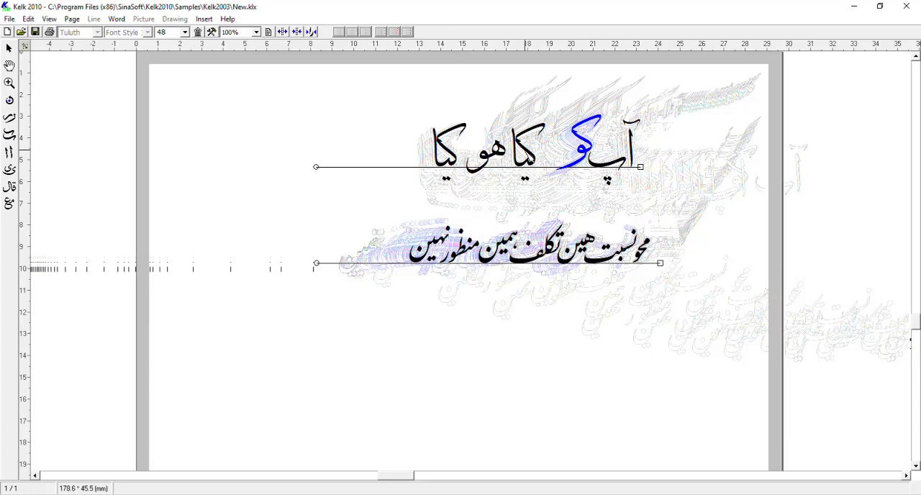
drag(526, 152, 554, 150)
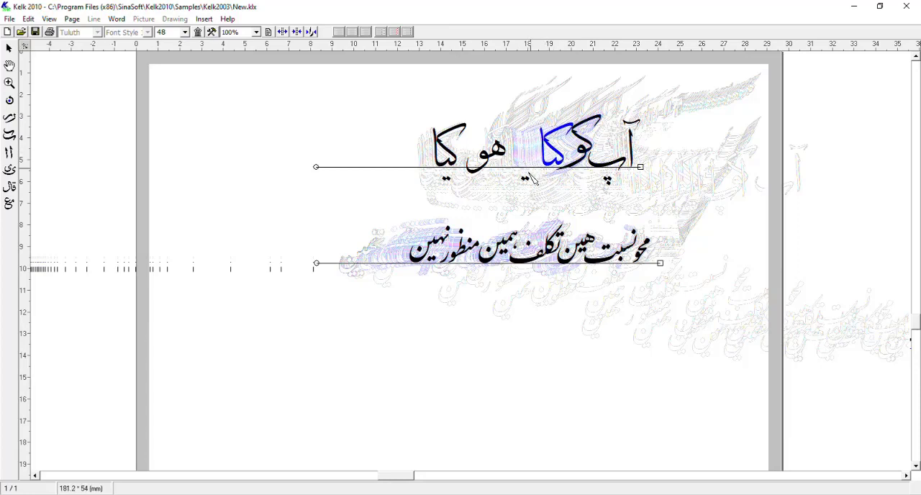
drag(530, 185, 562, 183)
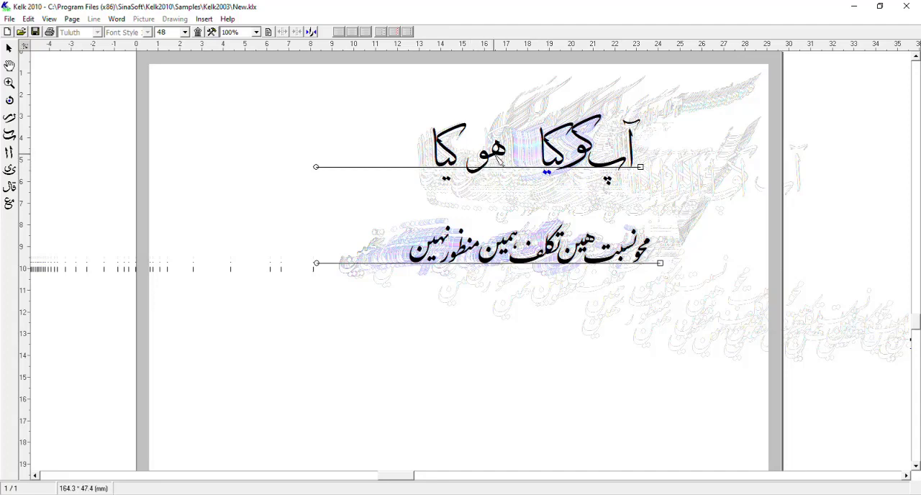
drag(501, 159, 531, 160)
drag(452, 155, 491, 155)
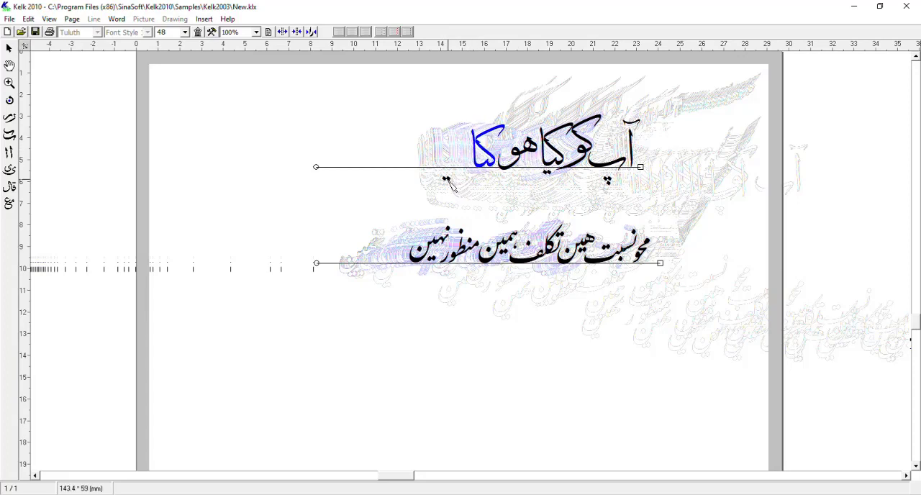
drag(446, 179, 486, 173)
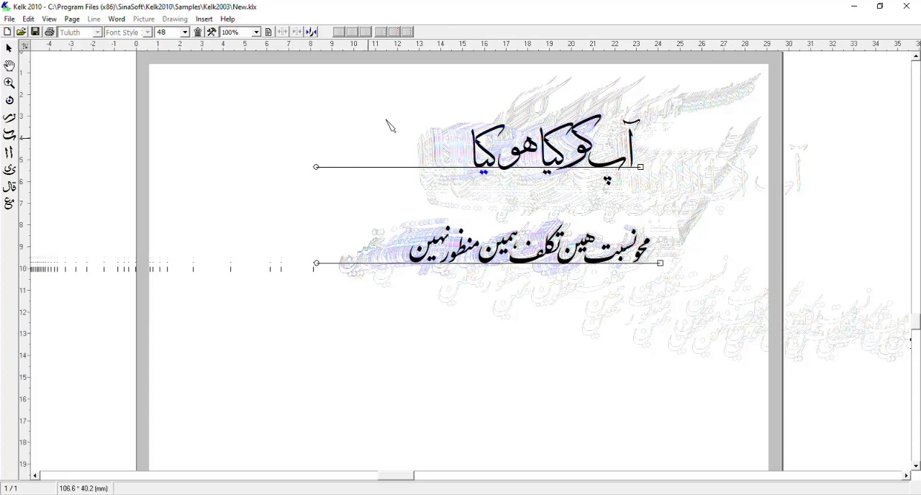
Add small v-shaped ornamental marks inside "آپ", between "کو" and "کیا", and beside "هو" in the first line.
click(641, 168)
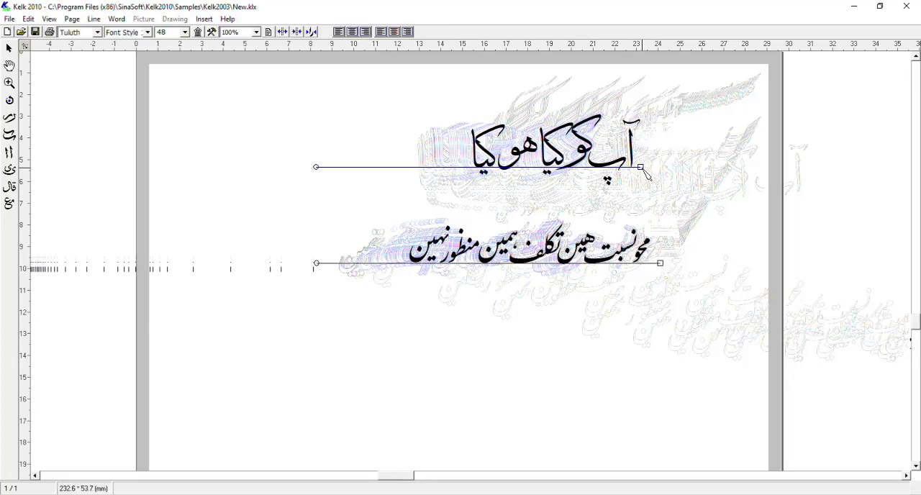
click(198, 32)
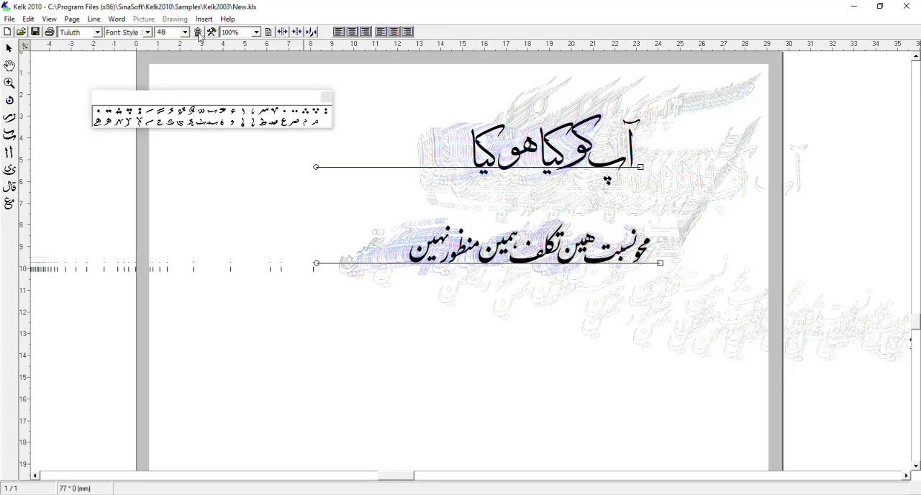
click(274, 112)
click(602, 146)
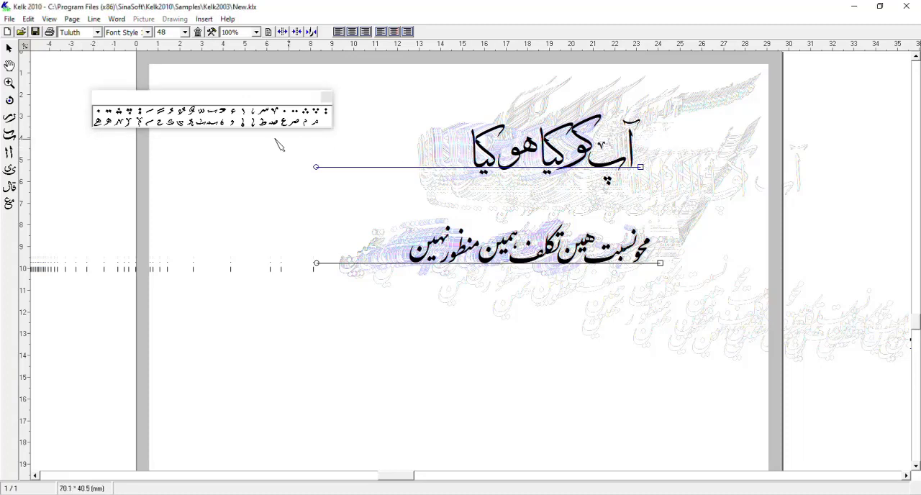
click(274, 111)
click(568, 149)
click(123, 124)
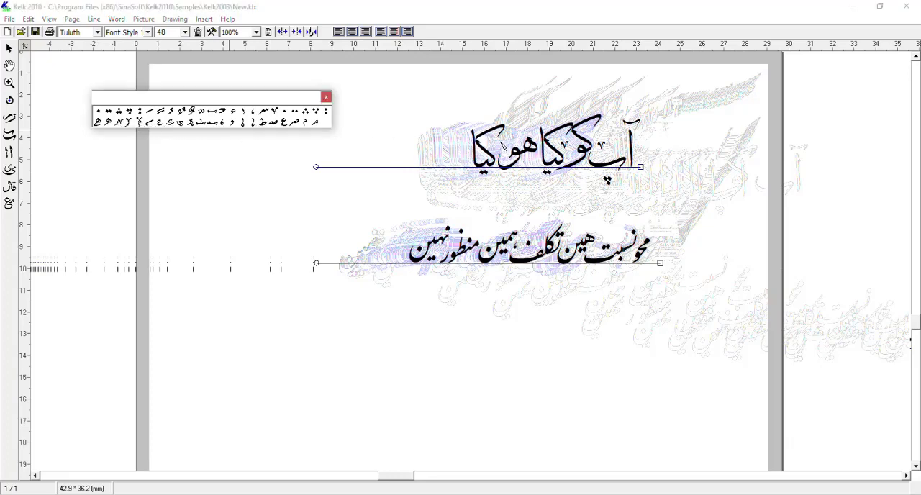
click(510, 154)
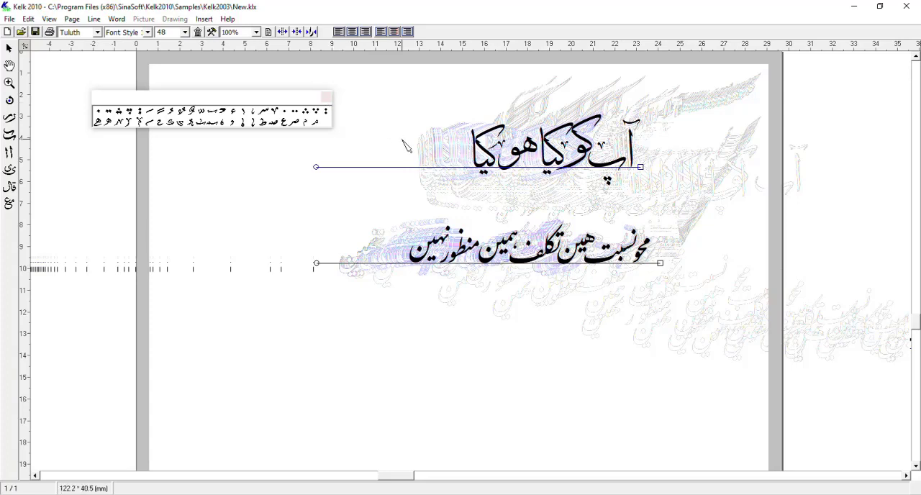
click(326, 98)
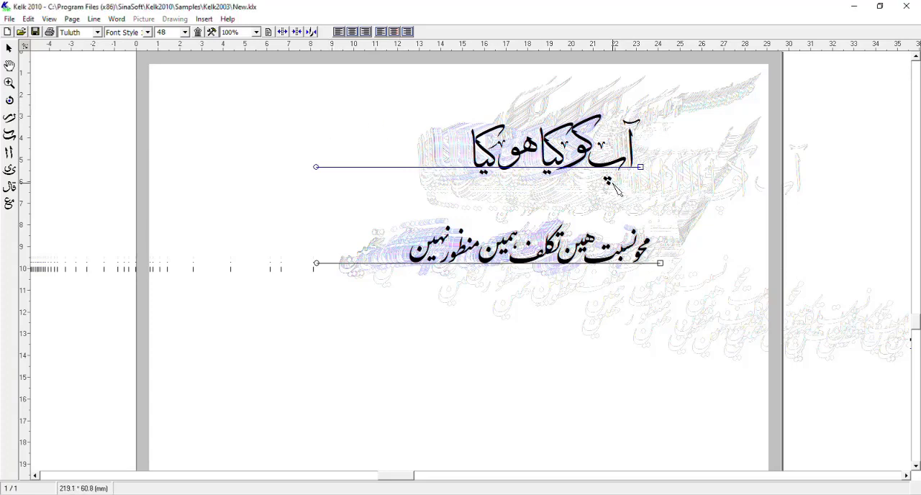
Move the three dots under "آپ" in the first line up closer to the letter.
drag(610, 180, 554, 179)
click(550, 173)
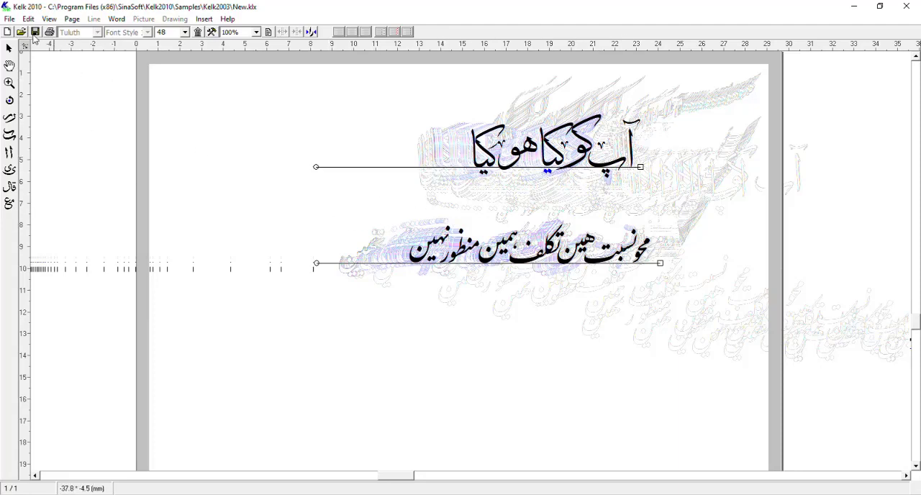
Export the page as a PDF named text on the Desktop, using the RGB colour mode.
click(12, 21)
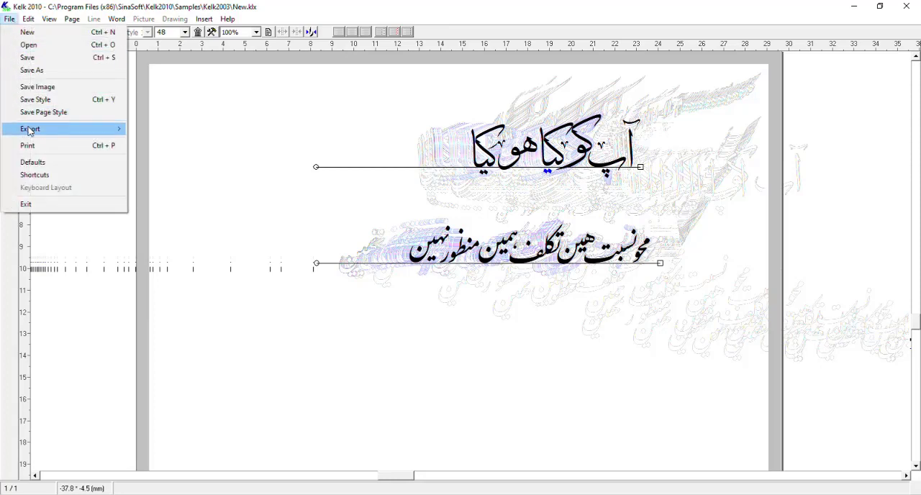
mouse_move(29, 134)
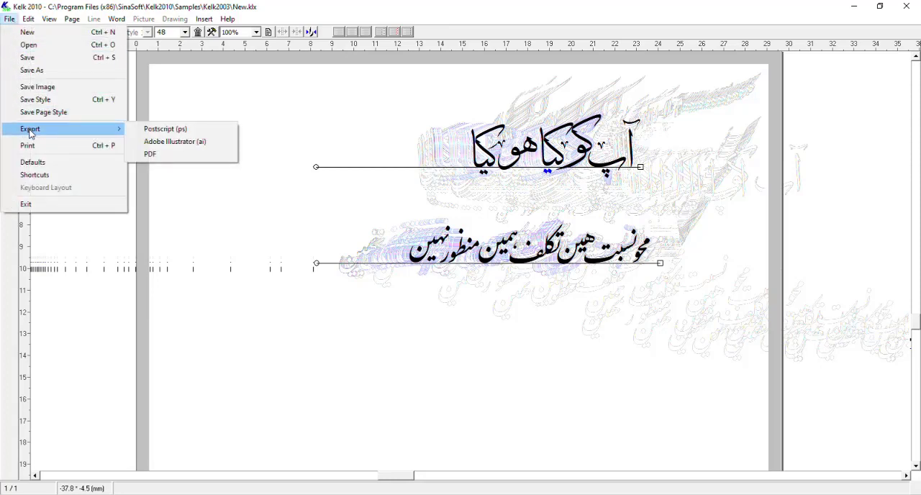
click(179, 156)
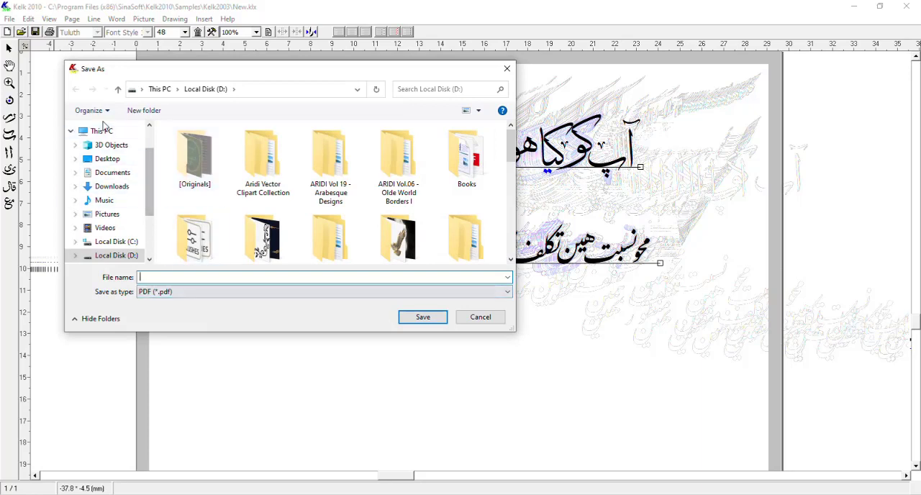
click(107, 159)
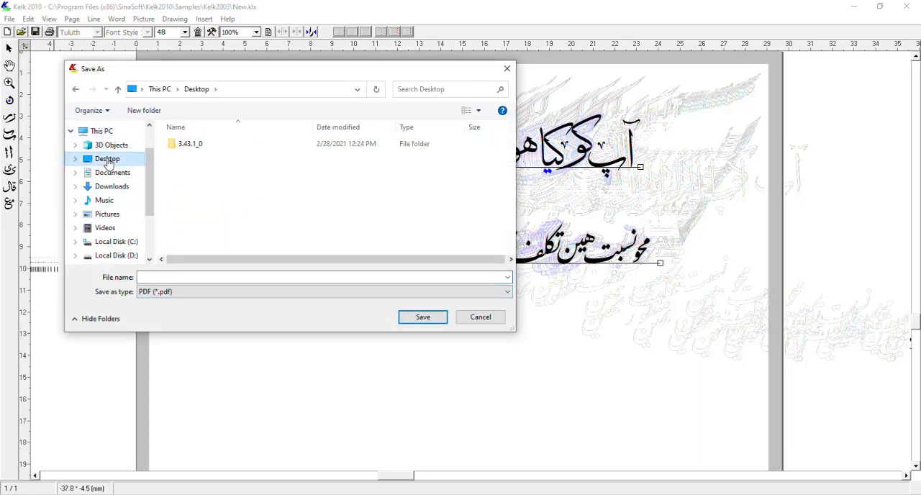
click(283, 277)
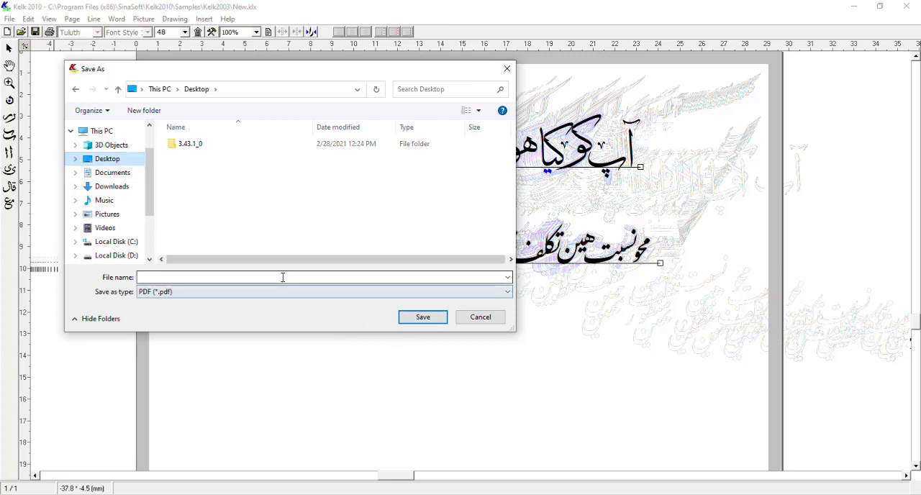
text(te)
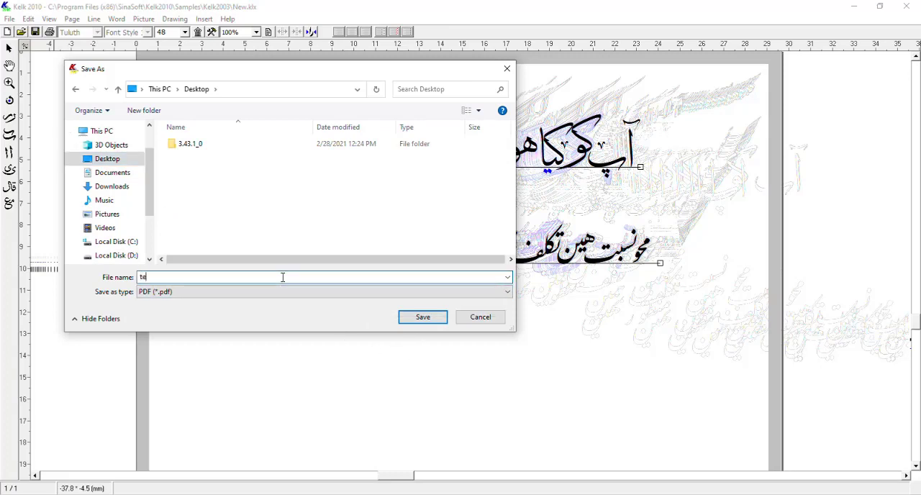
text(xt)
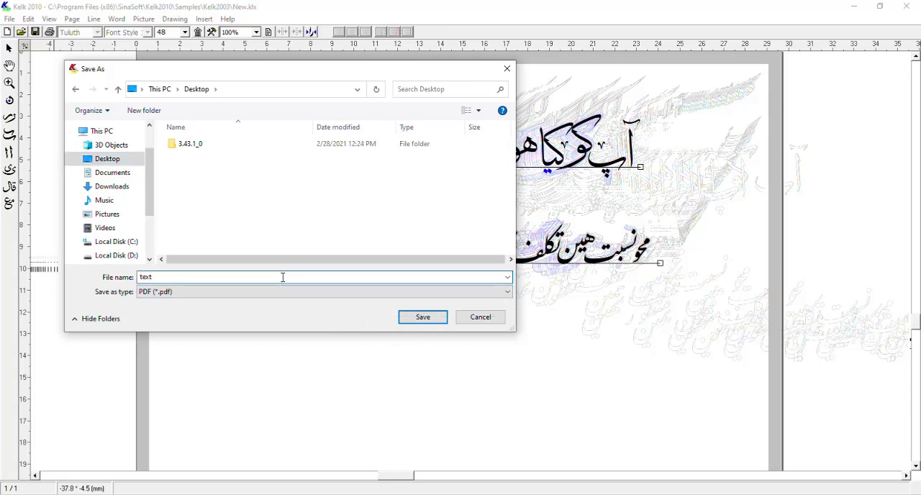
click(421, 320)
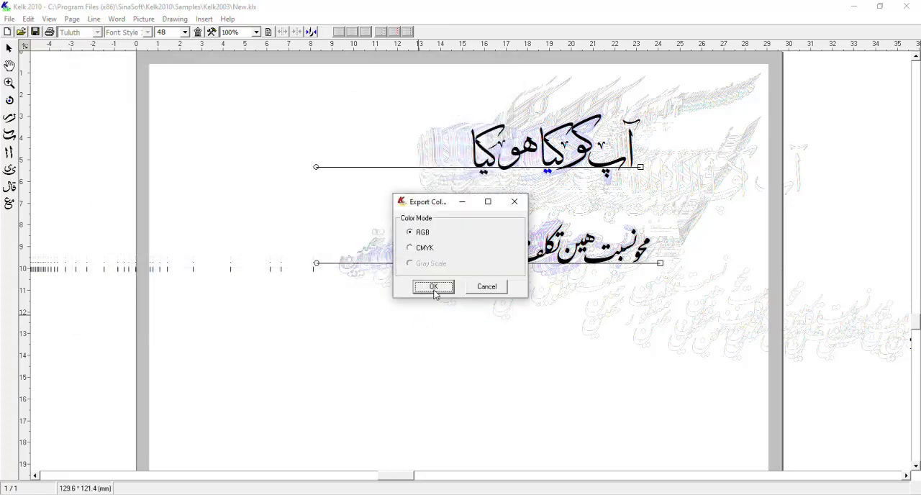
click(434, 287)
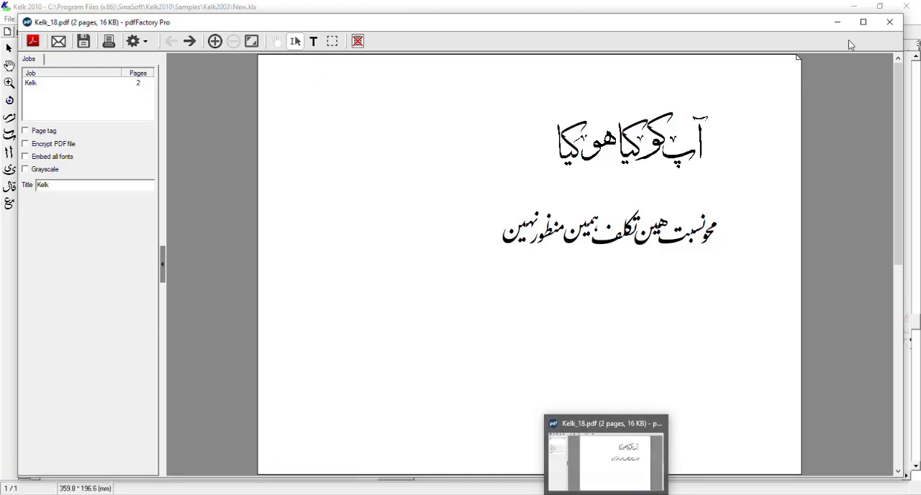
Print the landscape Letter page with the text shifted to a left margin of -35.9 and a top margin of 19.8.
click(889, 24)
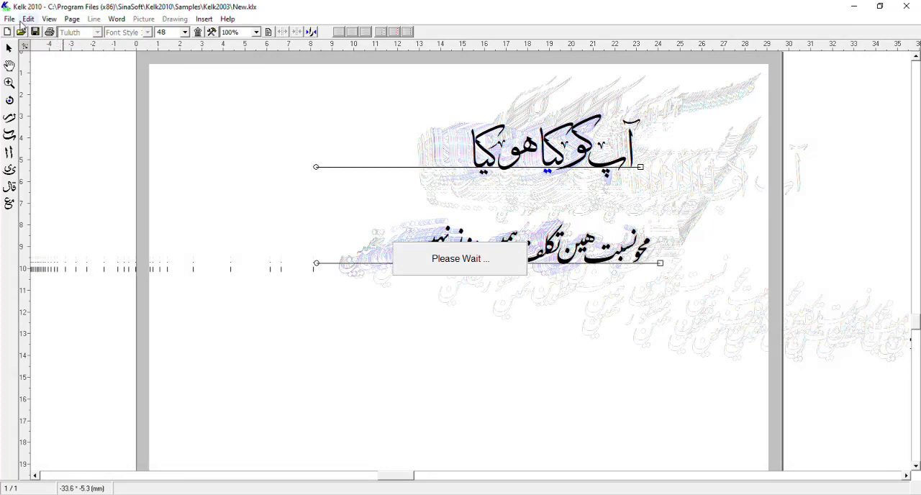
click(10, 20)
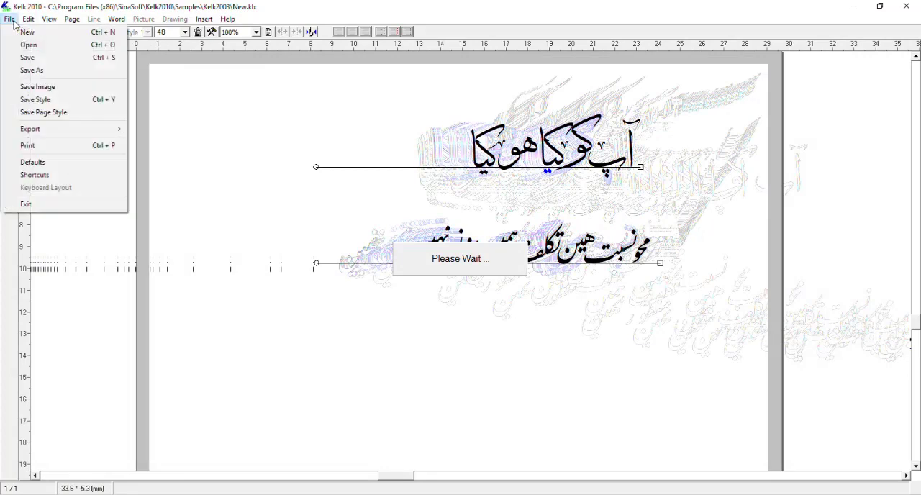
click(30, 146)
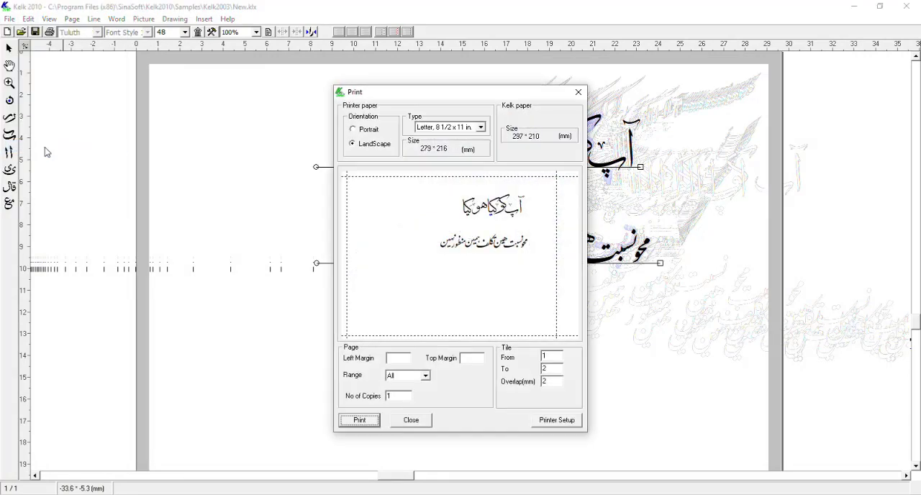
drag(513, 247, 486, 259)
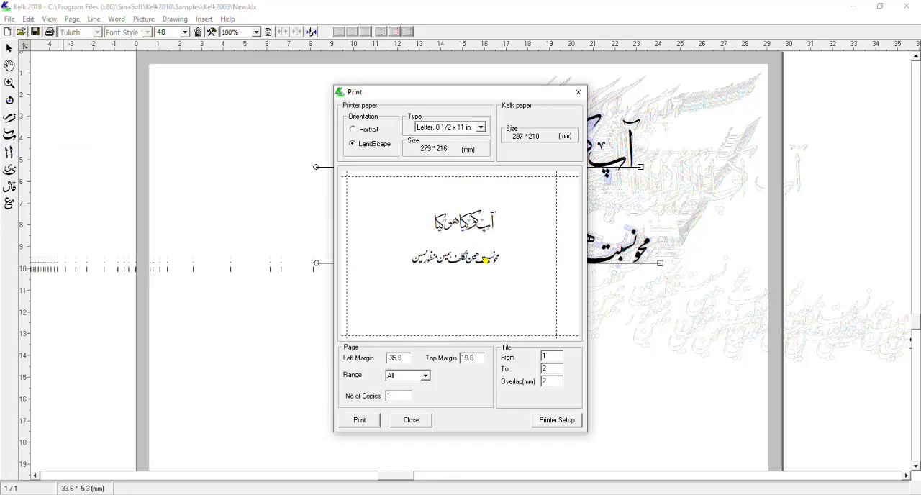
click(360, 421)
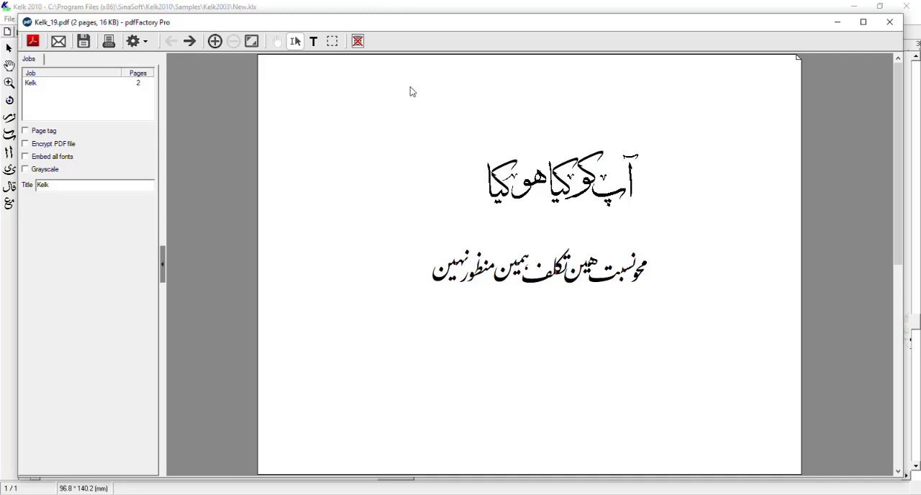
Save the printed output as Kelk.pdf on the Desktop and close the PDF preview.
click(84, 43)
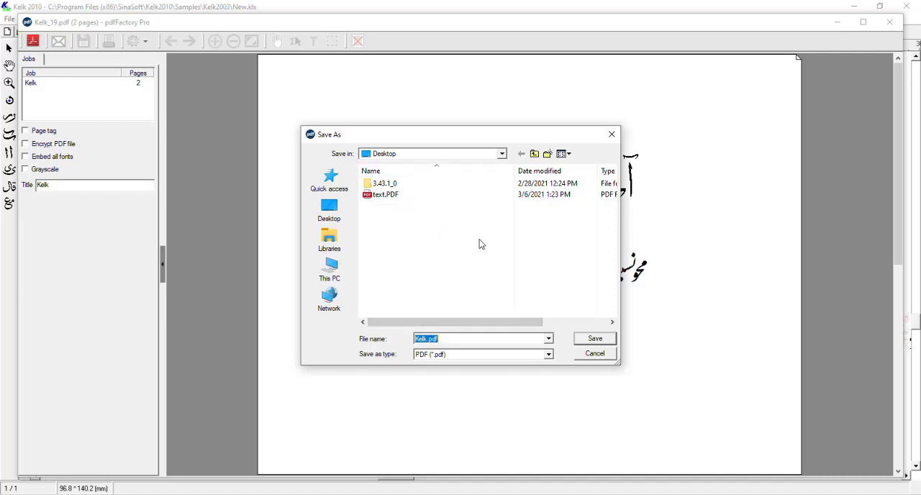
click(596, 338)
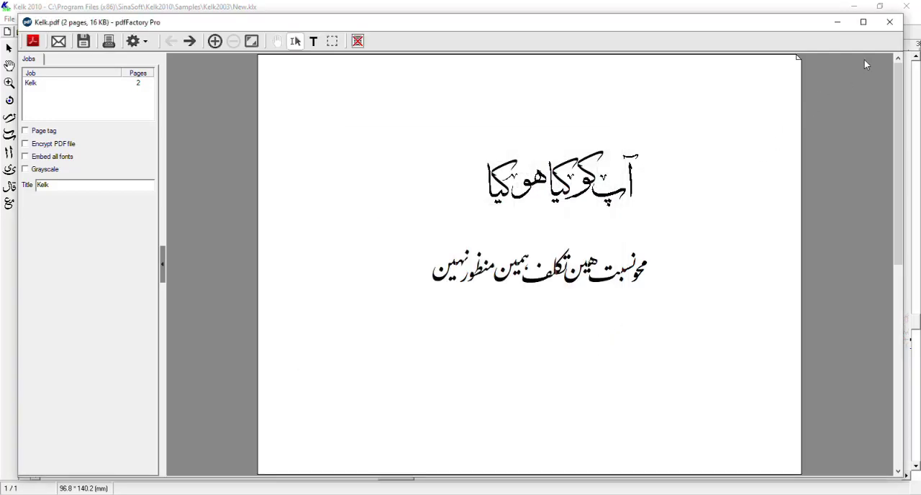
click(891, 24)
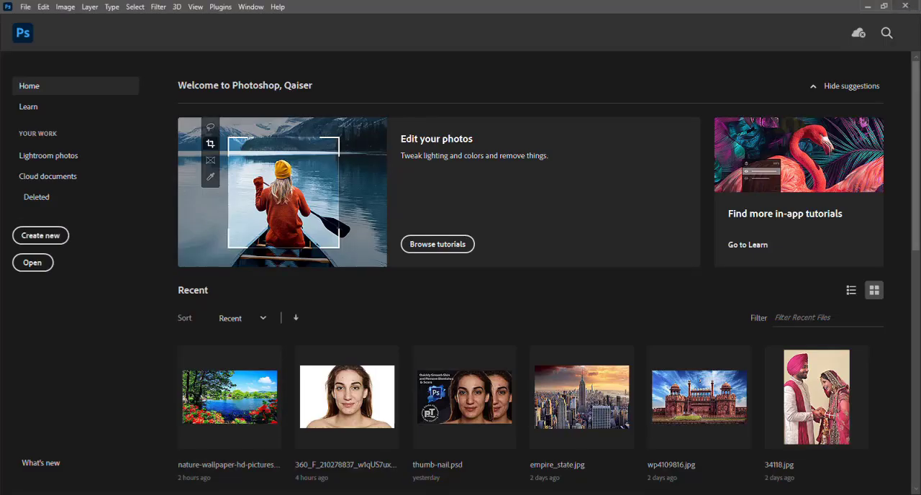
Switch to Photoshop and create a 1024 x 576 px grayscale document at 72 pixels/centimeter with a white background.
click(47, 239)
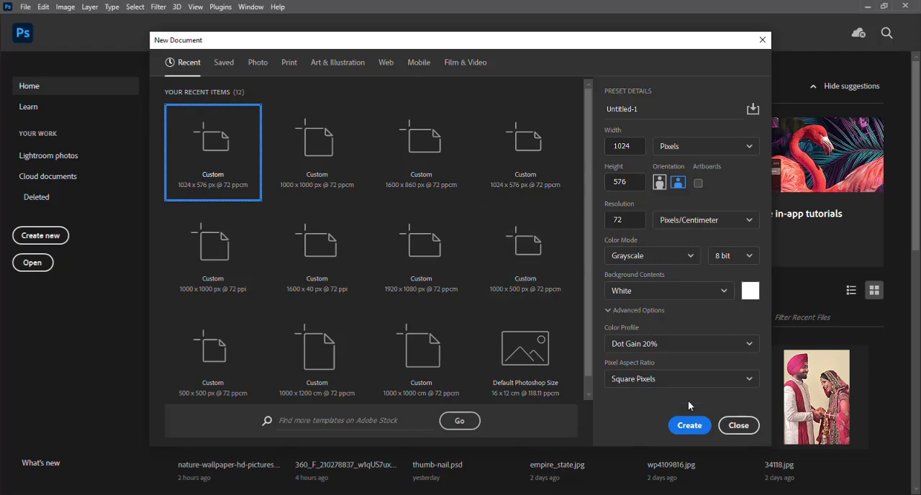
click(692, 424)
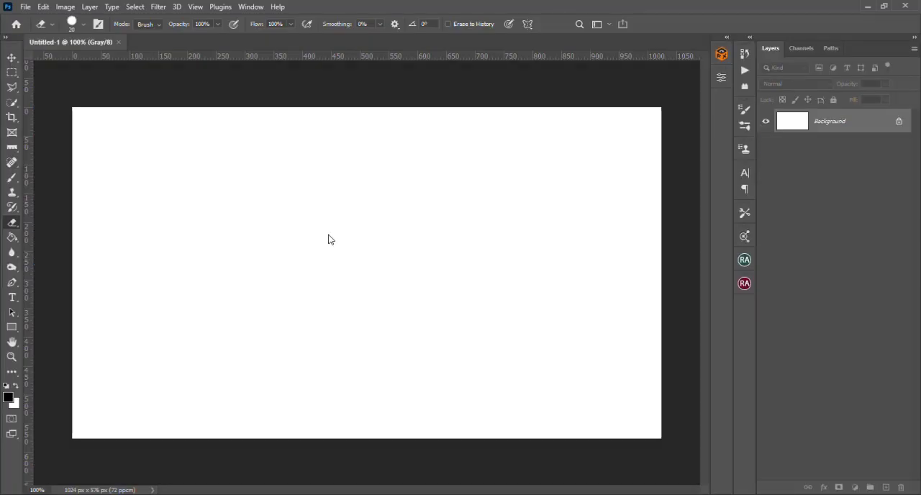
Try placing page 1 of text.PDF as an embedded object cropped to its bounding box, and delete its layer.
click(26, 7)
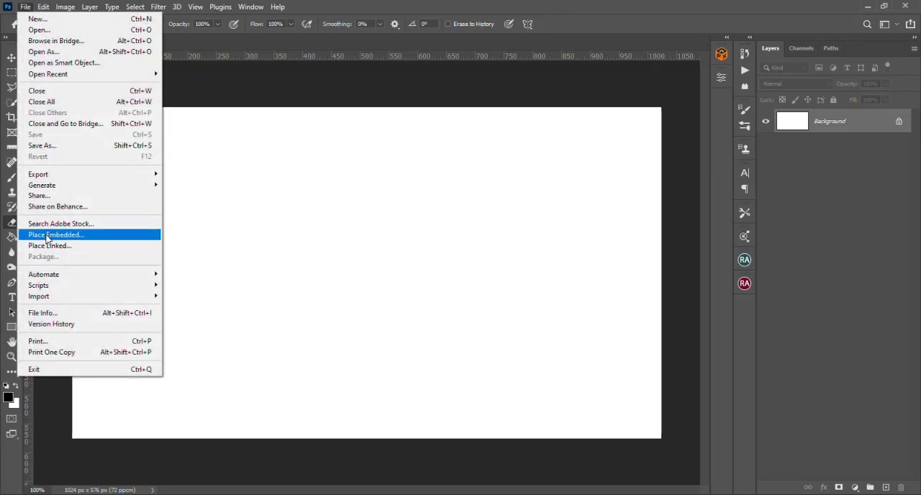
click(85, 237)
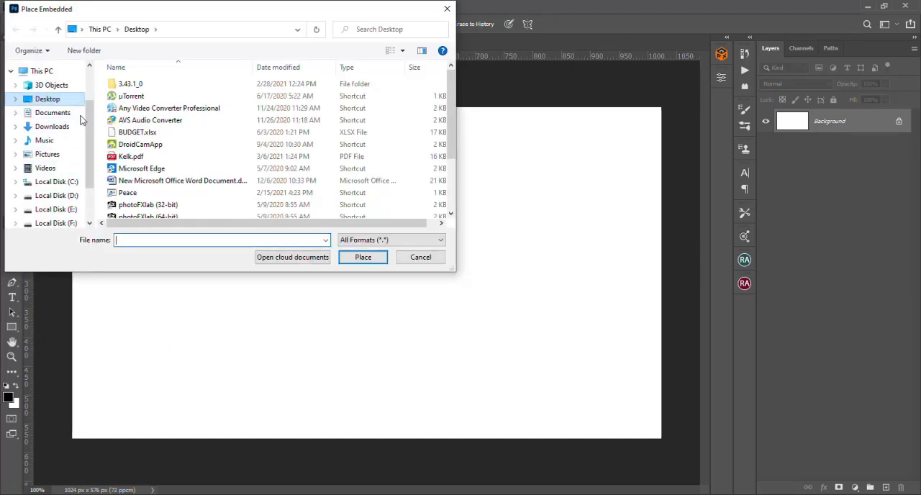
click(125, 160)
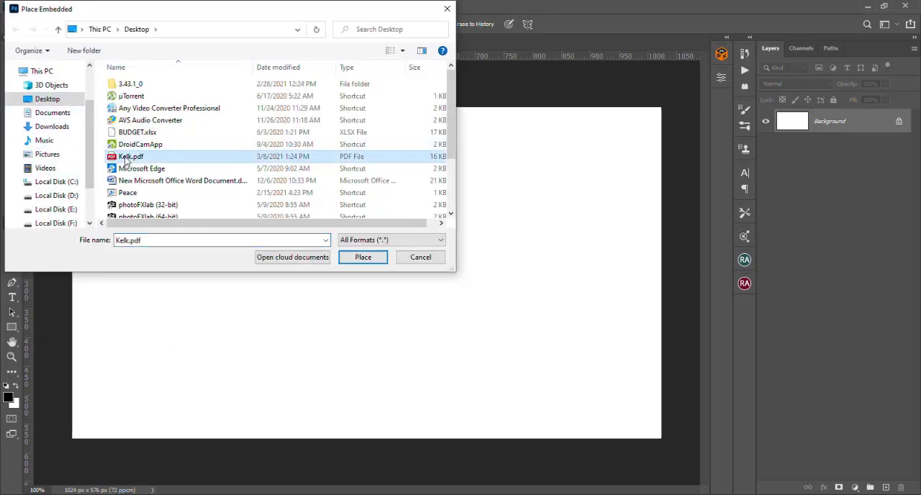
scroll(125, 160, down, 2)
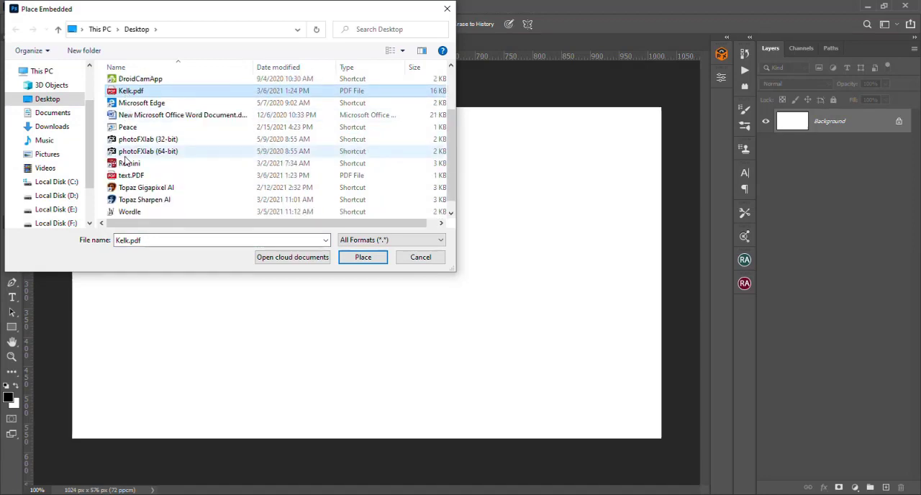
click(127, 177)
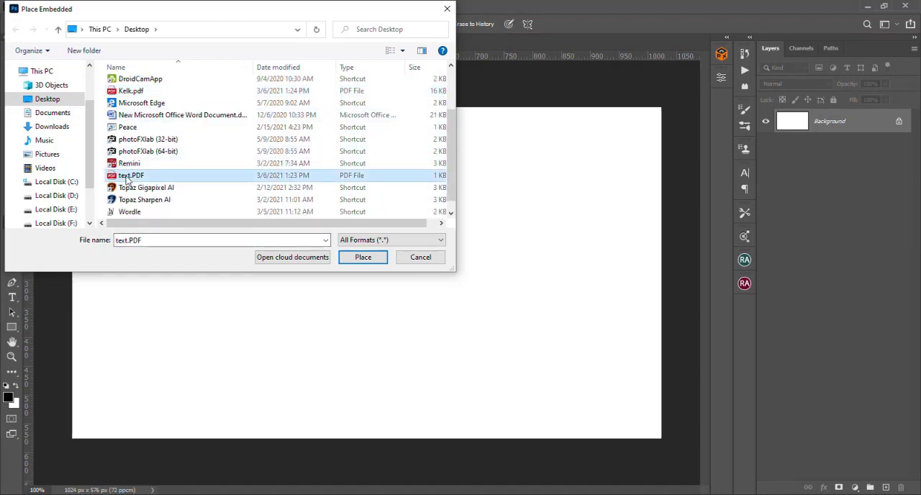
click(362, 258)
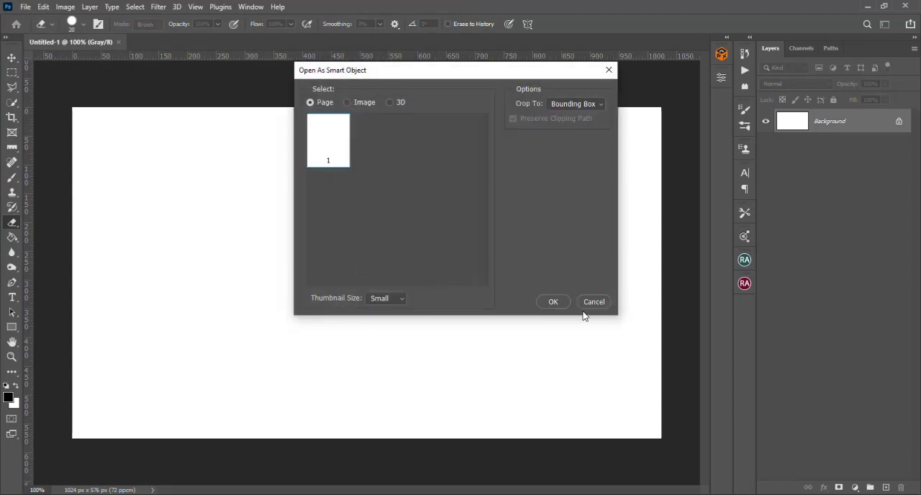
click(553, 301)
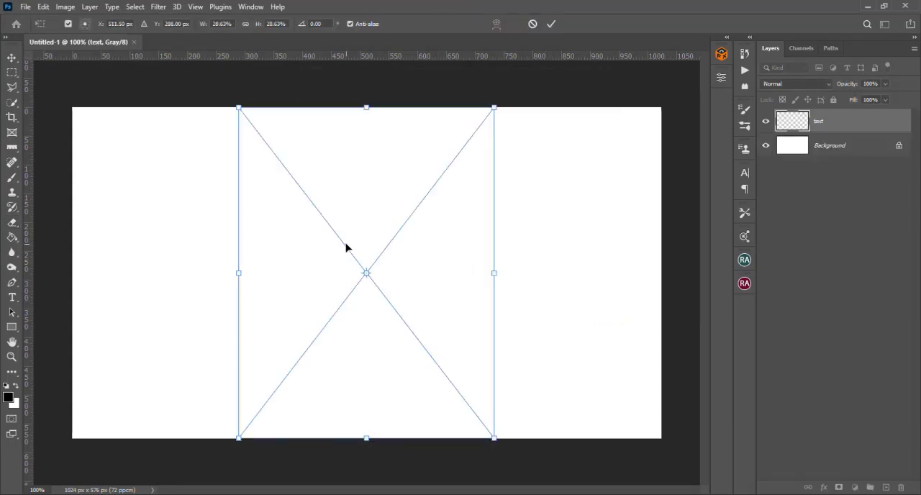
key(Return)
key(e)
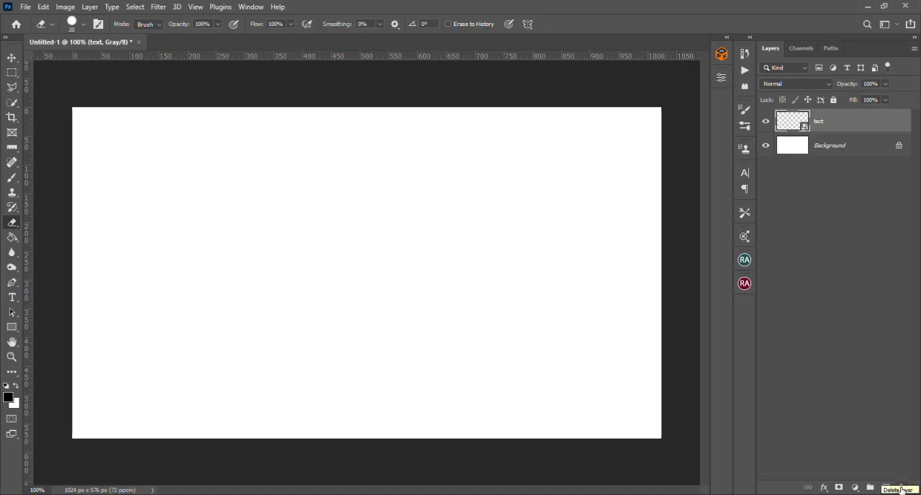
click(902, 490)
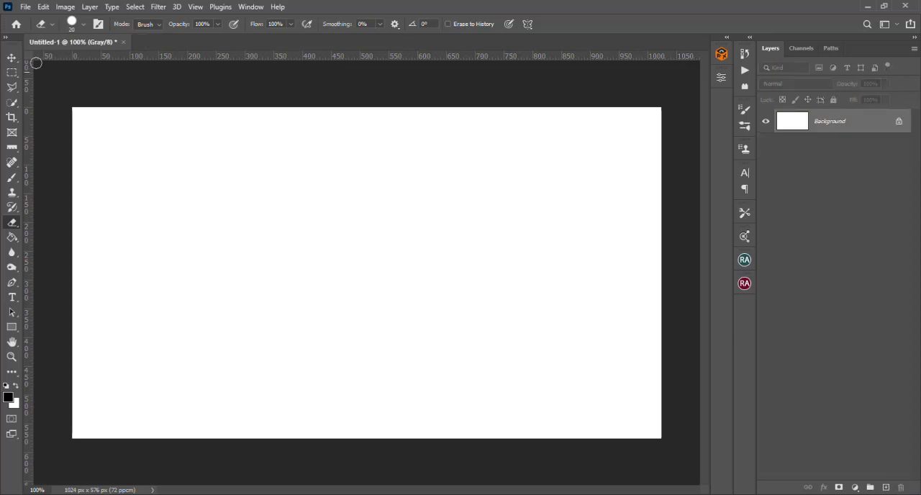
Place page 1 of Kelk.pdf as an embedded object cropped to its bounding box, centered at about X 555 px, Y 246 px.
click(25, 7)
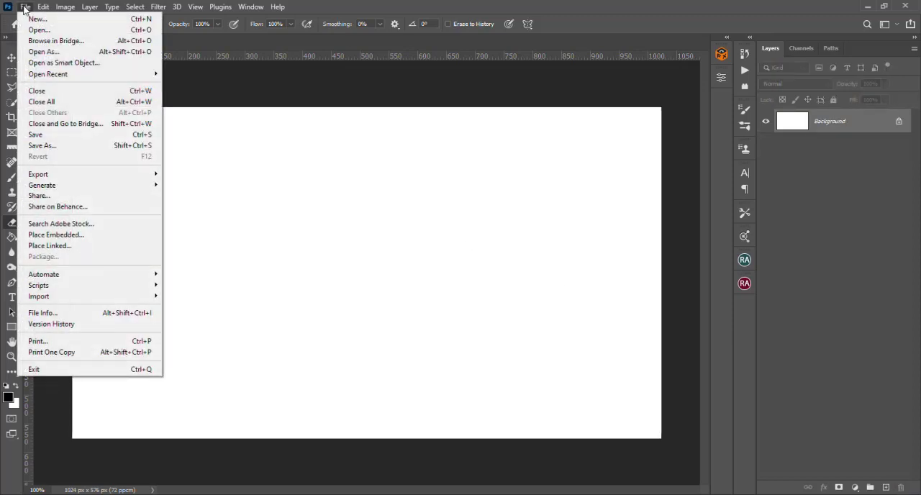
click(43, 236)
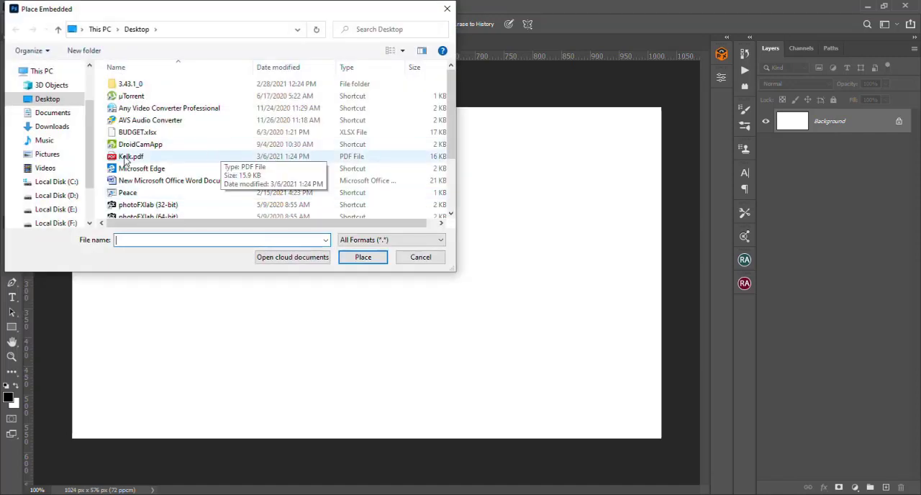
click(126, 158)
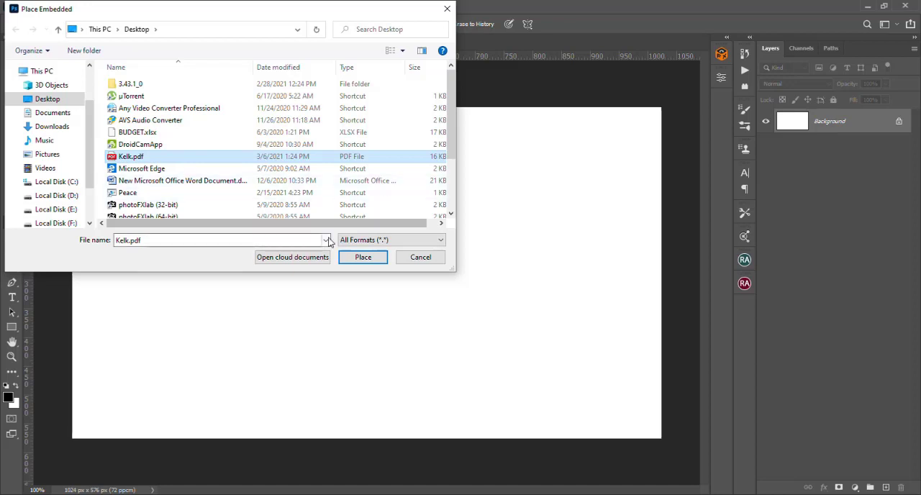
click(367, 257)
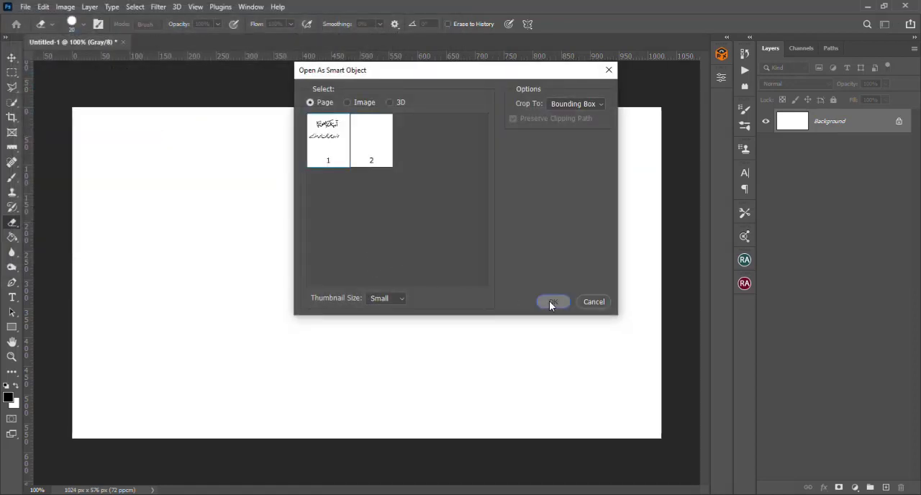
click(552, 301)
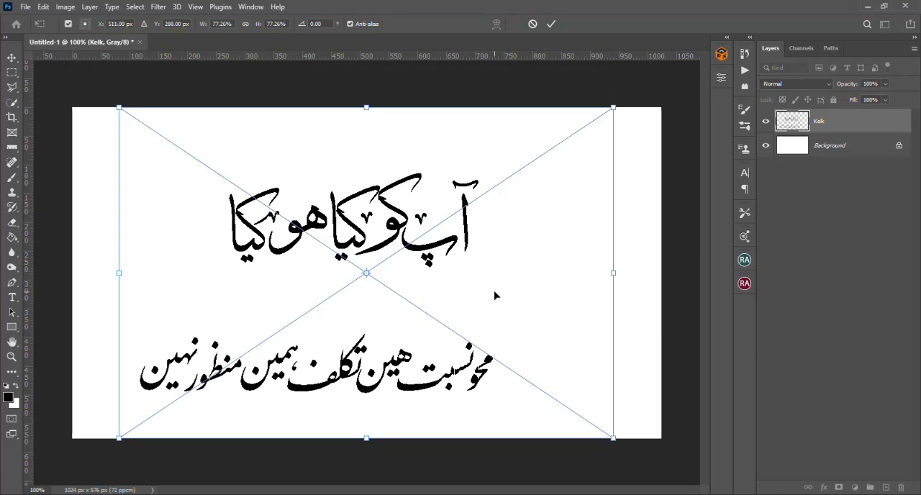
drag(495, 295, 520, 271)
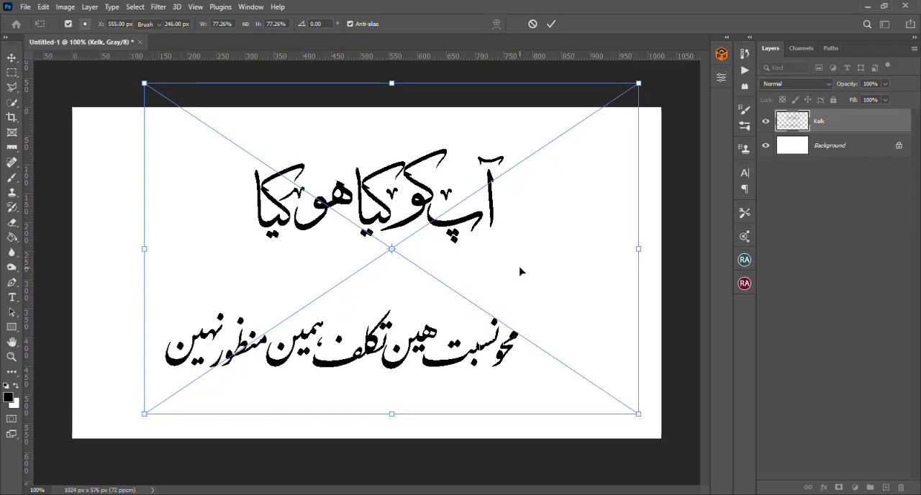
key(Return)
key(e)
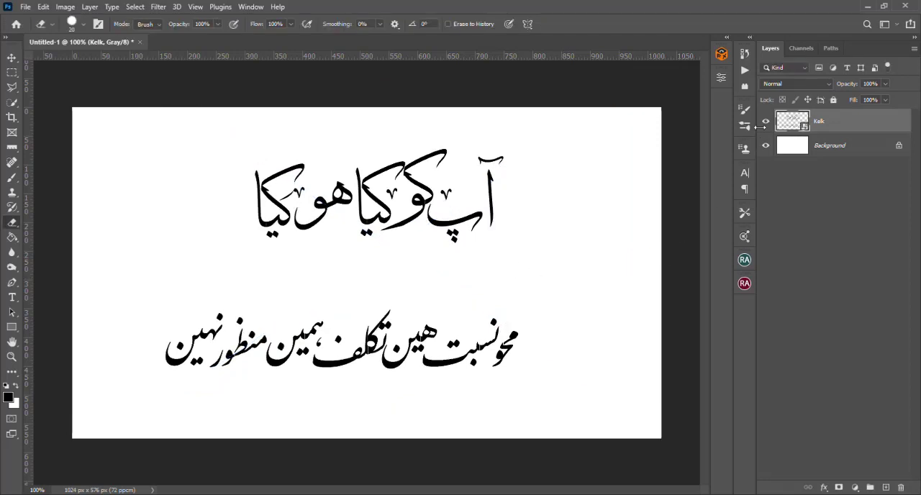
Rasterize the Kelk layer and move the upper calligraphy line straight down, closer to the lower line.
right_click(826, 126)
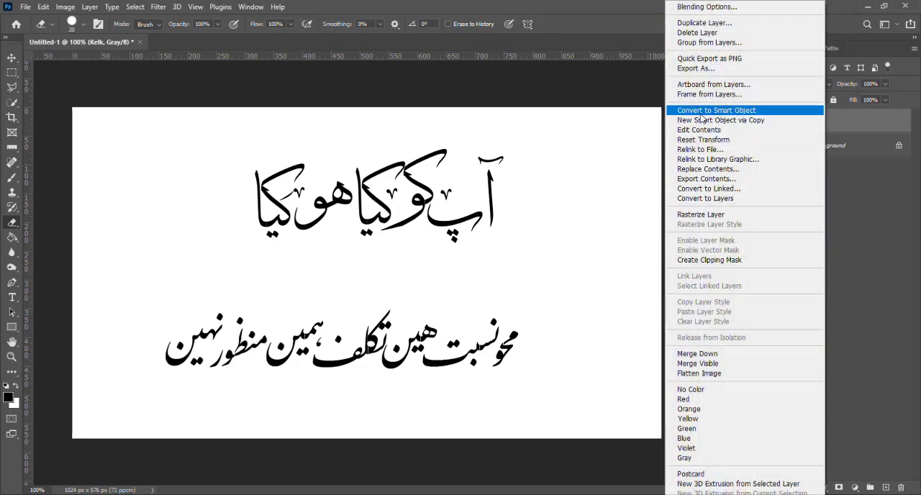
click(680, 216)
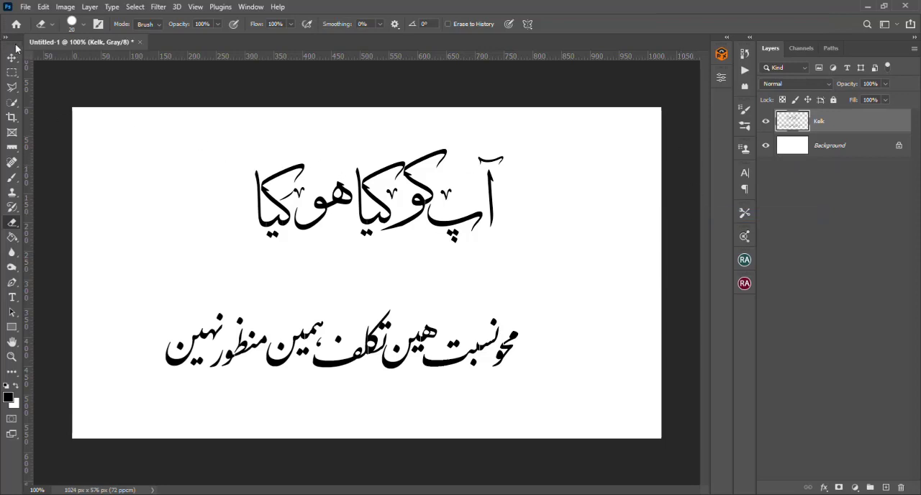
click(10, 74)
drag(181, 108, 532, 266)
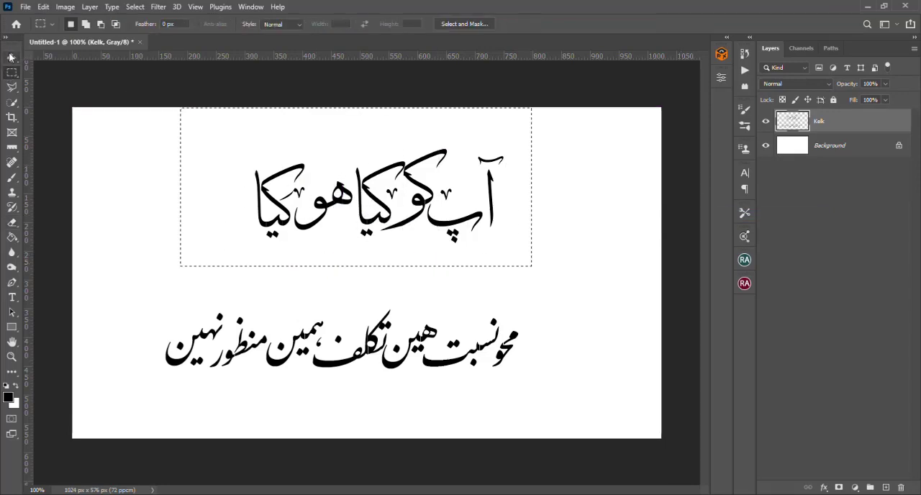
click(11, 57)
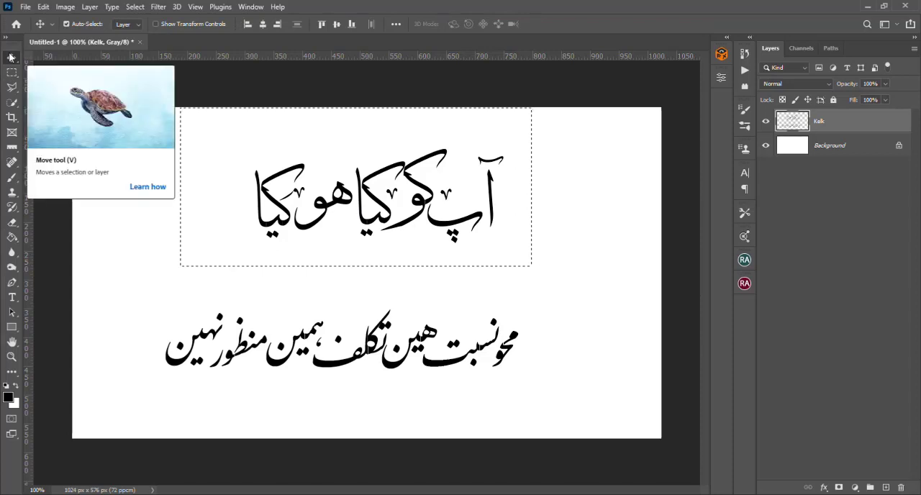
key(Down)
key(Down)
key(Down)
key(Down)
key(Down)
key(Down)
key(Down)
key(Down)
key(Down)
key(Down)
key(Down)
key(Down)
key(Down)
key(Down)
key(Down)
key(Down)
key(Down)
key(Down)
key(Down)
key(Down)
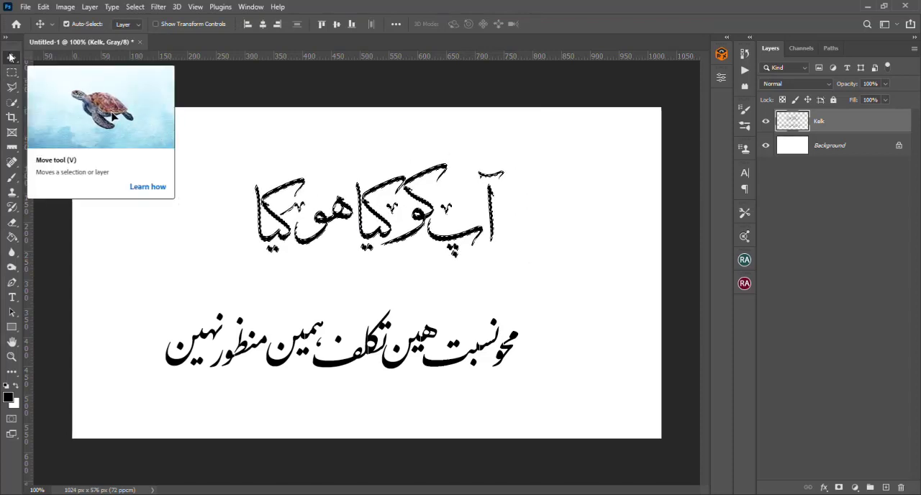
key(Down)
key(Down)
key(Down)
key(Down)
key(Down)
key(Down)
key(Down)
key(Down)
key(Down)
key(Down)
key(Down)
key(Down)
key(Down)
key(Down)
key(Down)
key(Down)
key(Down)
key(Down)
key(Down)
key(Down)
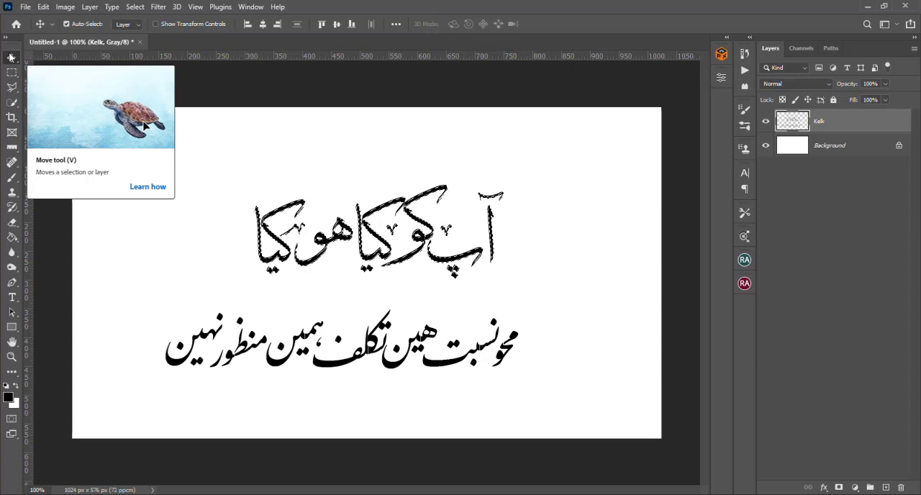
key(Down)
key(Down)
key(Down)
key(Down)
key(Down)
key(Down)
key(Down)
key(Down)
key(Down)
key(Down)
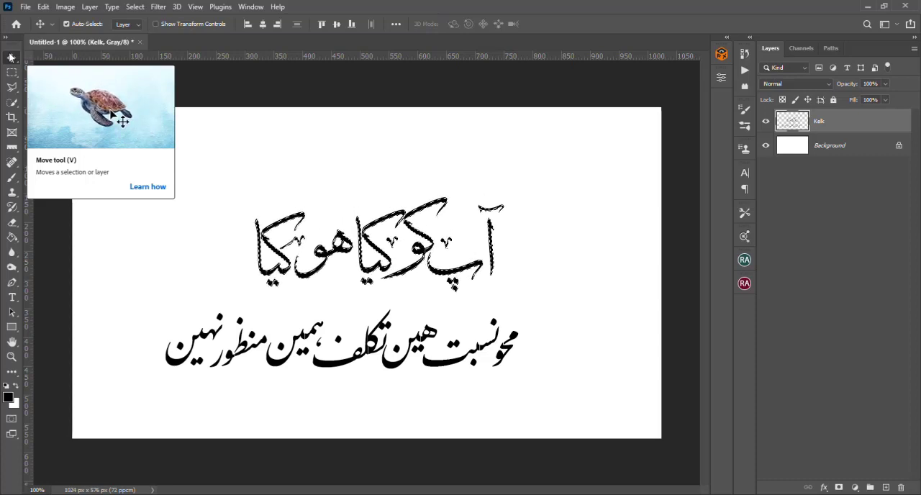
key(ctrl+d)
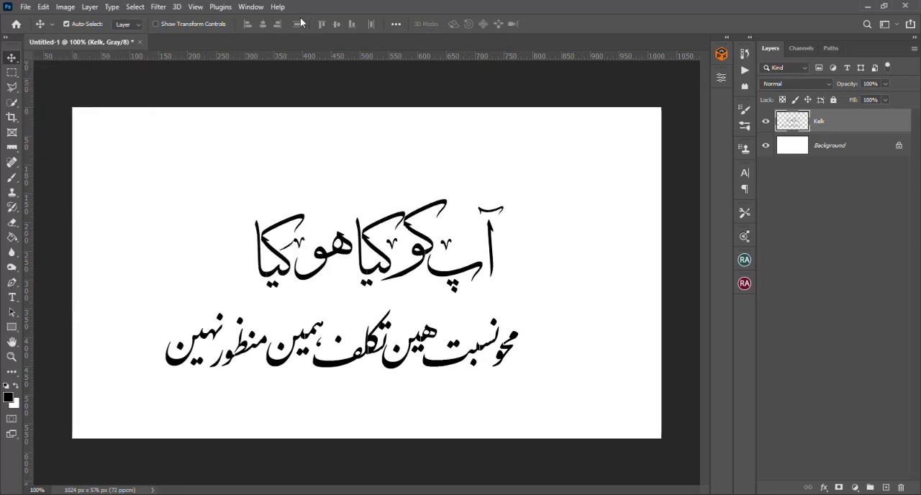
Move the calligraphy slightly up and right, and erase the dots from the word-ending noons in the lower line.
drag(335, 367, 344, 346)
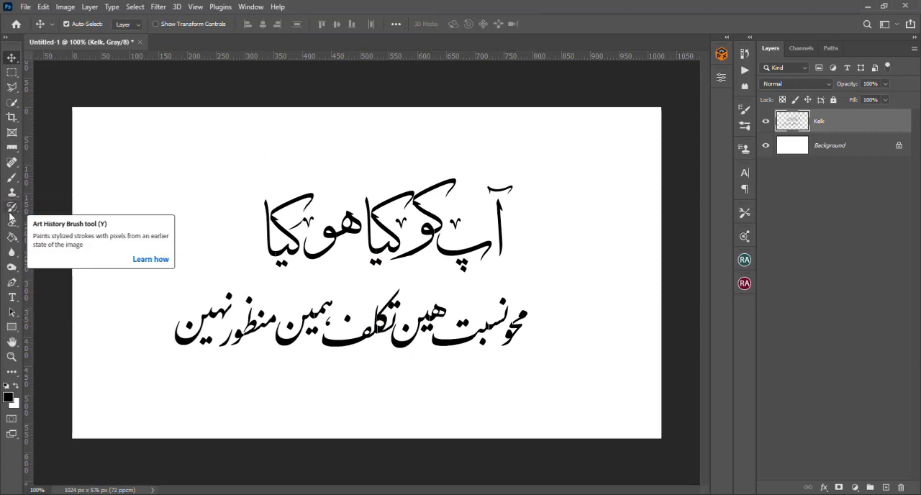
drag(12, 222, 43, 222)
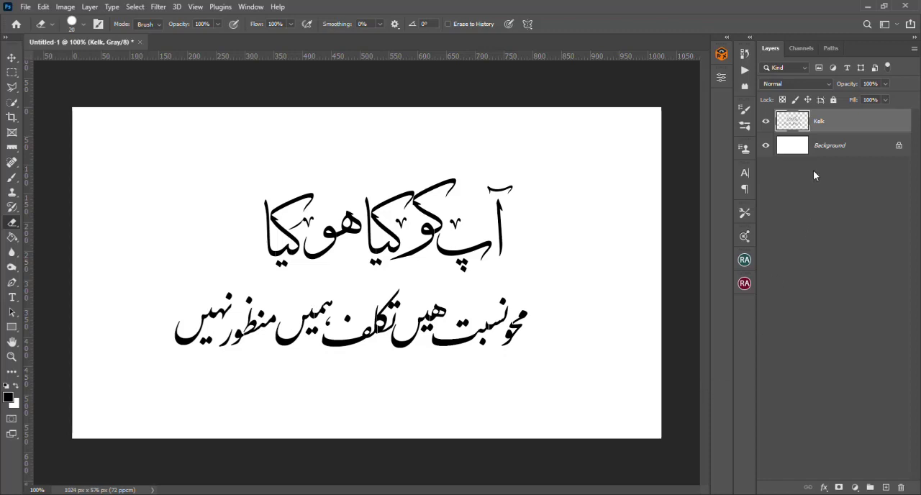
Add a Solid Color fill layer with color 544100 directly above the Background layer.
click(824, 149)
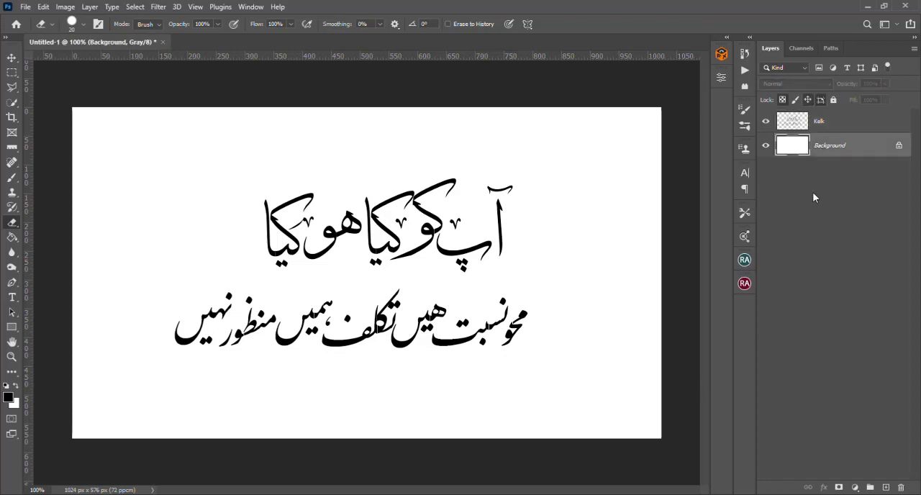
click(855, 488)
click(841, 288)
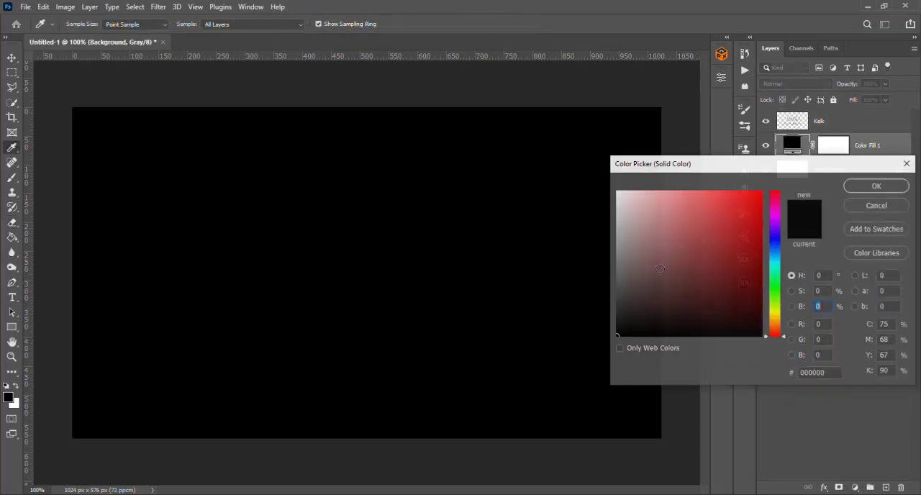
click(774, 318)
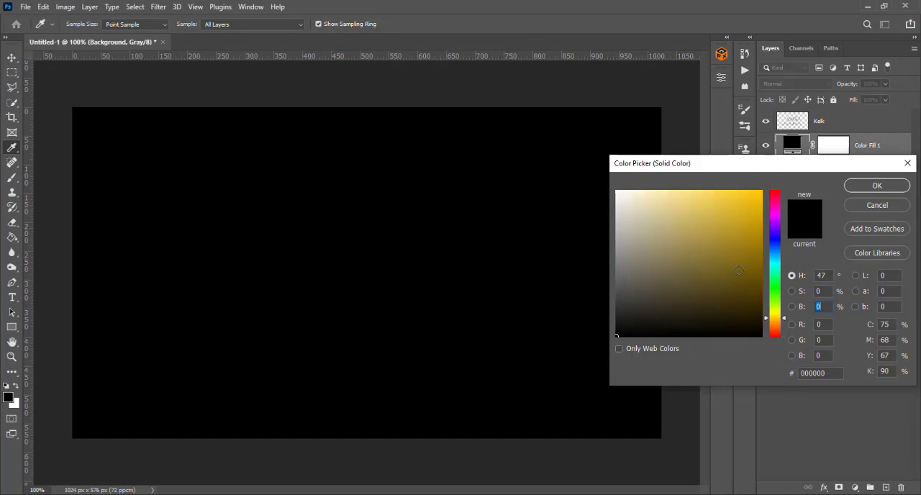
click(763, 289)
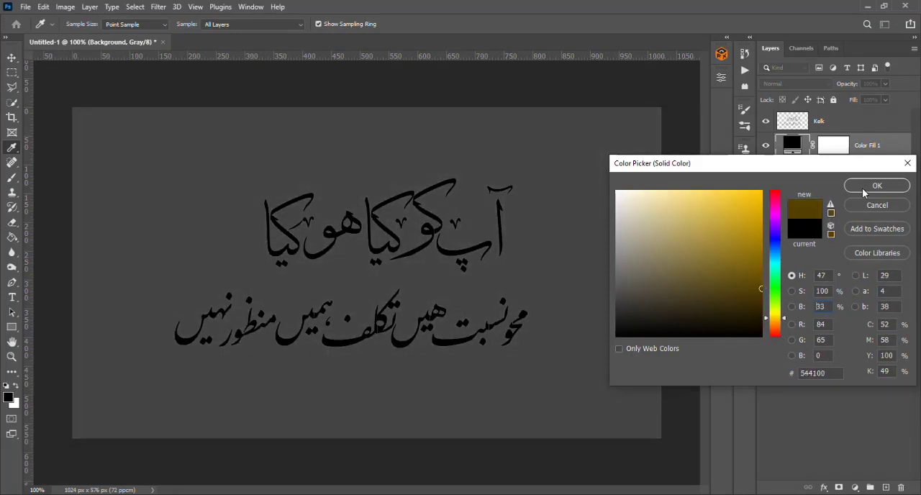
click(867, 188)
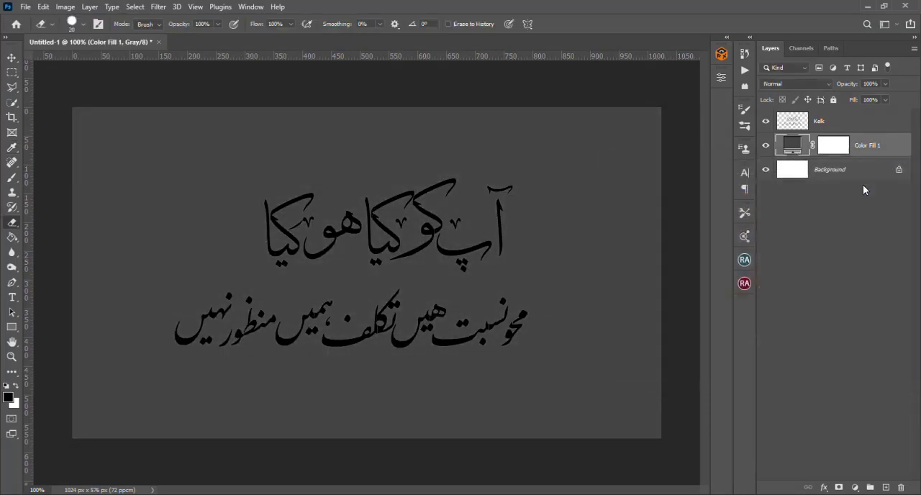
Convert the document to RGB Color mode without flattening its layers.
click(817, 170)
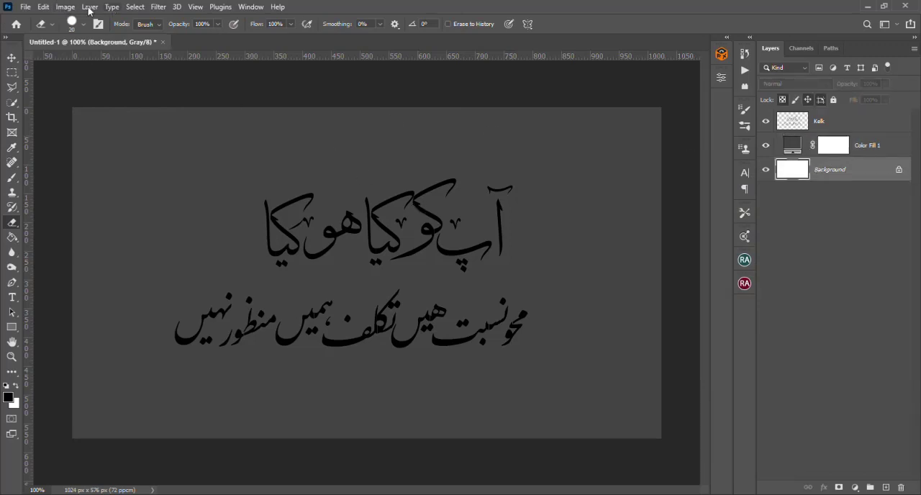
click(64, 8)
mouse_move(66, 22)
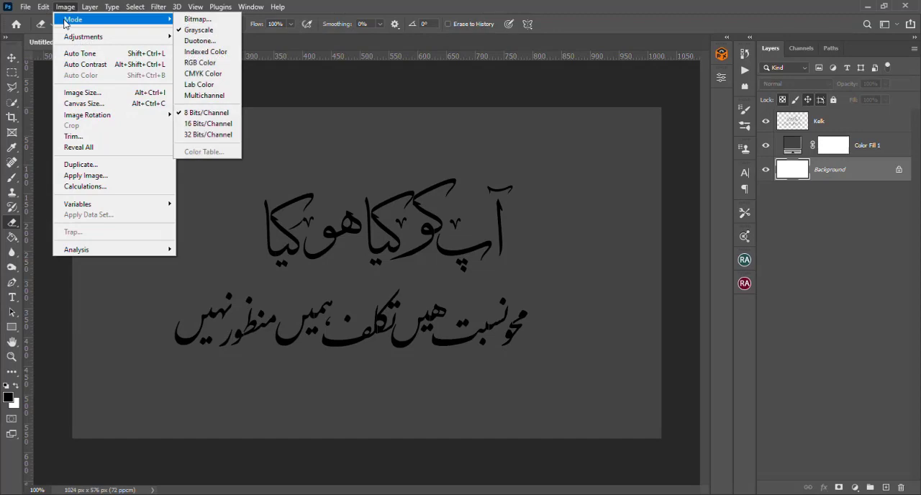
click(198, 63)
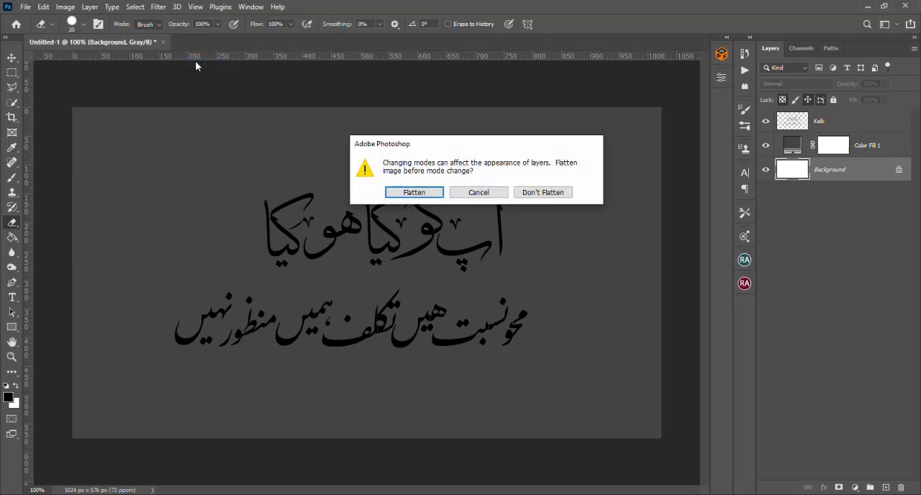
click(541, 194)
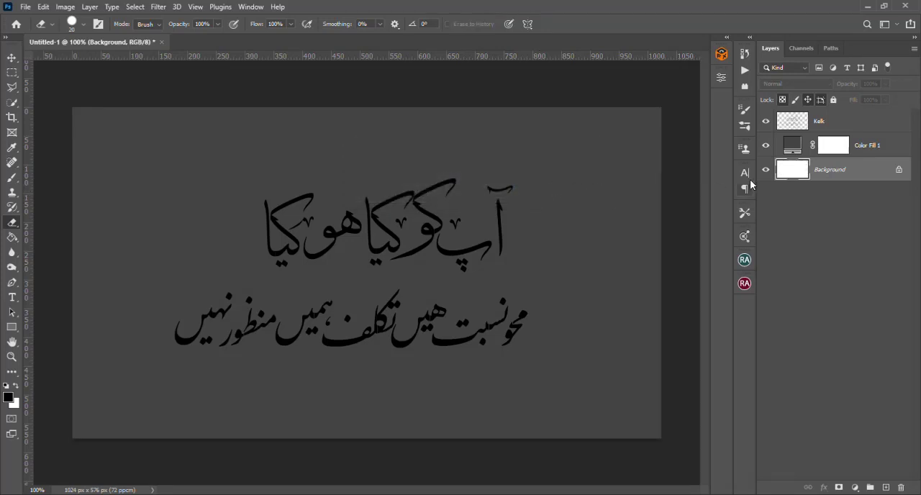
Delete the gray color fill layer and check the document's color mode.
click(790, 149)
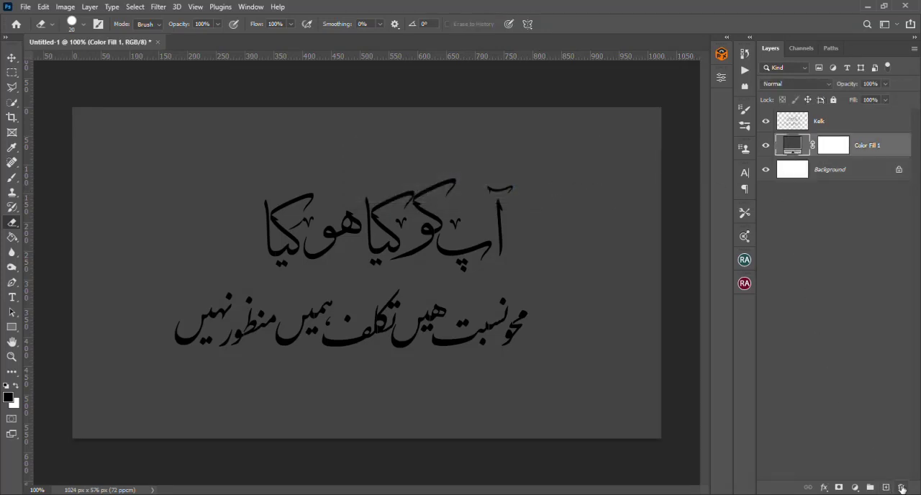
click(902, 488)
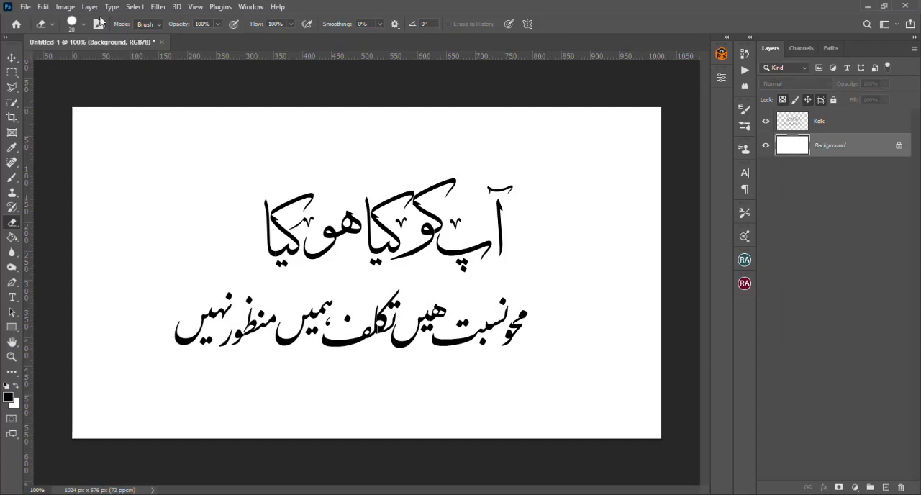
click(72, 7)
mouse_move(79, 19)
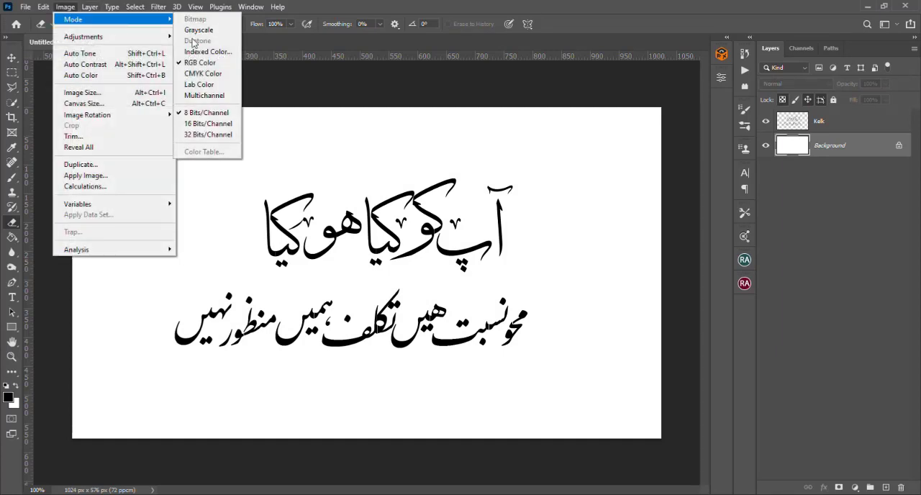
click(846, 249)
Add a dark brown Solid Color fill layer with color 4f3000 and place it between the Kelk and Background layers.
click(855, 488)
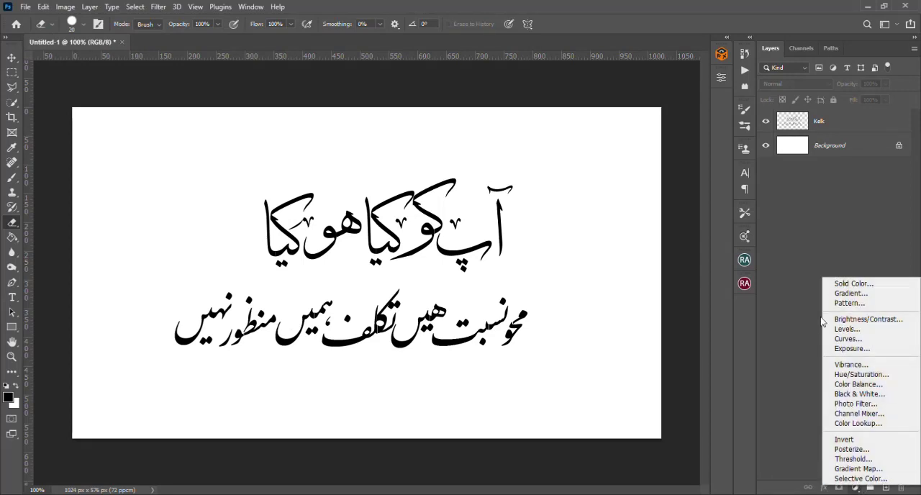
click(839, 284)
text(670101)
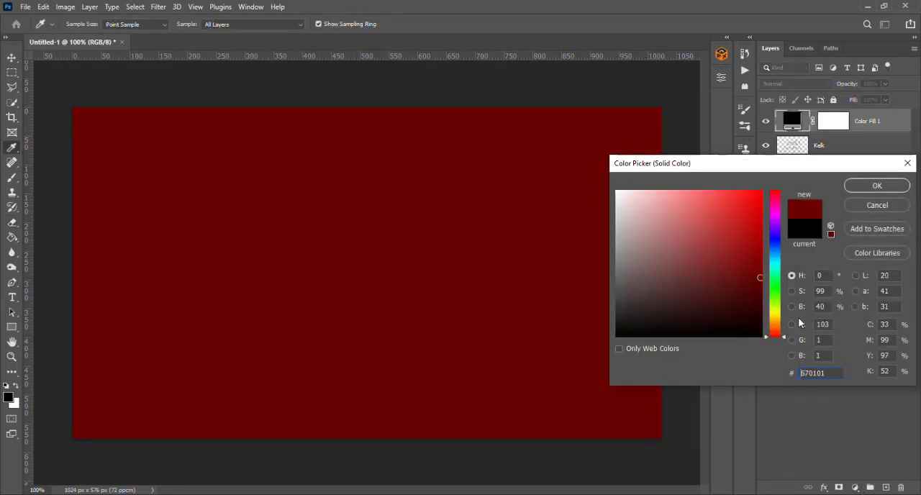
click(775, 319)
drag(759, 278, 763, 292)
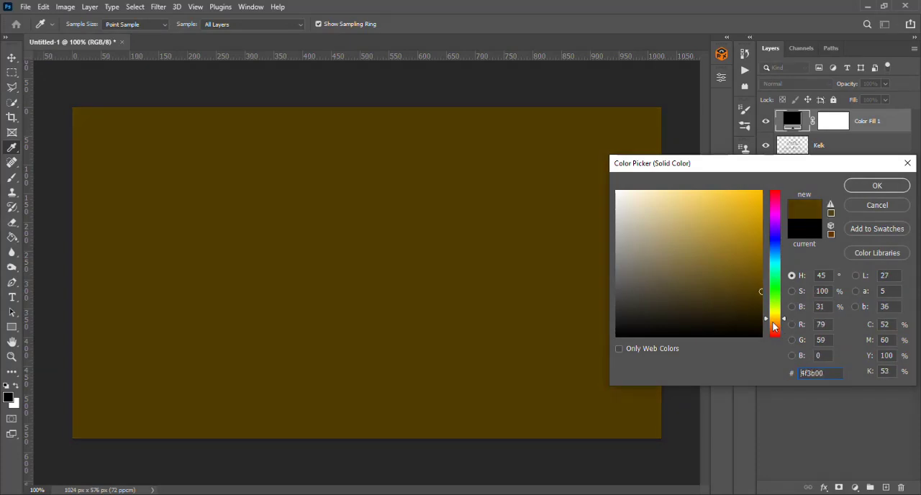
click(775, 321)
click(862, 187)
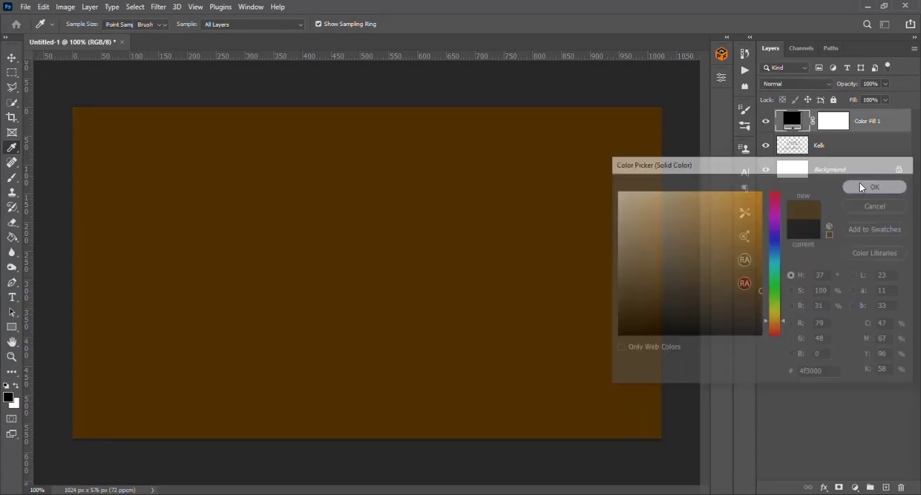
drag(861, 121, 862, 155)
Outline the upper slanted stroke of the first line's final word on the Kelk layer with the Polygonal Lasso.
click(798, 121)
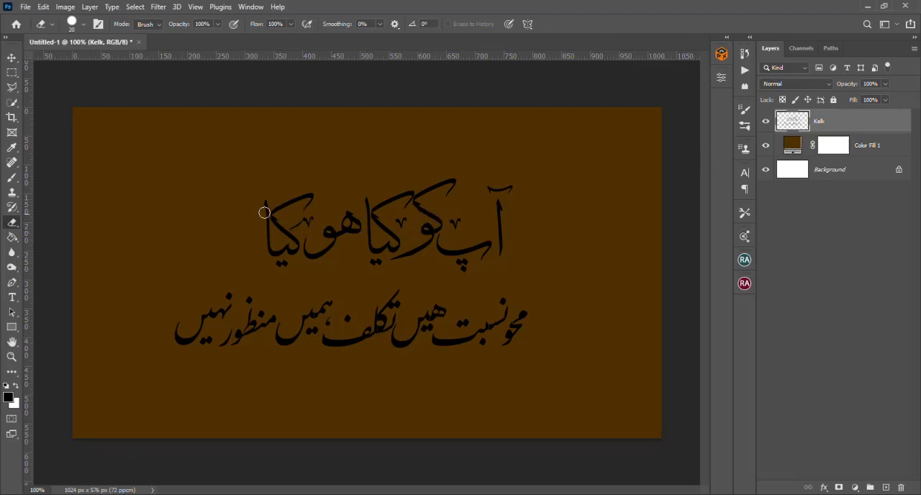
click(10, 87)
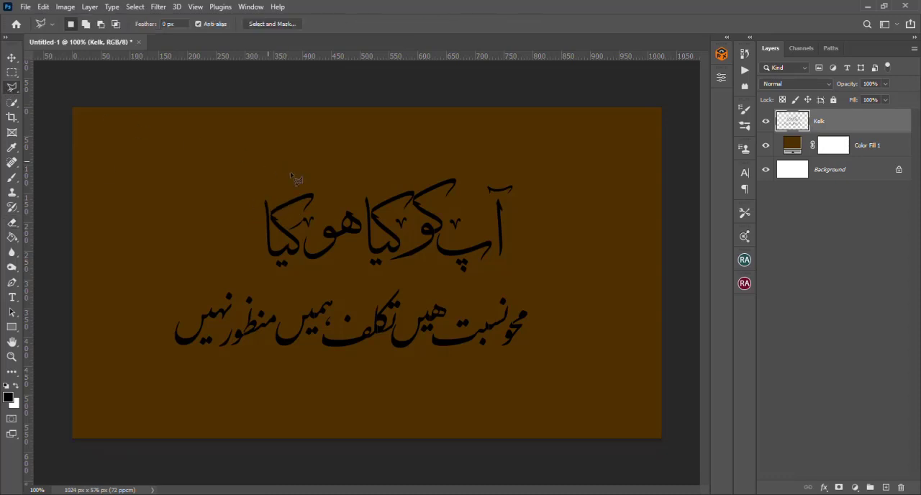
mouse_move(287, 217)
mouse_down()
mouse_move(325, 205)
mouse_move(318, 182)
mouse_move(277, 208)
mouse_up()
scroll(277, 213, up, 1)
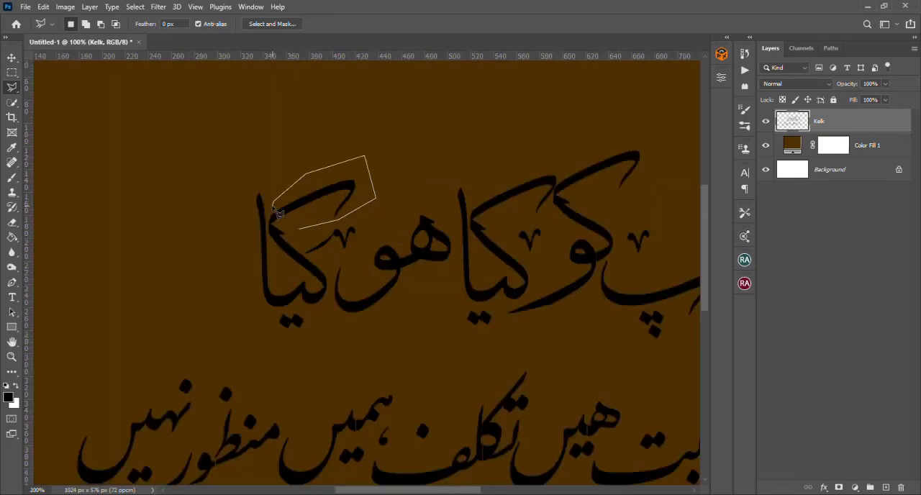
mouse_move(279, 212)
mouse_down()
mouse_move(271, 241)
mouse_move(298, 239)
mouse_up()
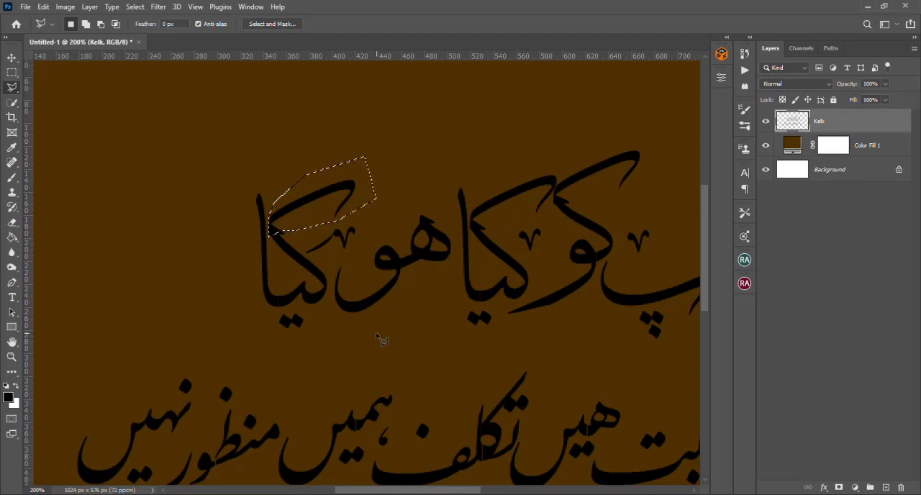
Add a copy of the selected stroke just above the original and merge it with the Kelk layer.
key(ctrl+j)
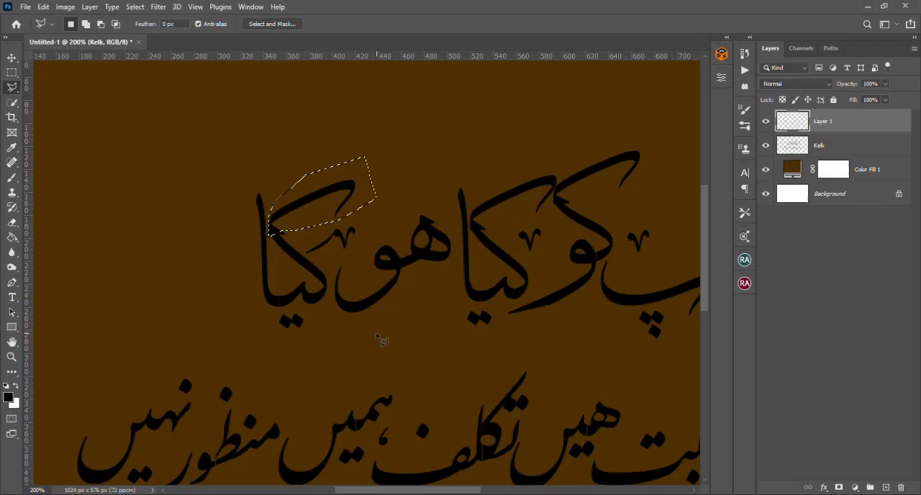
click(11, 57)
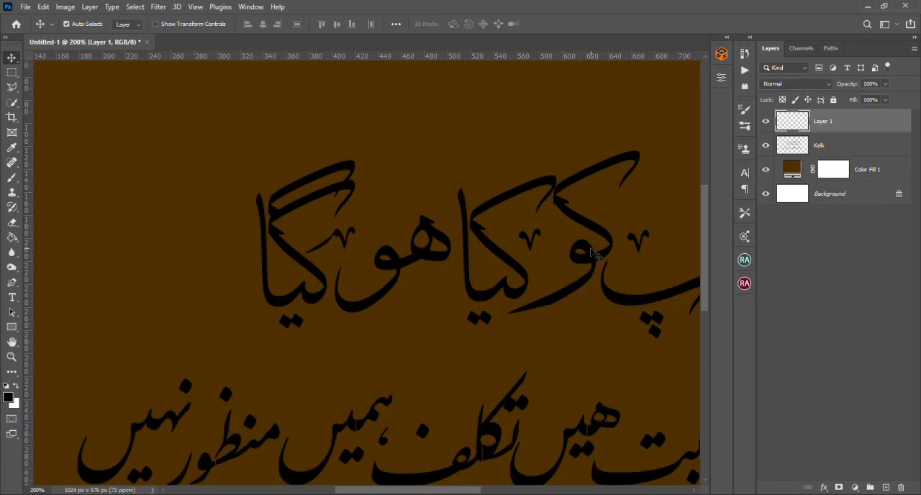
key(ctrl+minus)
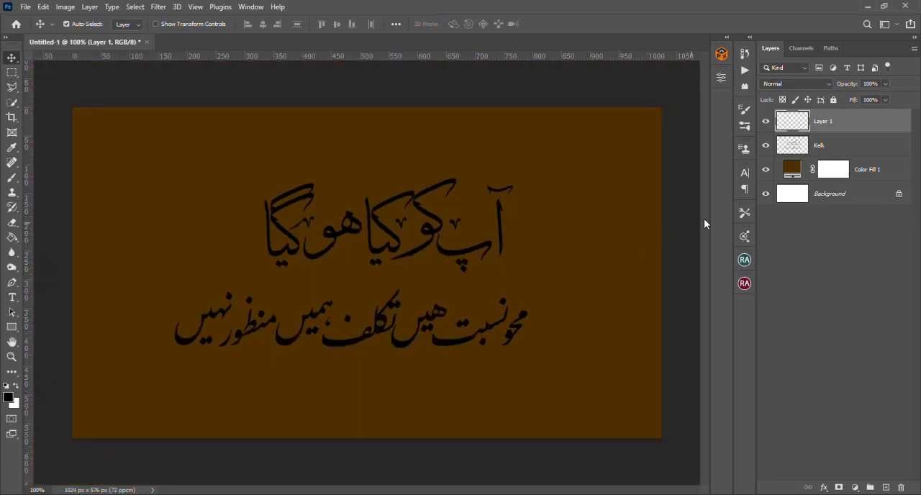
shift+click(829, 146)
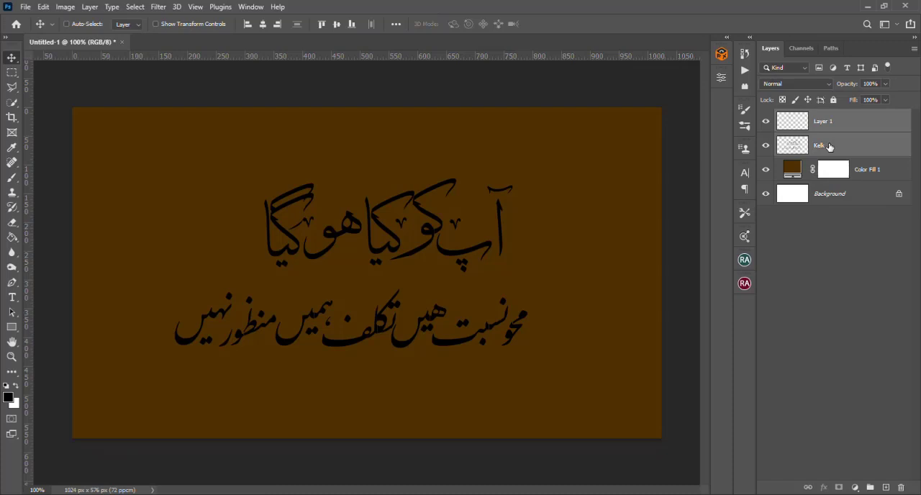
key(ctrl+e)
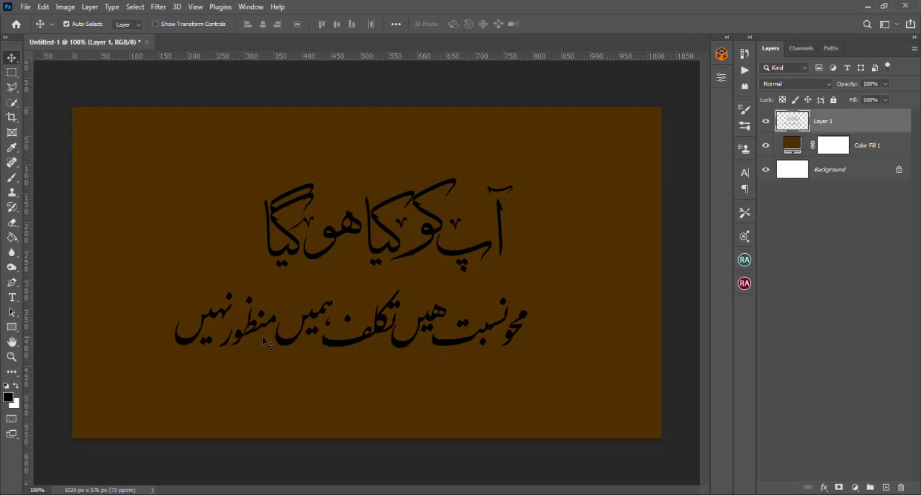
Enable Bevel & Emboss on the merged calligraphy layer and set its depth to 100%.
right_click(828, 123)
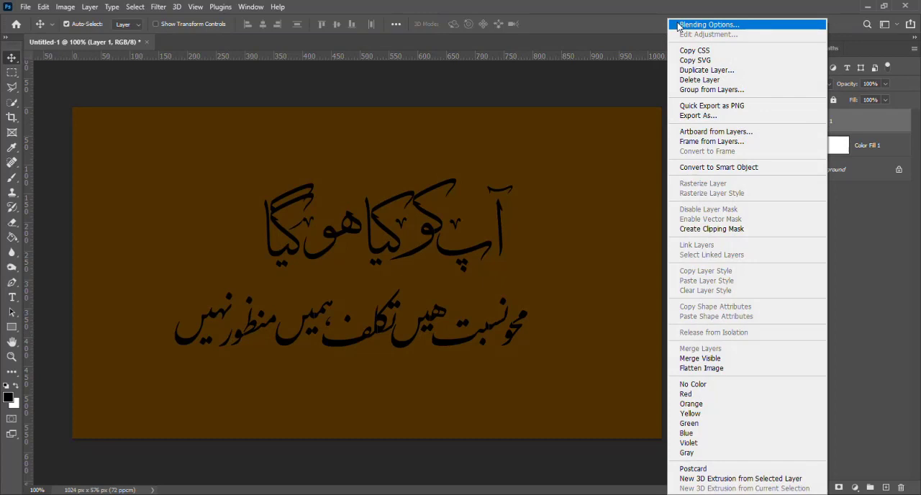
click(679, 25)
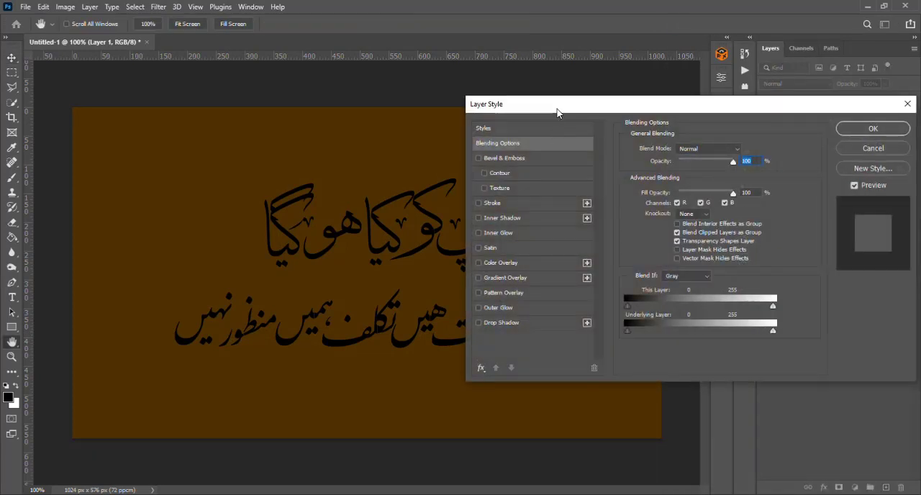
drag(558, 112, 647, 129)
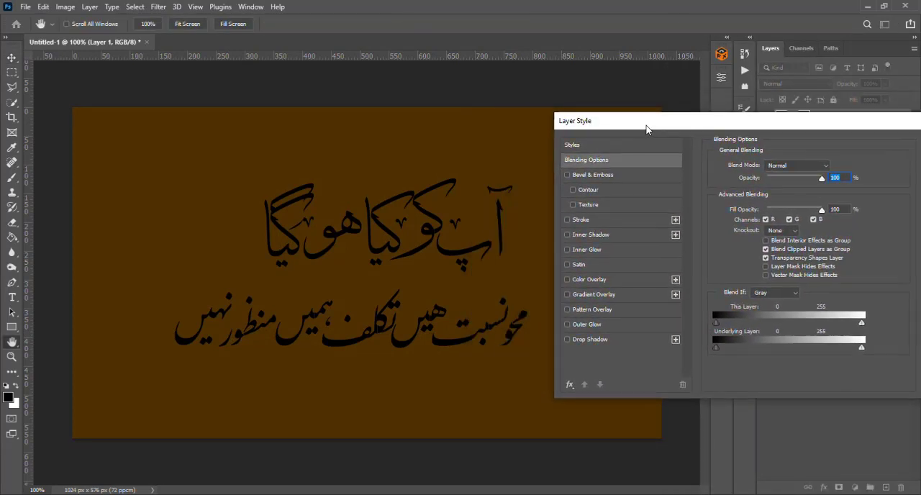
click(601, 176)
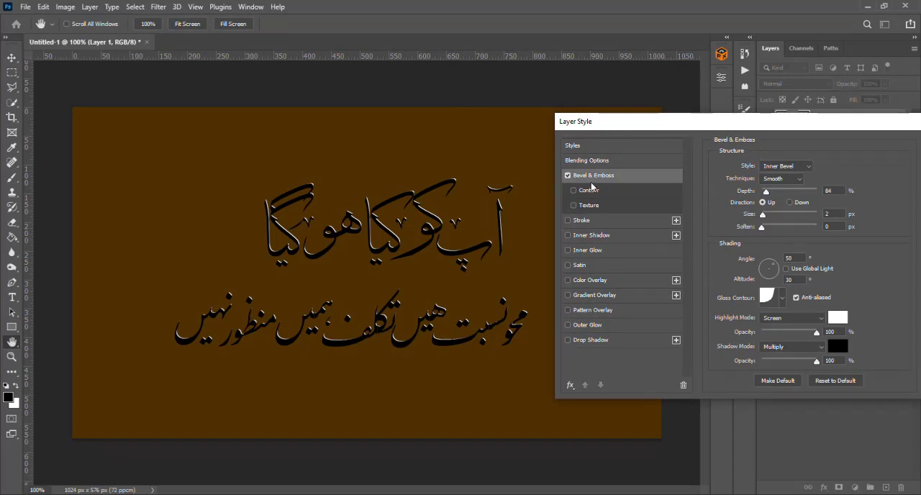
double_click(829, 191)
text(100)
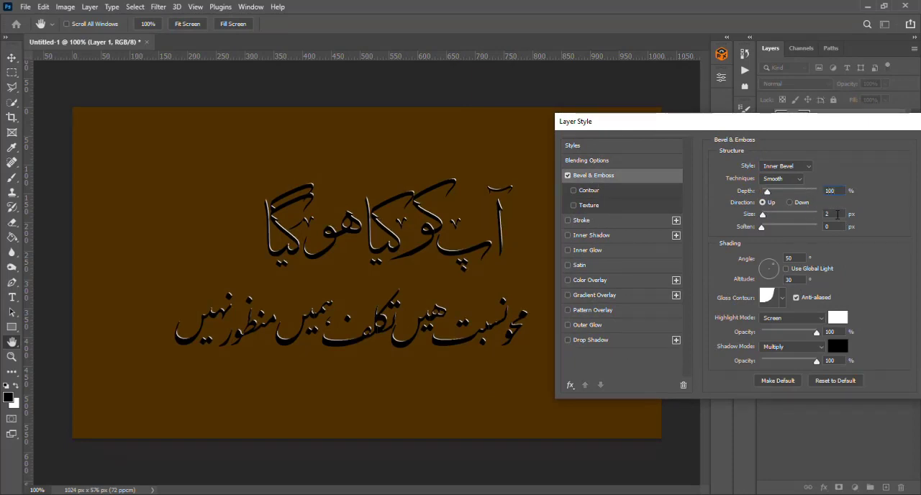
Add a Color Overlay to the calligraphy in golden tan d6a355.
click(591, 280)
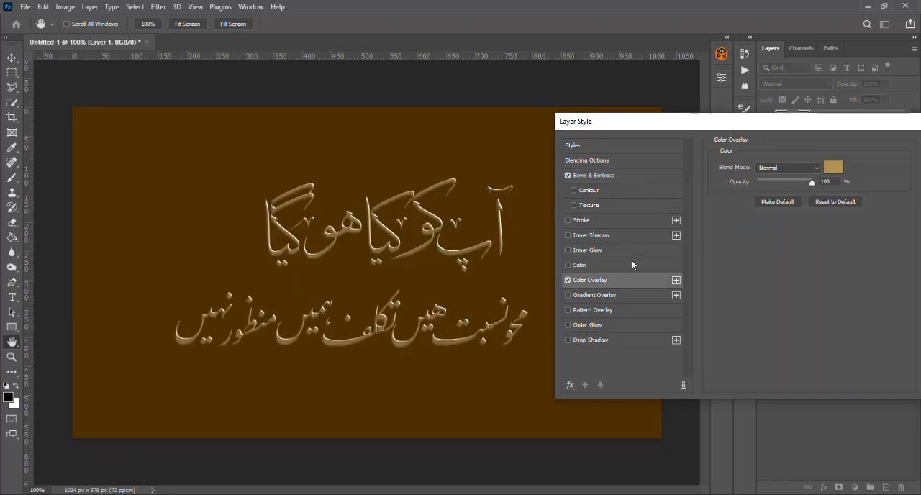
click(833, 167)
click(414, 152)
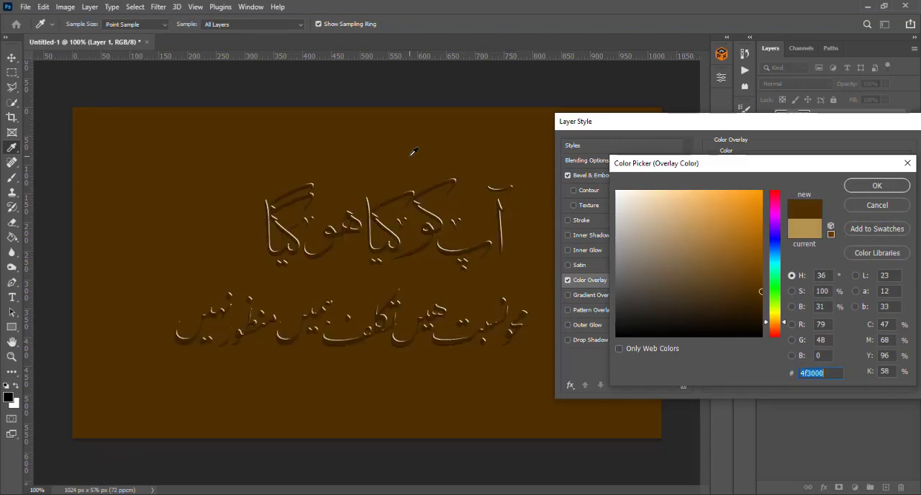
mouse_move(664, 205)
mouse_down()
mouse_move(726, 212)
mouse_move(704, 214)
mouse_up()
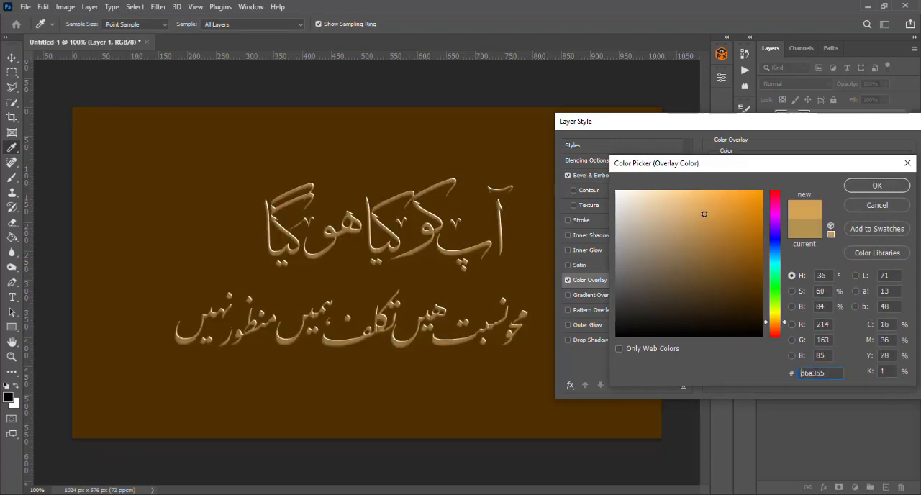
click(858, 189)
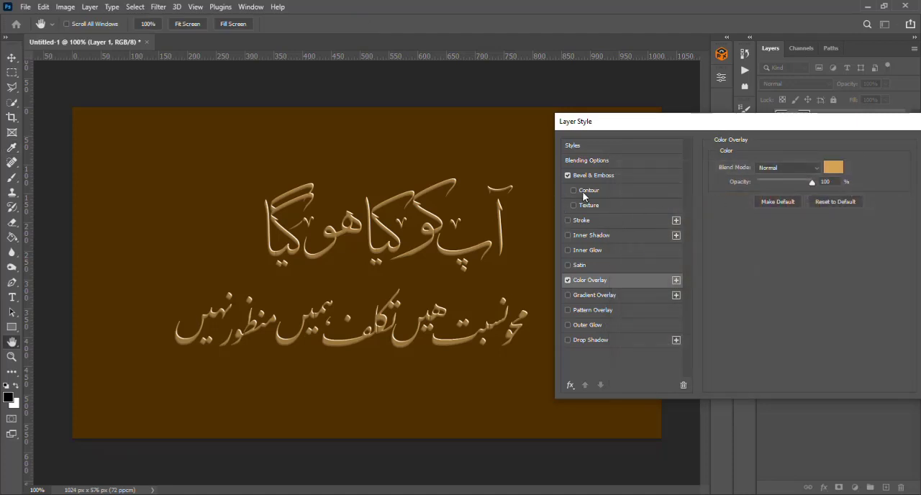
Add a Drop Shadow to the calligraphy with its angle set to 120°.
click(585, 343)
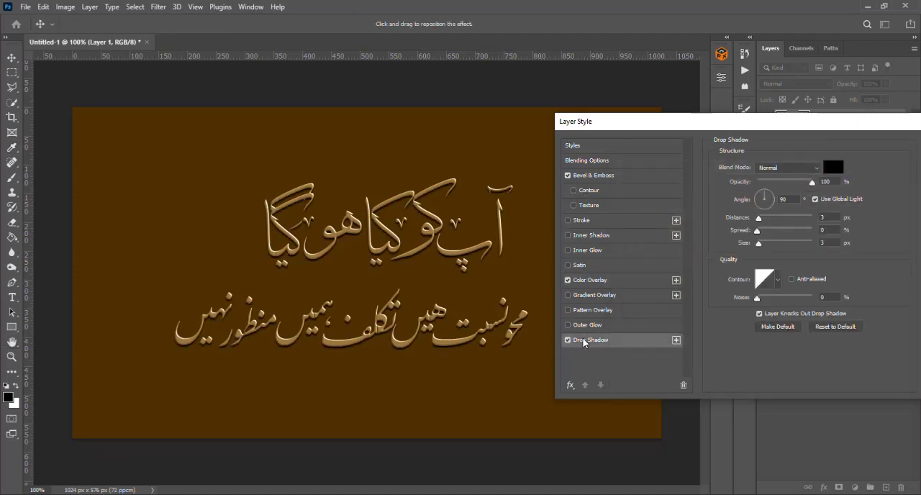
double_click(784, 198)
text(120)
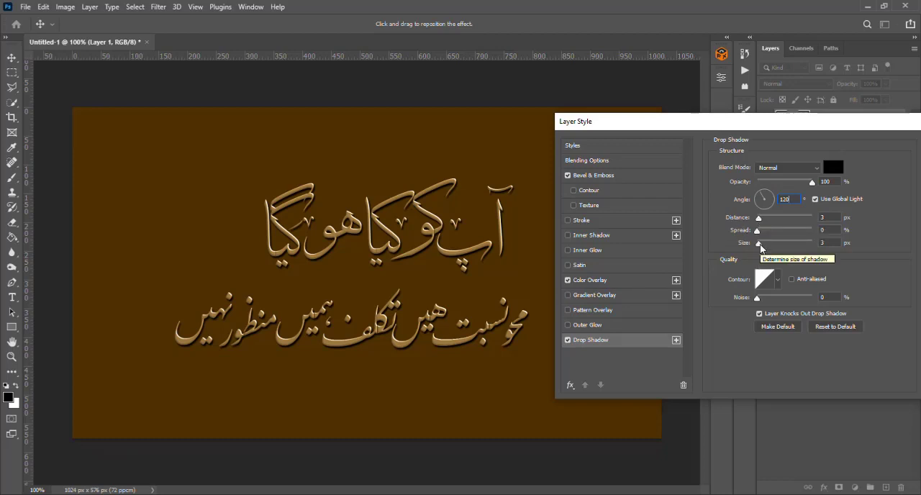
Try the linear gloss contour for the bevel, and set it to Cove - Deep.
click(595, 176)
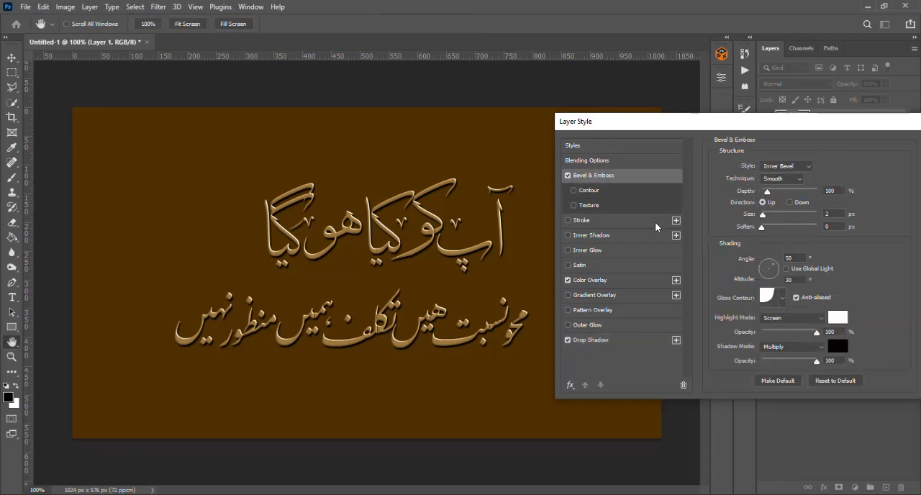
click(783, 298)
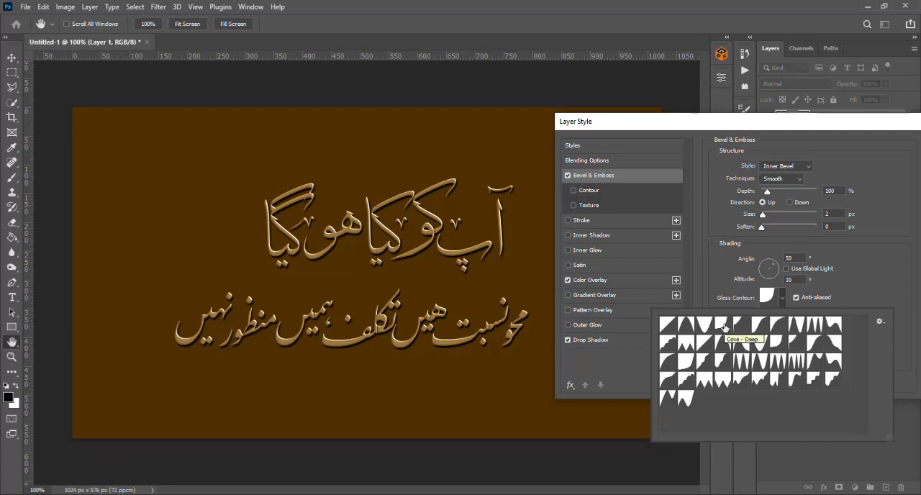
click(724, 326)
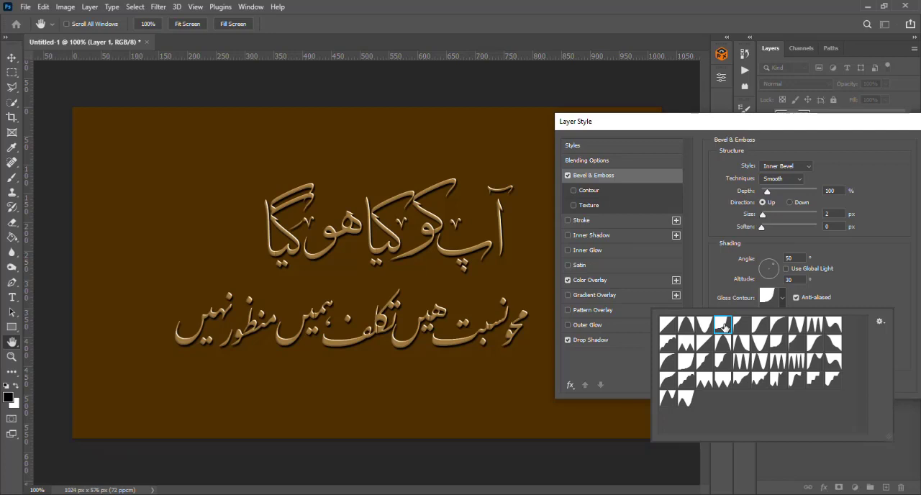
click(667, 328)
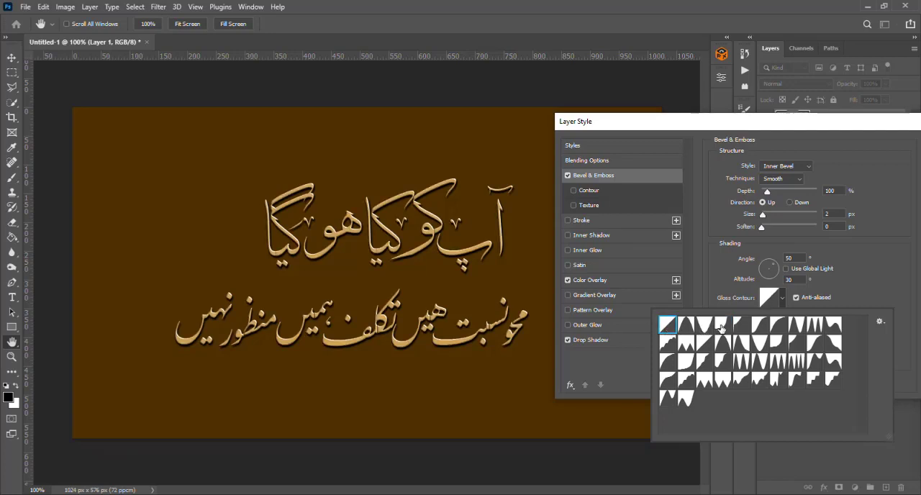
click(721, 327)
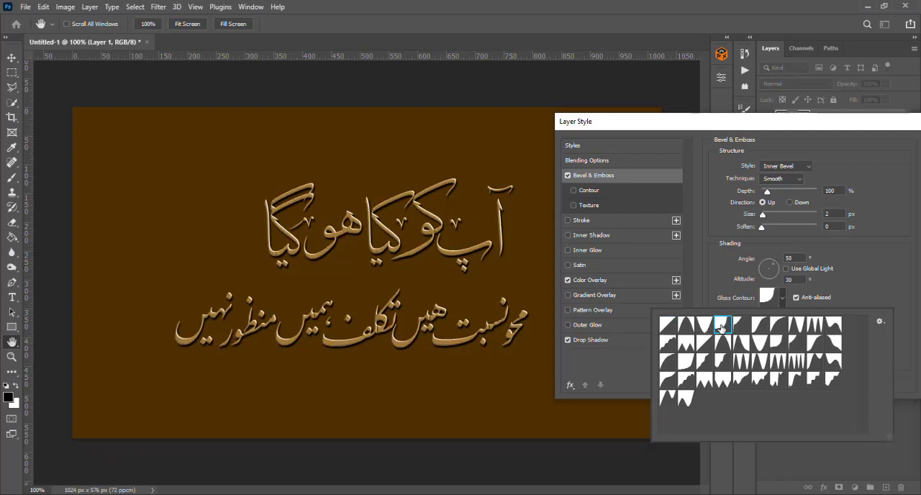
click(839, 256)
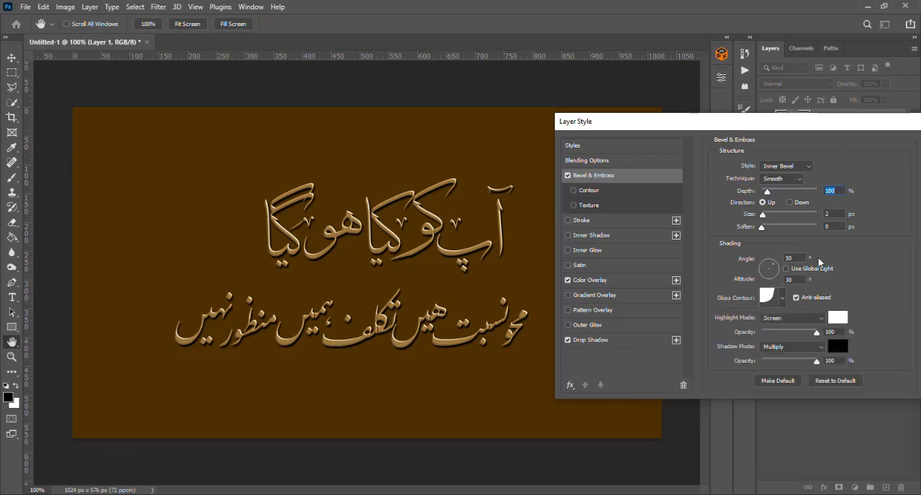
Compare the bevel shading with global light on and off, leaving it off.
click(786, 270)
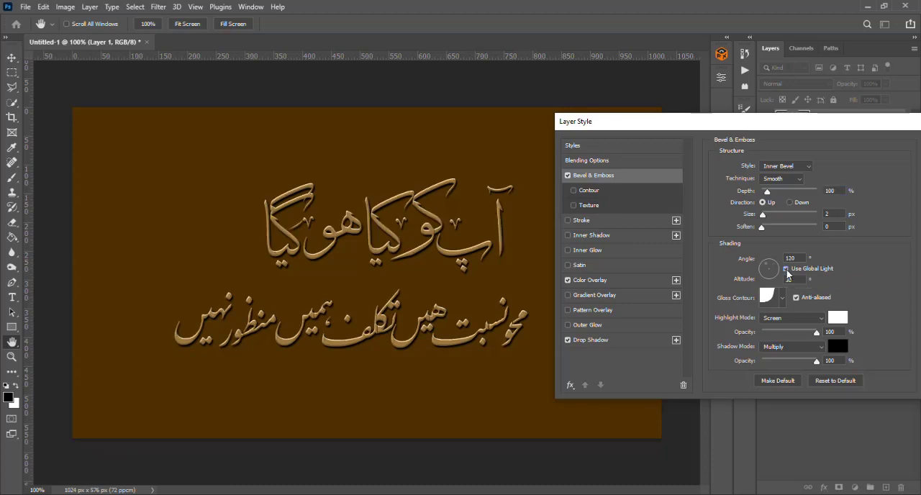
click(787, 270)
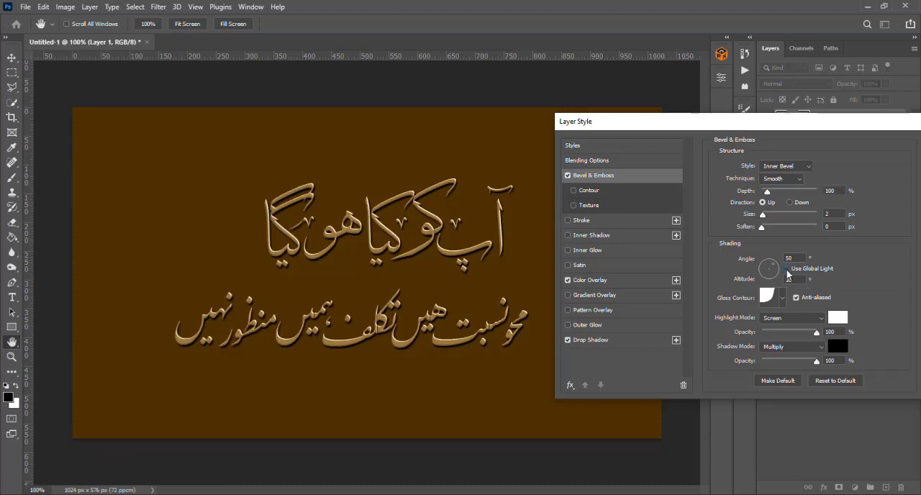
click(787, 270)
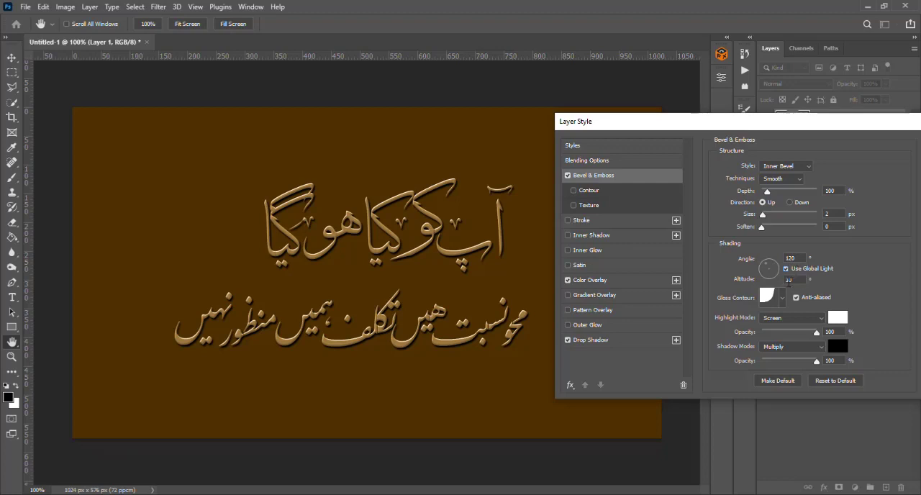
click(786, 269)
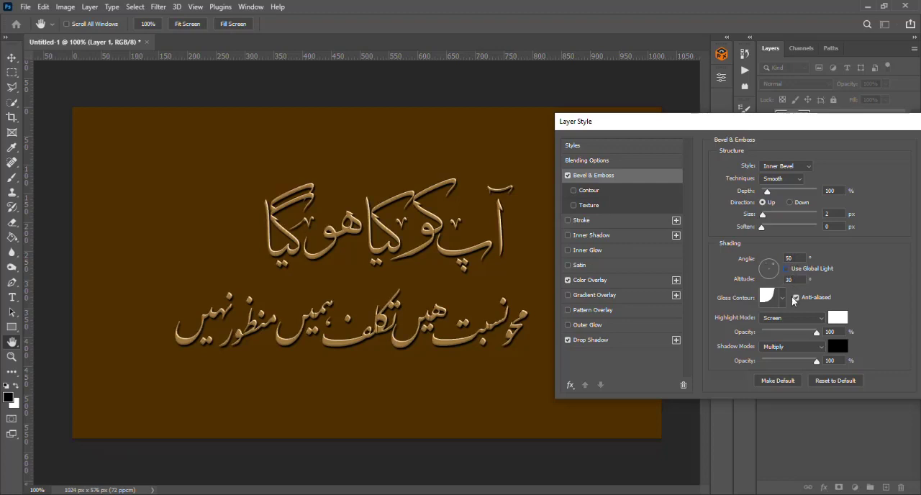
Add an Inner Shadow to the calligraphy in Multiply mode with the light golden colour fdcf77.
click(592, 236)
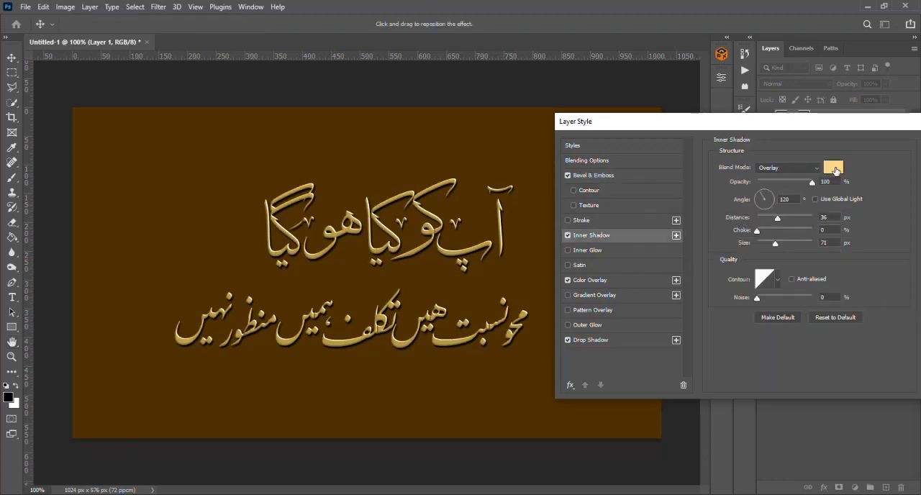
click(769, 169)
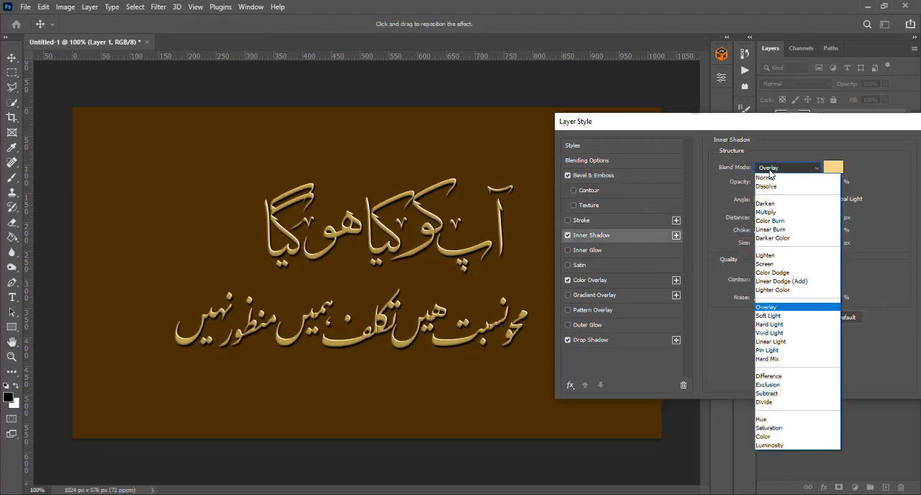
click(767, 211)
click(833, 168)
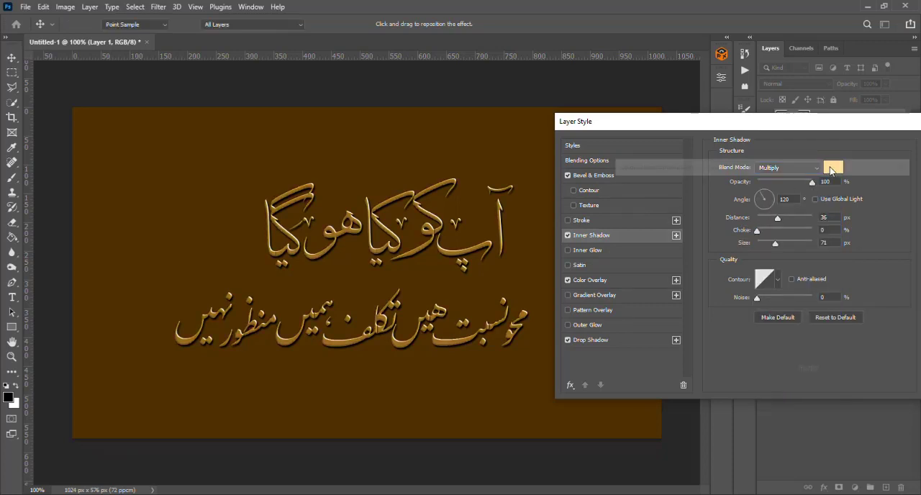
text(8f5e00)
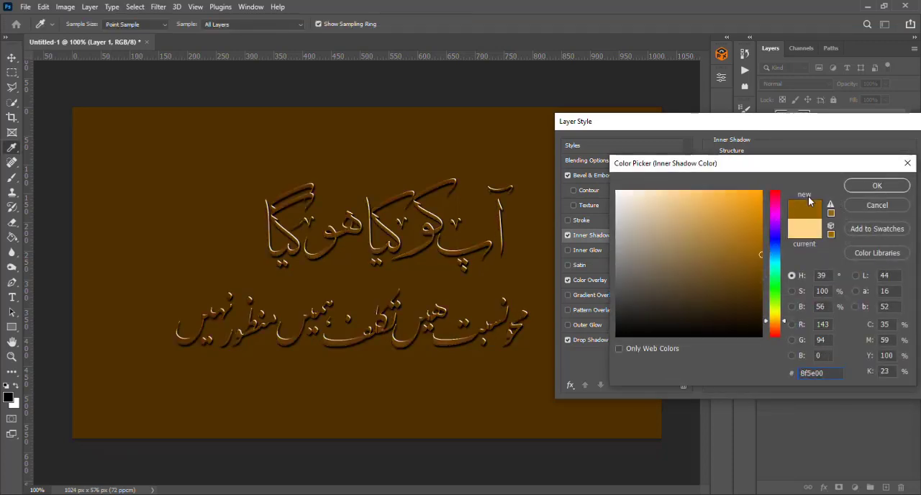
mouse_move(734, 214)
mouse_down()
mouse_move(771, 187)
mouse_move(696, 208)
mouse_move(693, 191)
mouse_up()
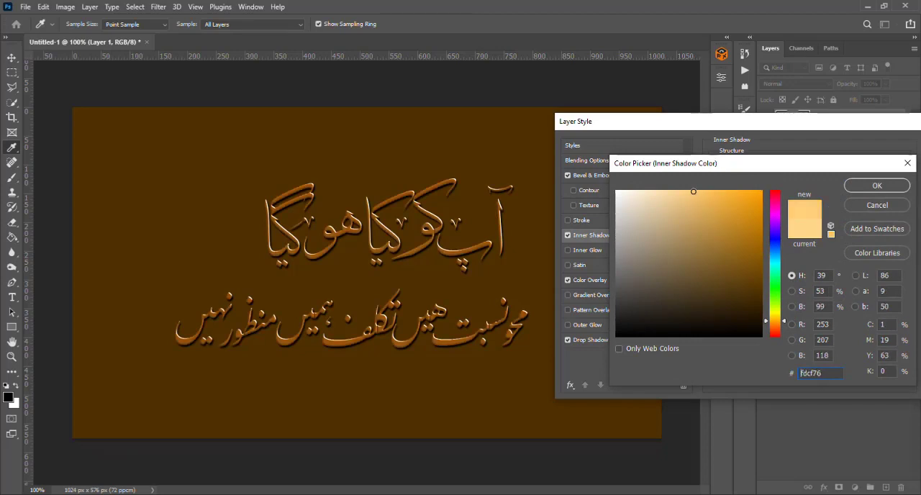
click(860, 186)
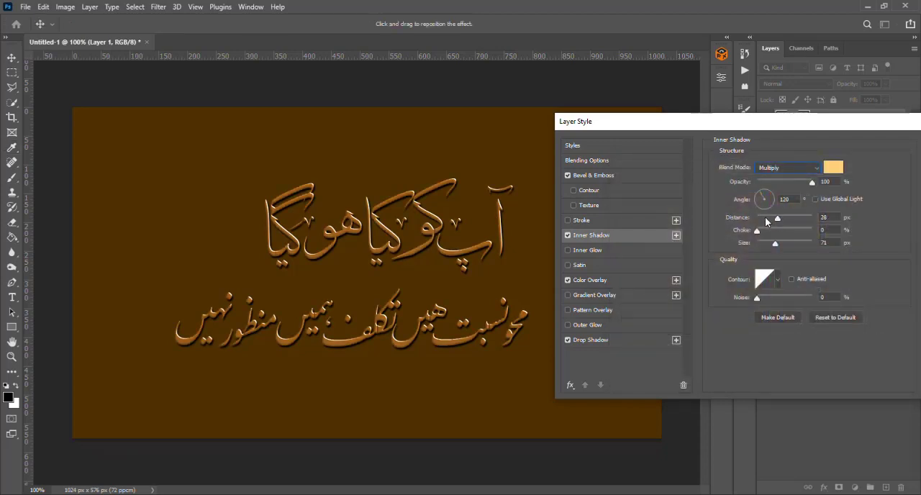
Set the inner shadow's distance to 0 px and size to 5 px, and compare the lettering with and without it.
drag(776, 244, 748, 243)
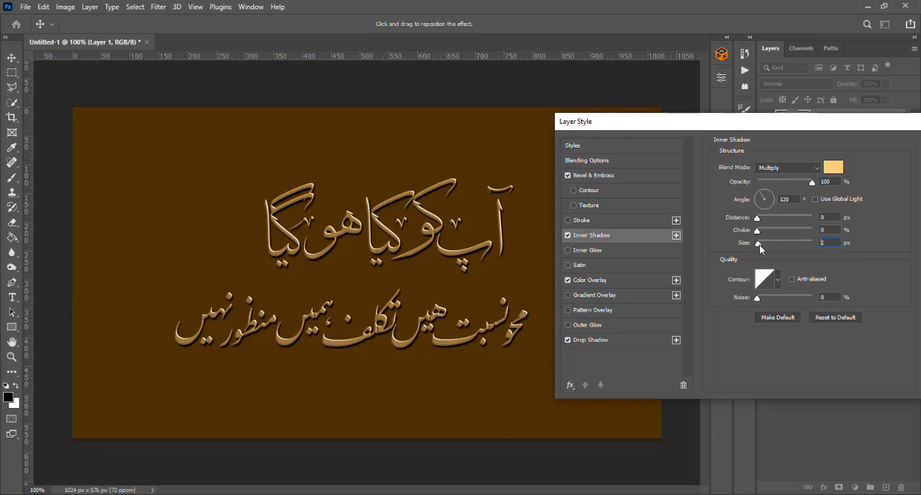
text(4)
click(568, 236)
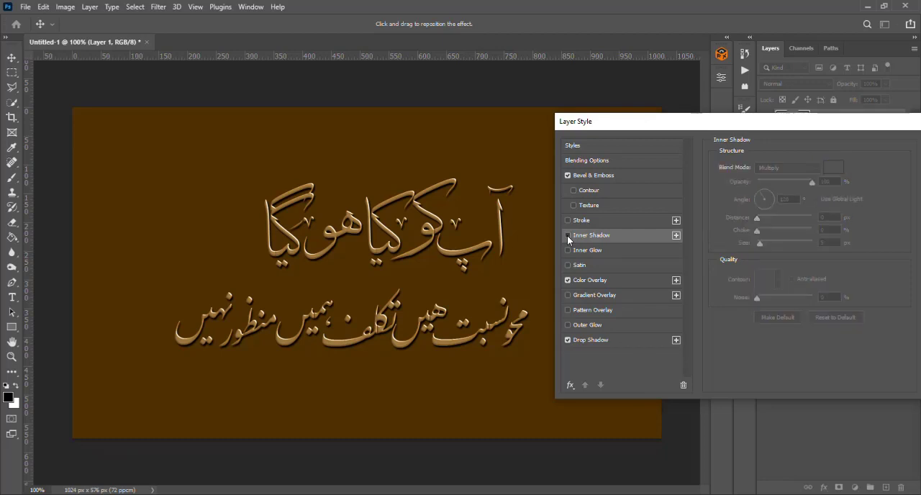
click(568, 236)
Recolour the inner shadow to dark brown 744c00.
click(833, 170)
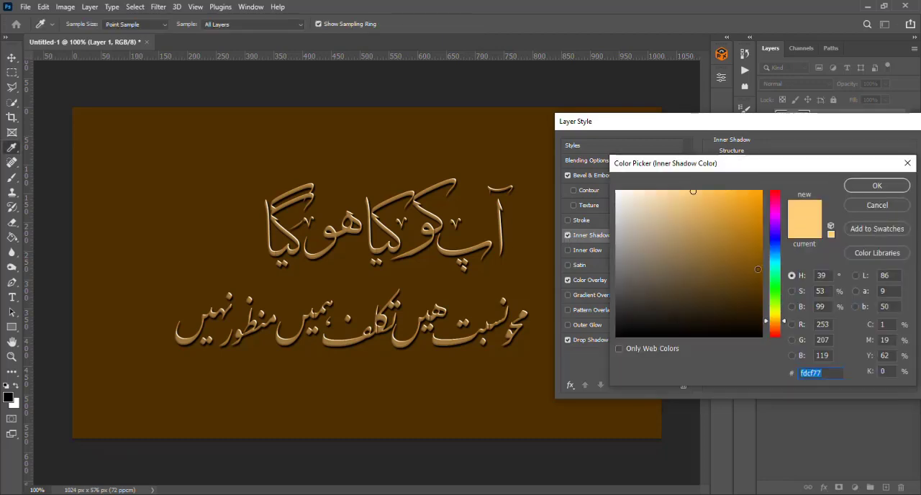
drag(759, 269, 765, 336)
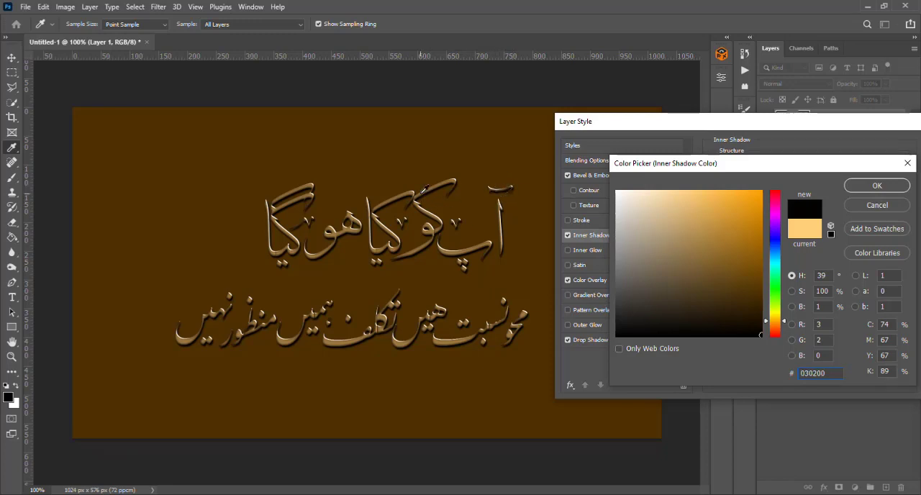
drag(720, 288, 762, 292)
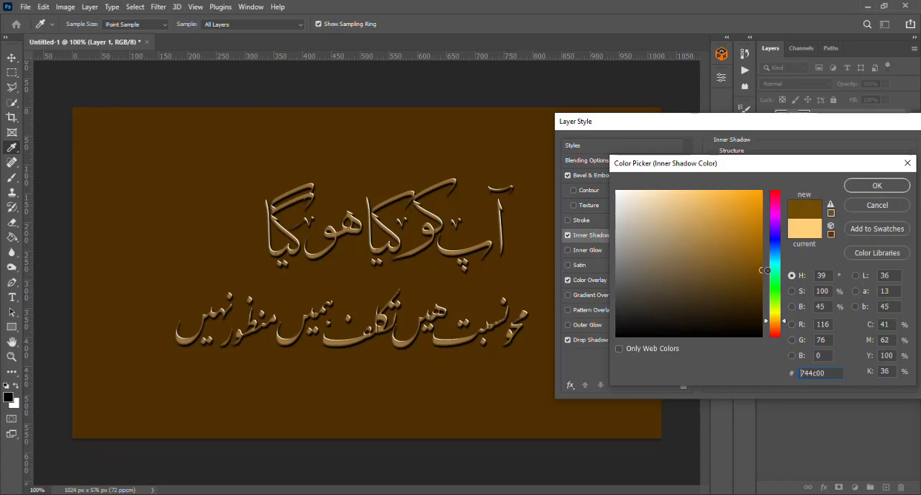
click(877, 185)
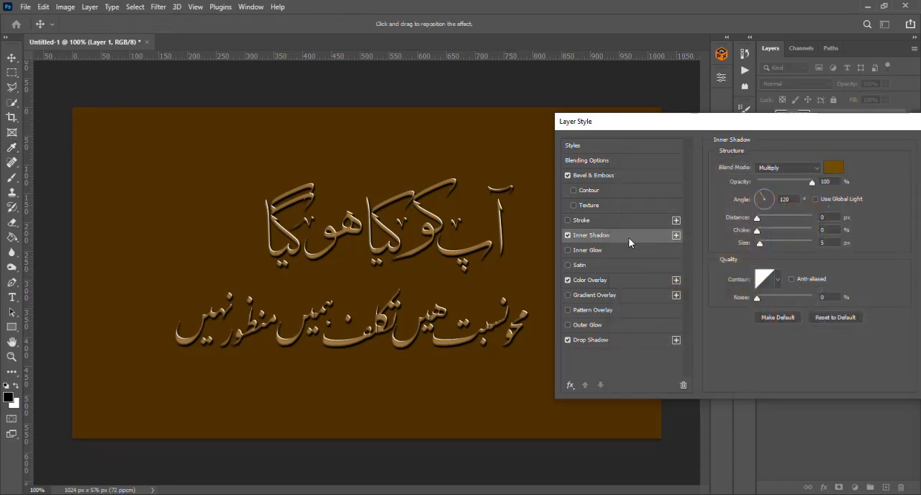
Add an Inner Glow to the calligraphy in orange ff9b00 and slightly adjust its size.
click(584, 252)
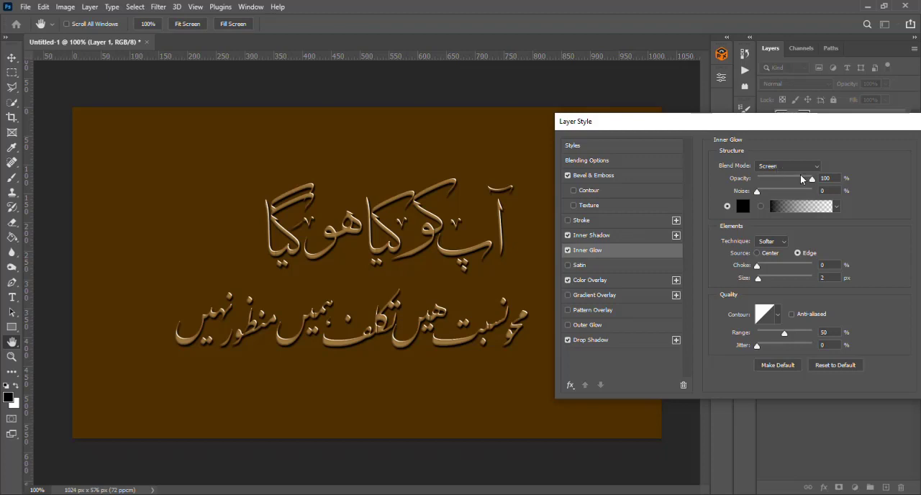
click(743, 206)
text(ff5f5f)
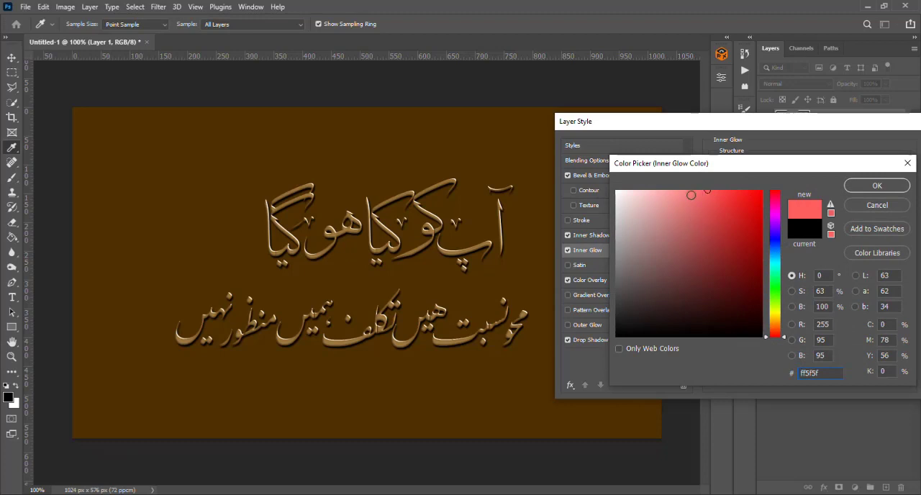
drag(708, 213, 769, 190)
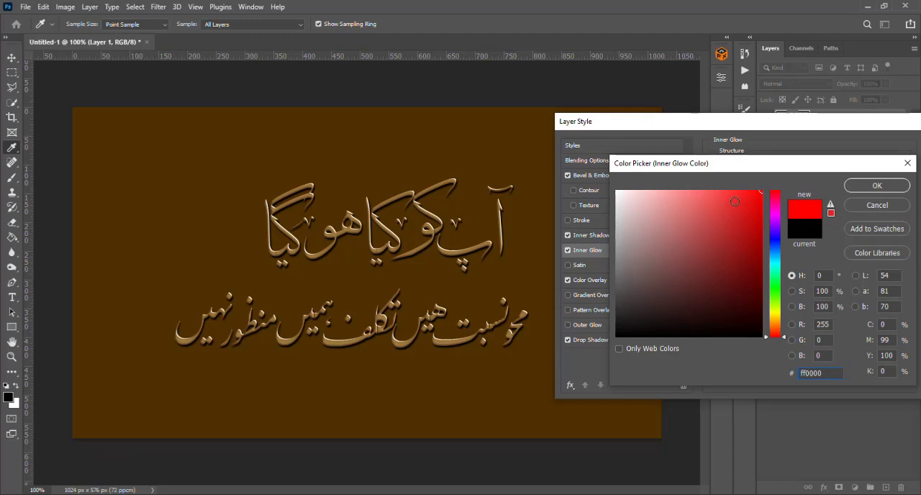
click(400, 173)
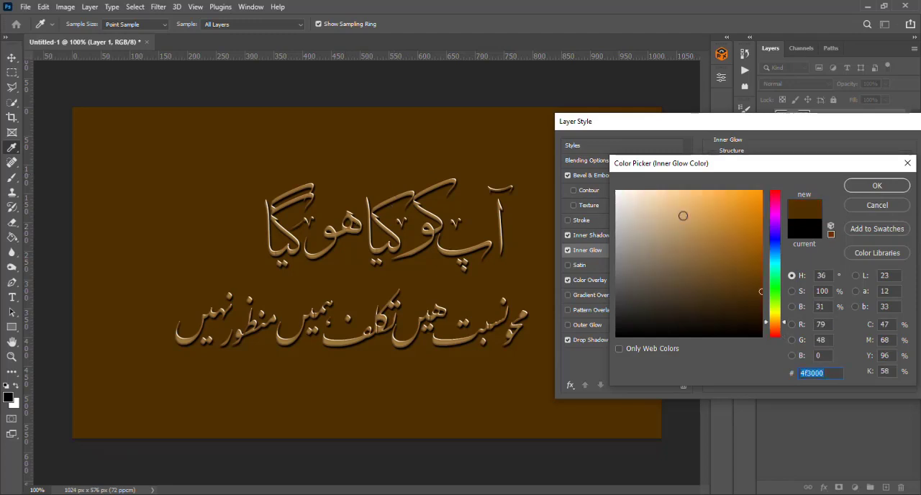
click(761, 192)
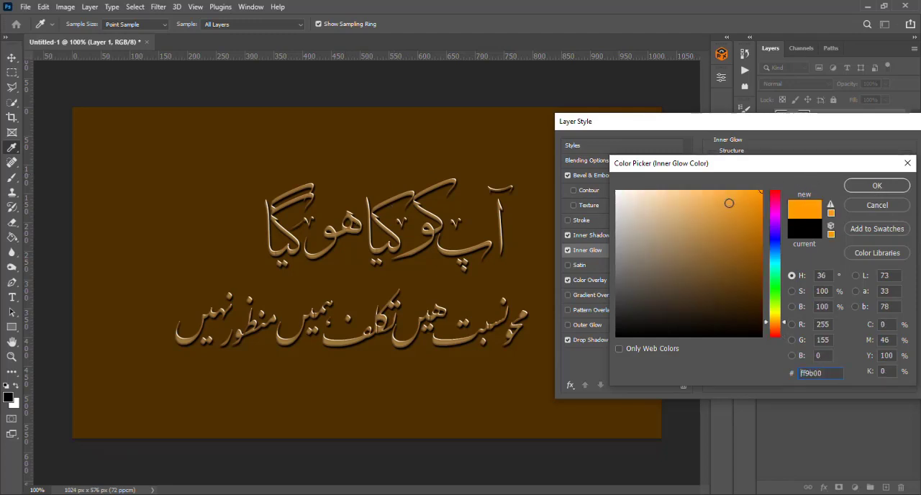
click(854, 189)
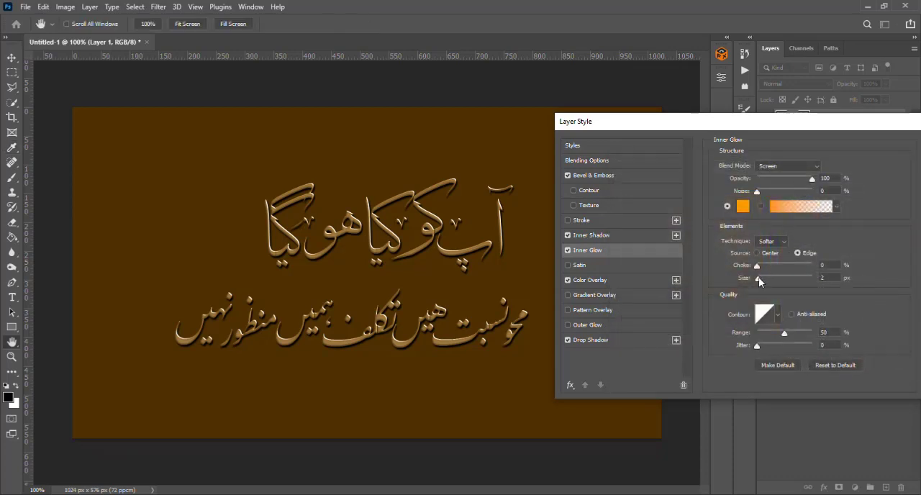
mouse_move(759, 278)
mouse_down()
mouse_move(785, 282)
mouse_move(760, 280)
mouse_up()
Try a Satin effect on the calligraphy in near-black 070500.
click(580, 266)
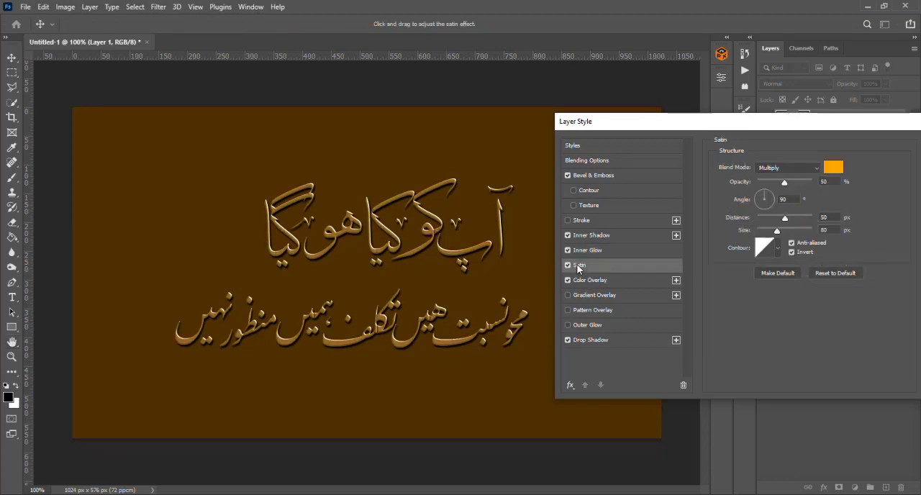
click(833, 167)
click(762, 333)
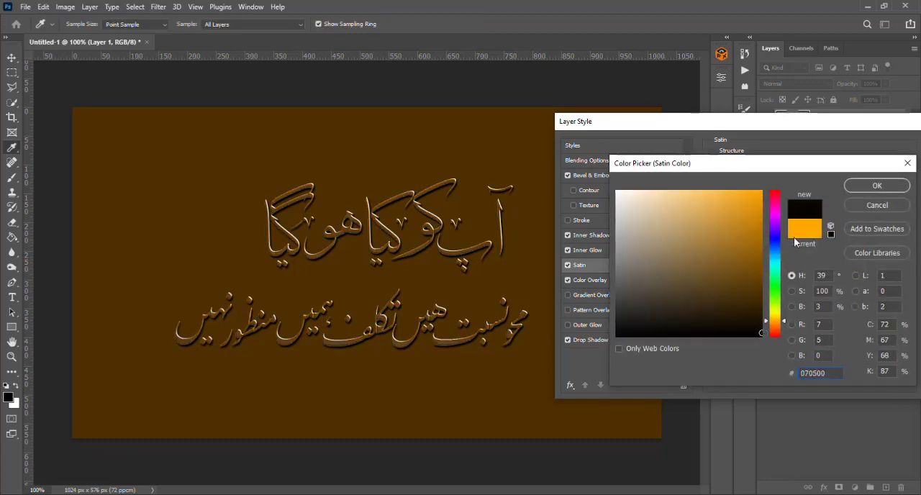
click(878, 185)
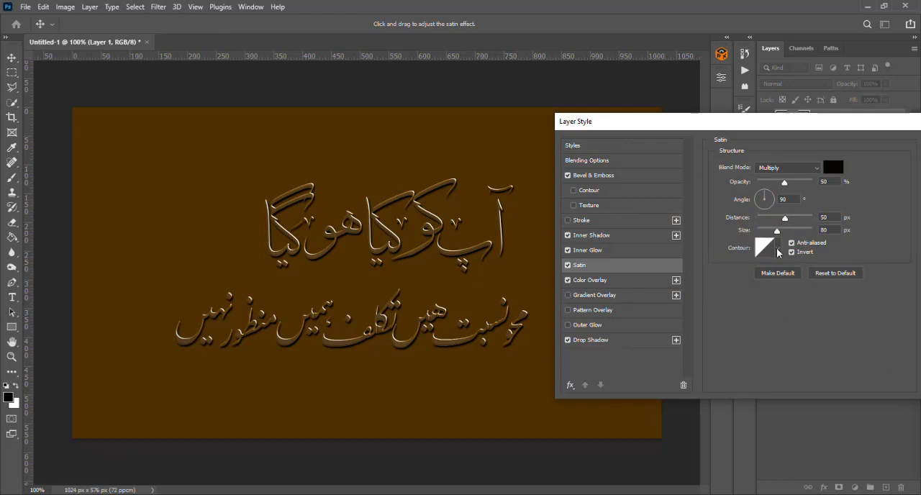
Try the Cone - Inverted contour with 64% opacity for the satin, and turn the Satin effect off.
click(778, 248)
click(680, 278)
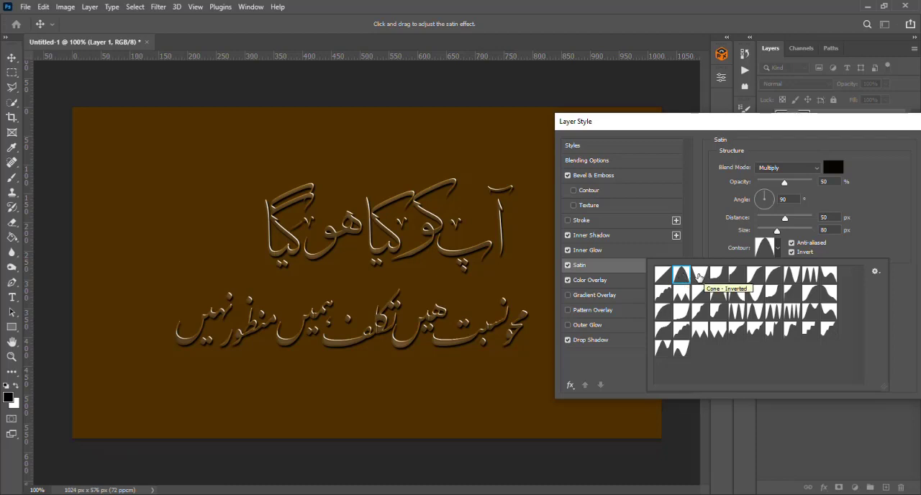
click(699, 276)
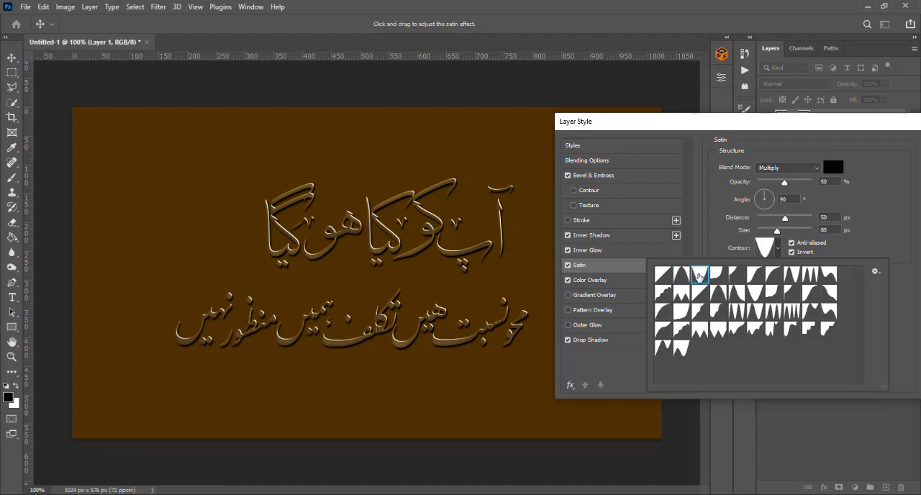
click(785, 185)
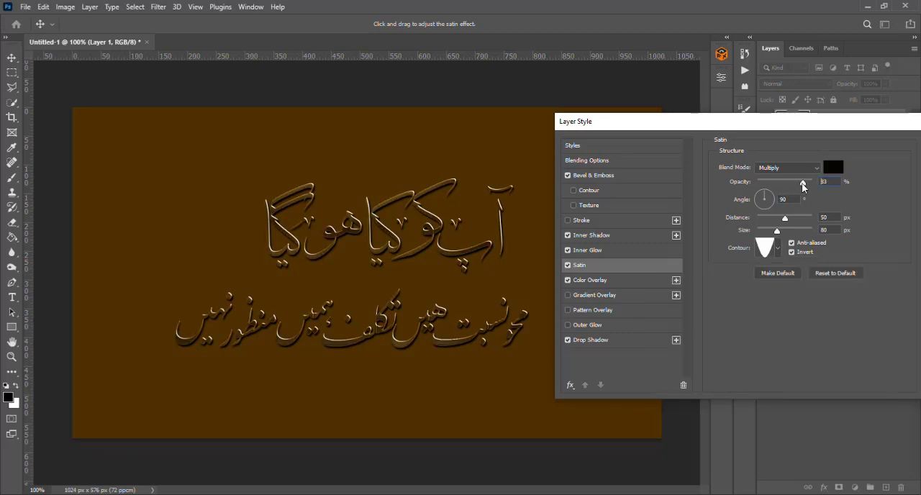
mouse_move(784, 185)
mouse_down()
mouse_move(777, 188)
mouse_move(792, 184)
mouse_up()
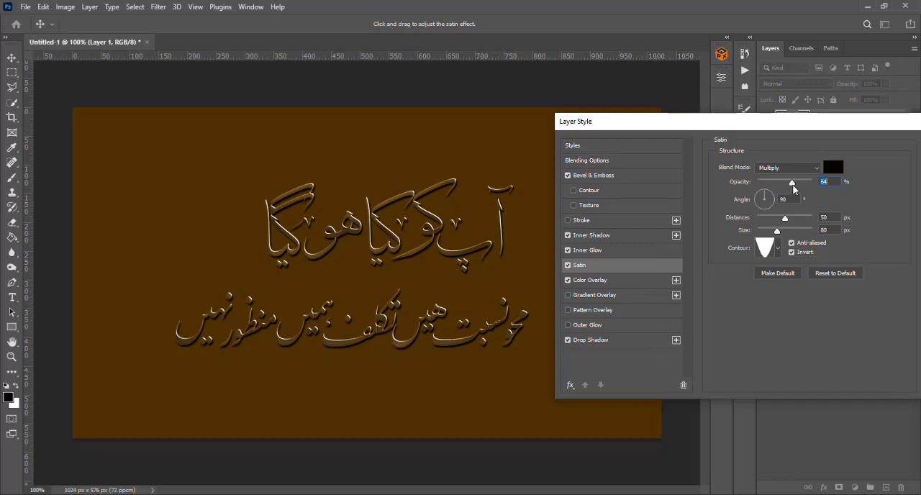
click(568, 266)
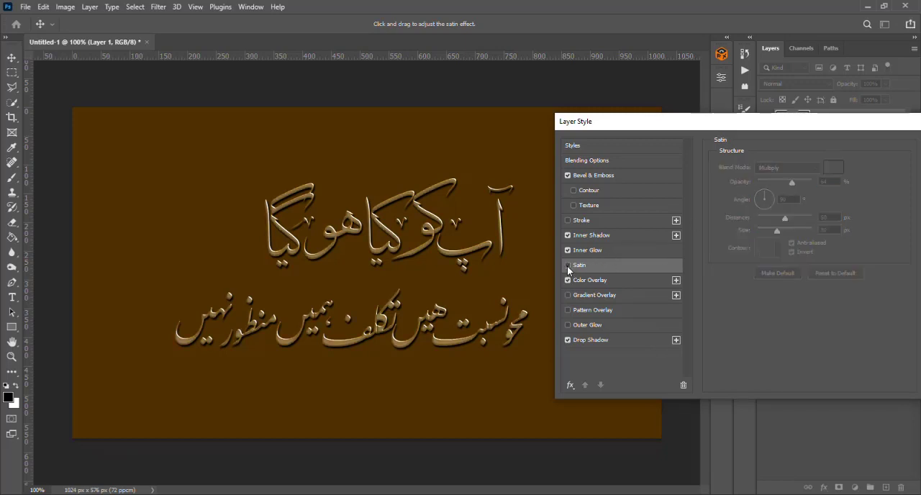
Try the Ring contour on the bevel with its range set to 56%.
click(590, 175)
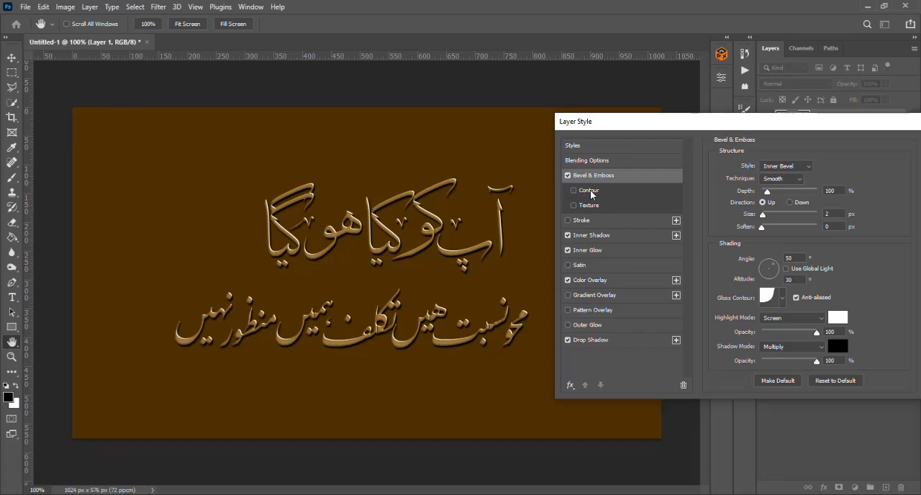
click(590, 190)
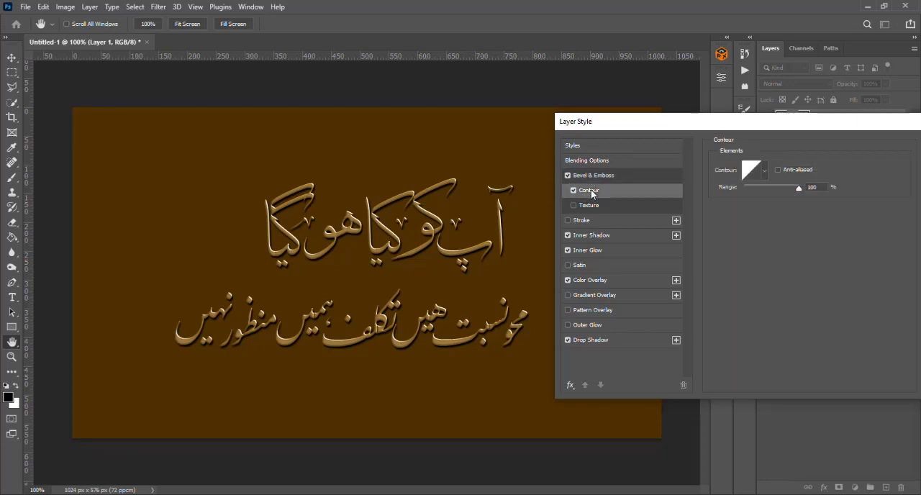
click(764, 172)
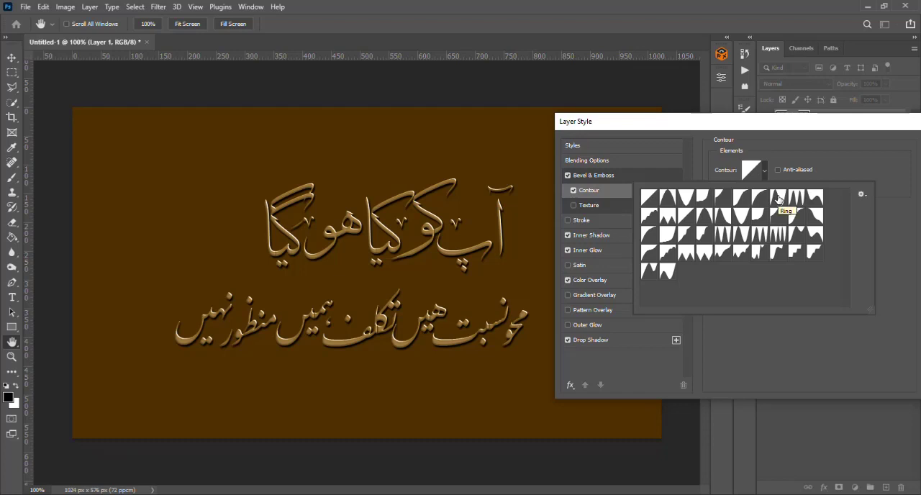
click(778, 199)
click(794, 146)
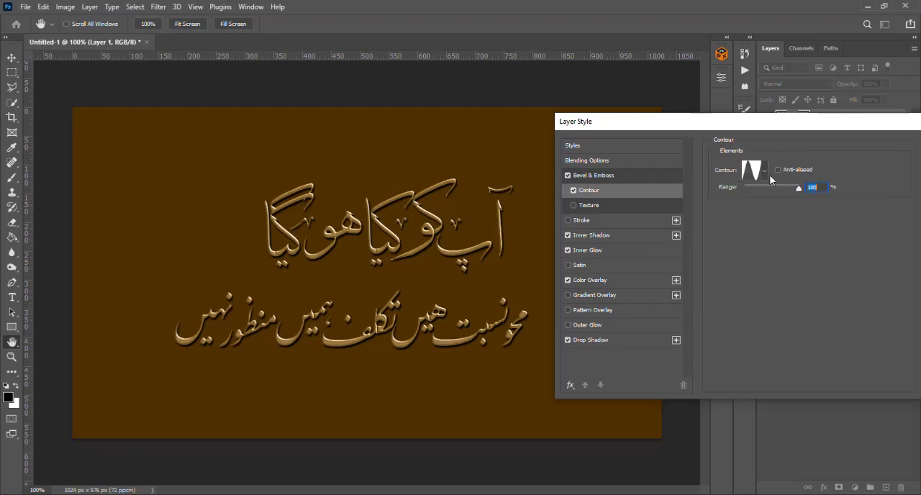
drag(797, 189, 775, 190)
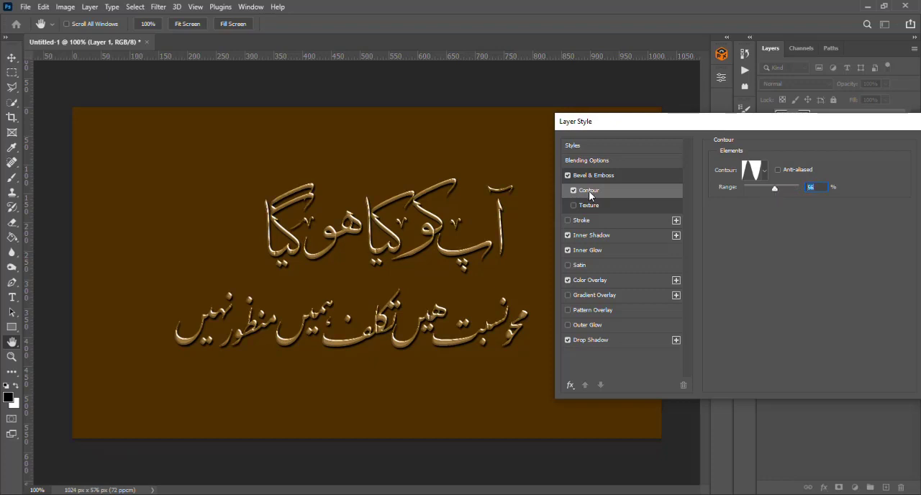
Set the bevel's soften to 1 px and compare it with its contour on and off, leaving the contour off.
click(597, 176)
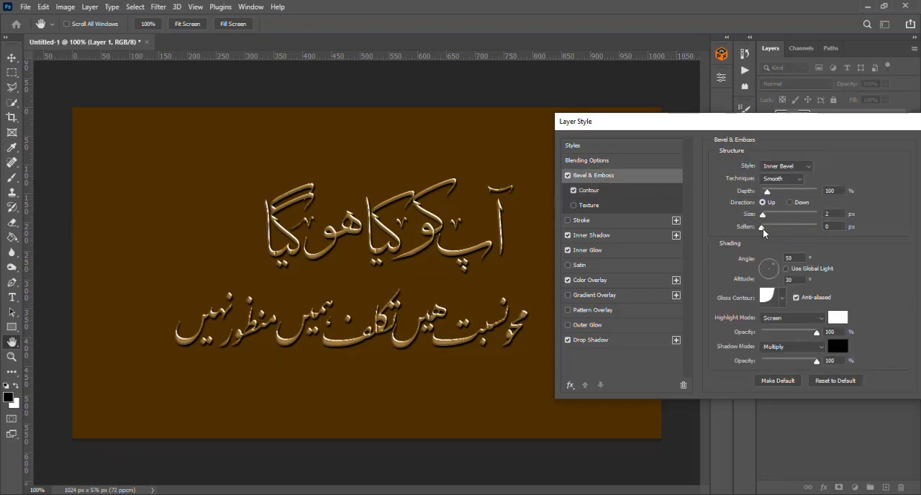
drag(762, 228, 760, 229)
click(574, 191)
drag(643, 122, 579, 137)
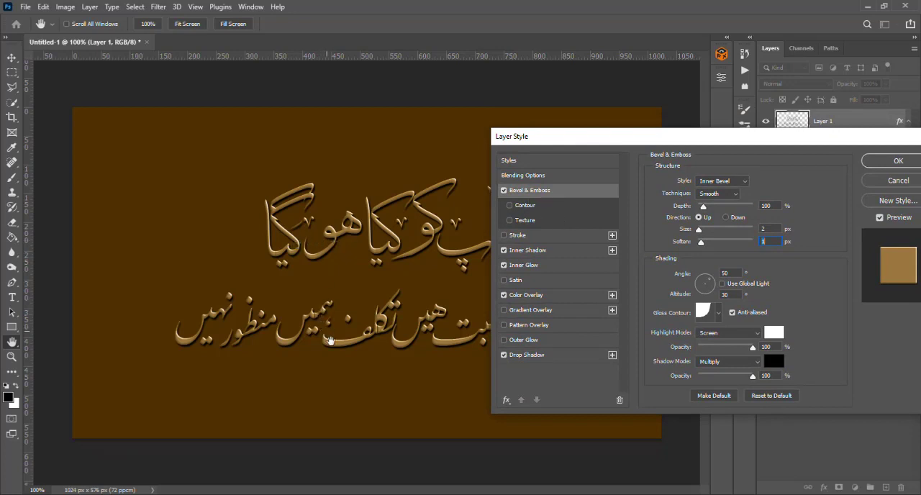
click(527, 205)
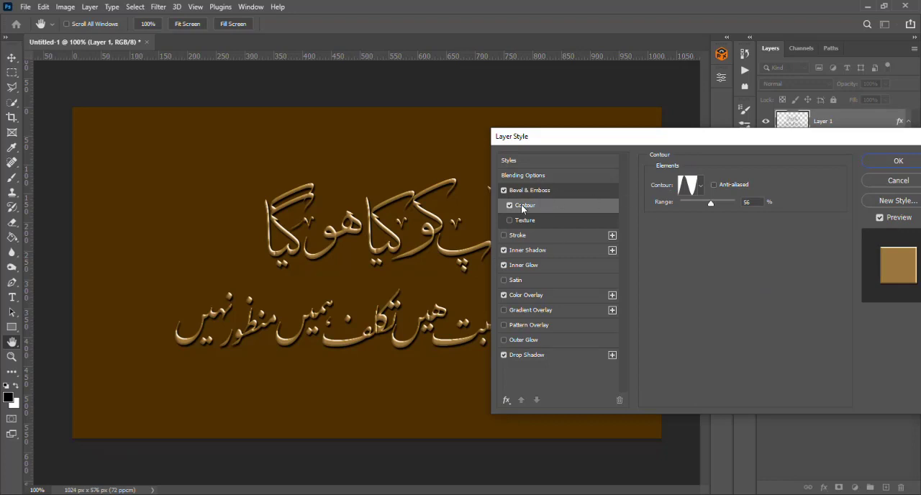
click(509, 205)
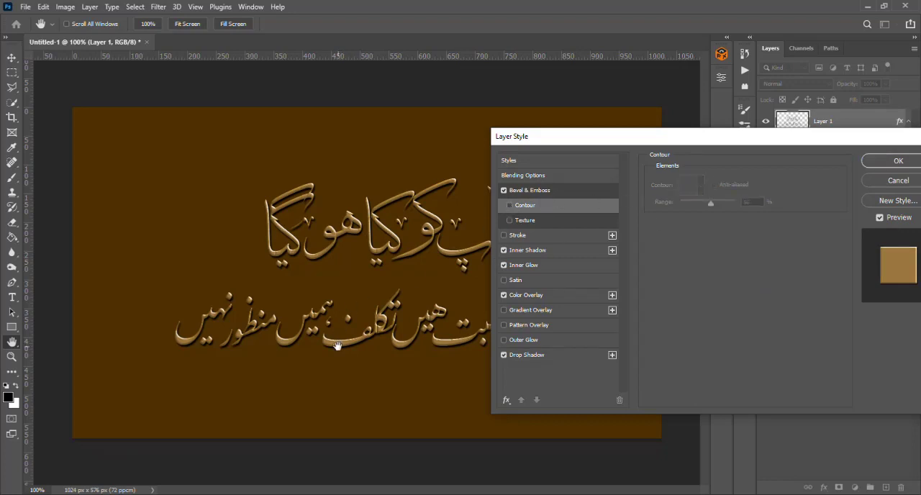
Set the Bevel & Emboss size to 6 px.
click(532, 189)
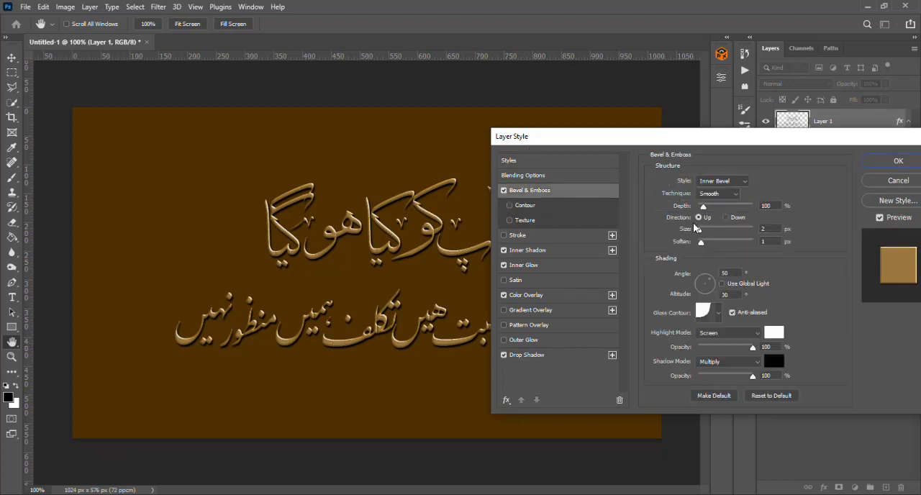
drag(699, 231, 702, 231)
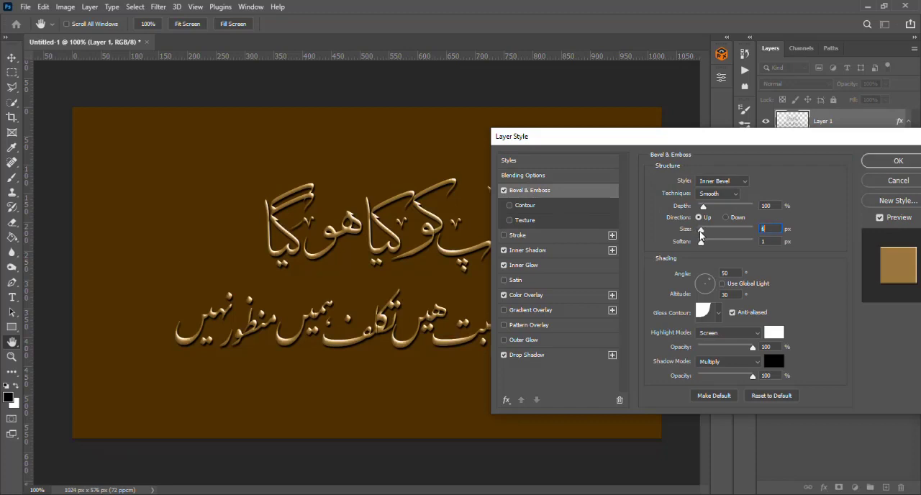
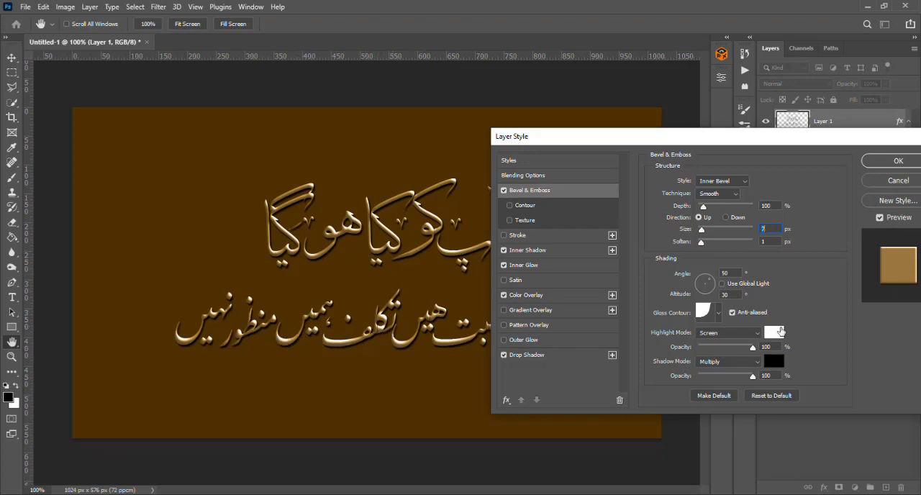
Set the Bevel & Emboss highlight colour to bright orange ff9b00.
click(777, 333)
click(453, 363)
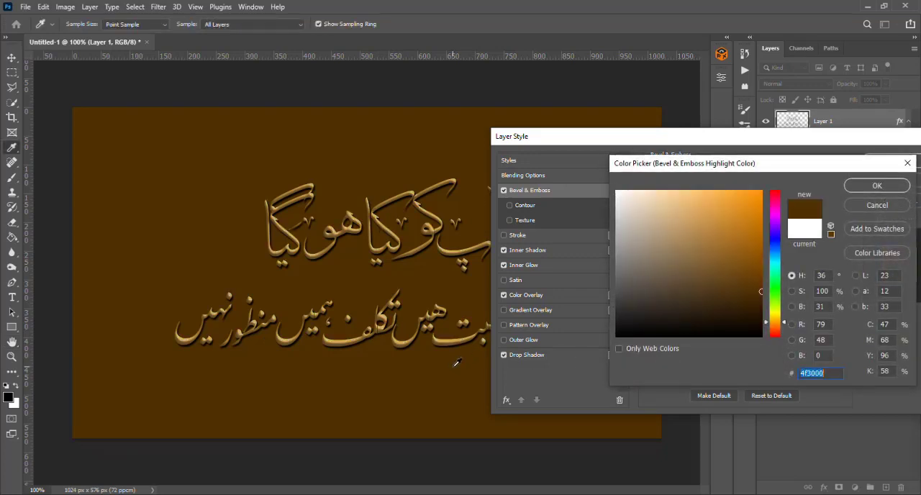
mouse_move(718, 206)
mouse_down()
mouse_move(735, 178)
mouse_move(779, 177)
mouse_up()
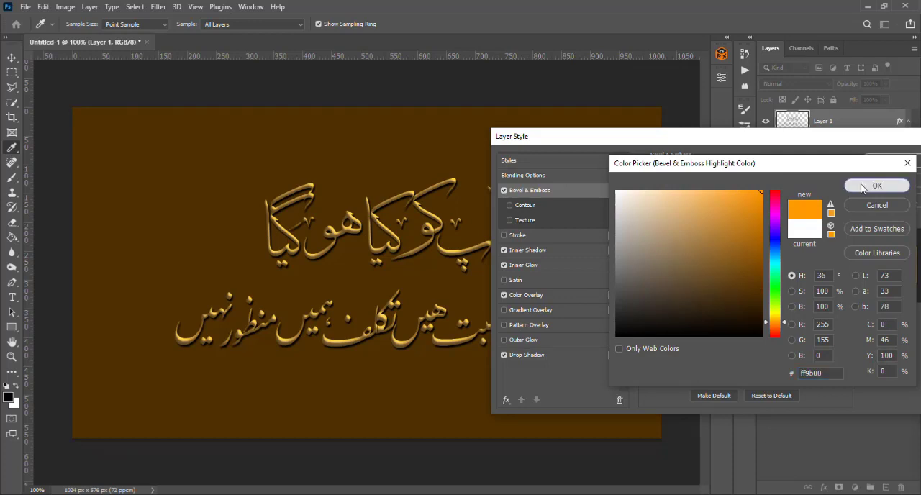
click(876, 185)
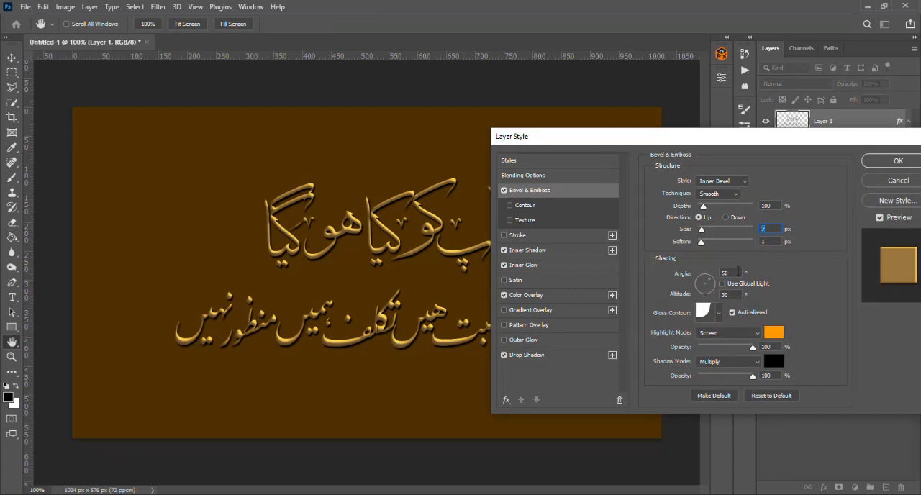
Set the Bevel & Emboss size to 6 px and apply the layer style.
key(Down)
key(Down)
click(879, 165)
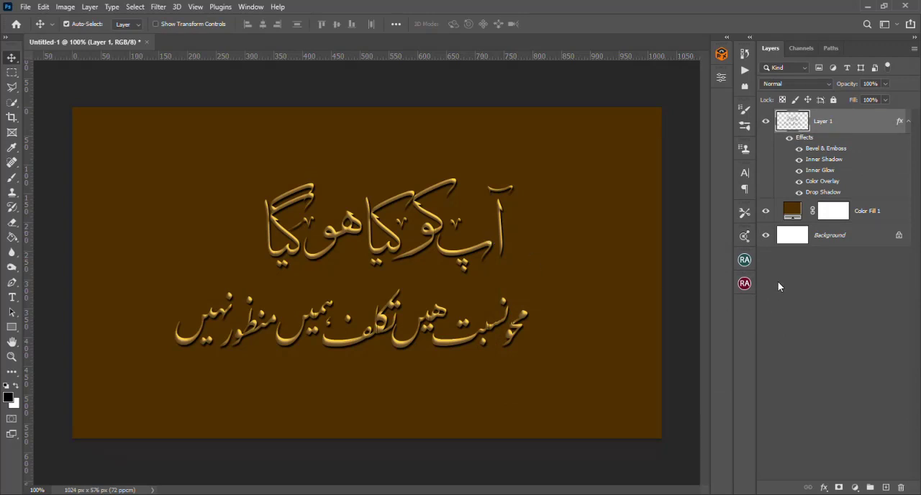
Load the lettering of Layer 1 as a selection and add a Brightness/Contrast adjustment layer masked to it.
ctrl+click(797, 126)
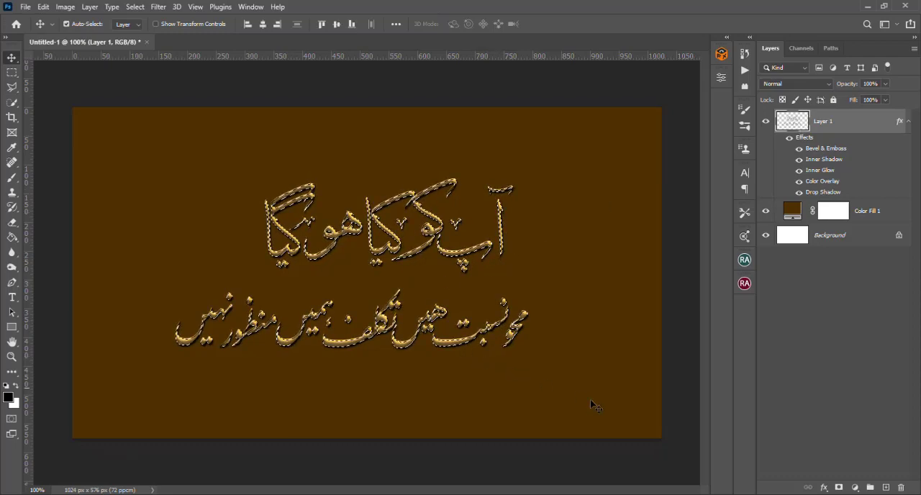
click(856, 487)
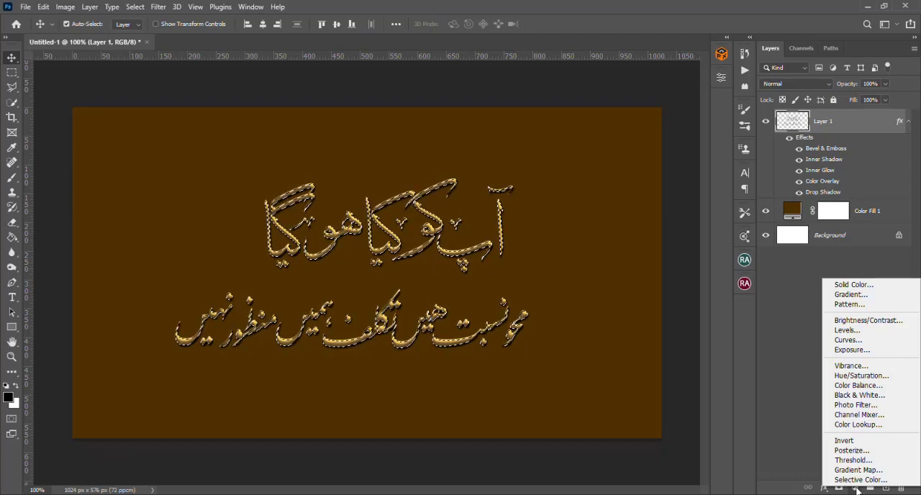
click(853, 321)
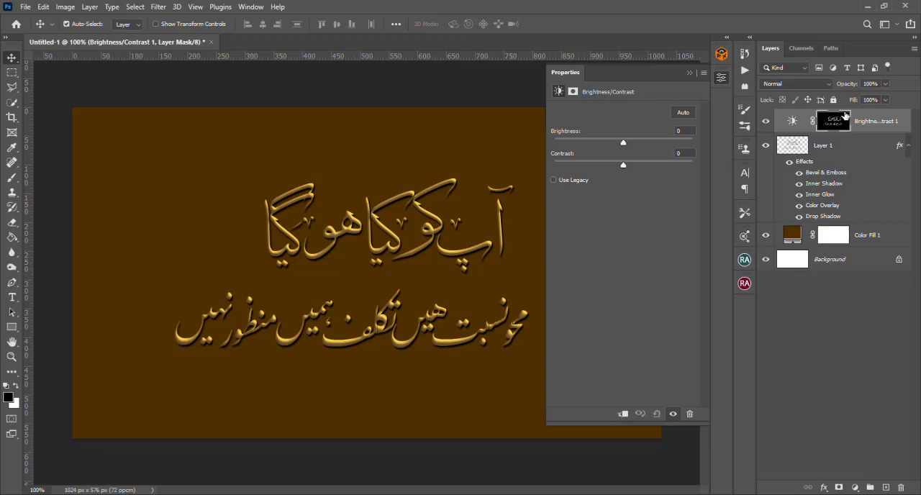
Use legacy mode with contrast 15 and brightness 9 for the adjustment, and compare the lettering with and without it.
click(554, 181)
drag(622, 165, 641, 176)
mouse_move(623, 142)
mouse_down()
mouse_move(643, 145)
mouse_move(616, 147)
mouse_move(629, 150)
mouse_up()
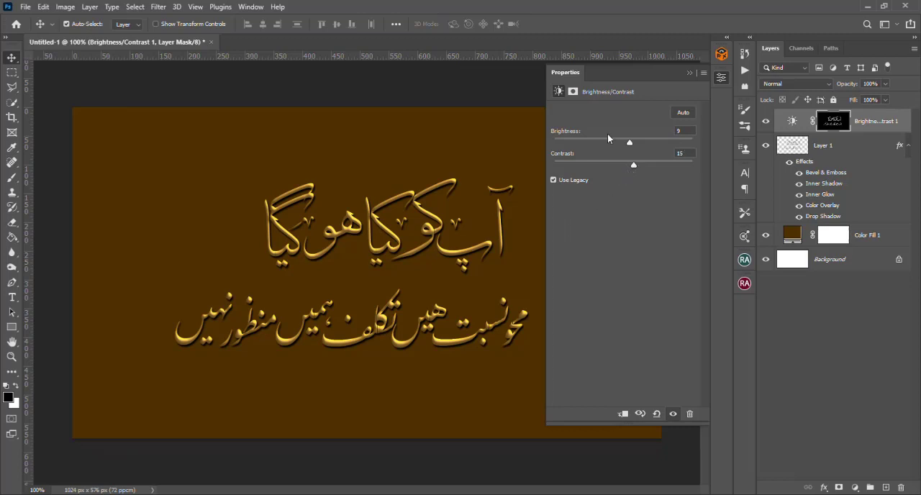
click(688, 73)
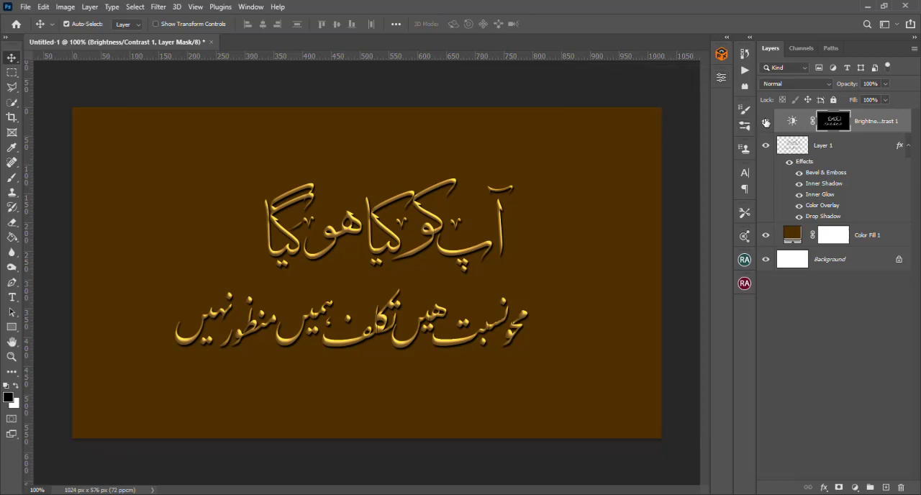
click(765, 122)
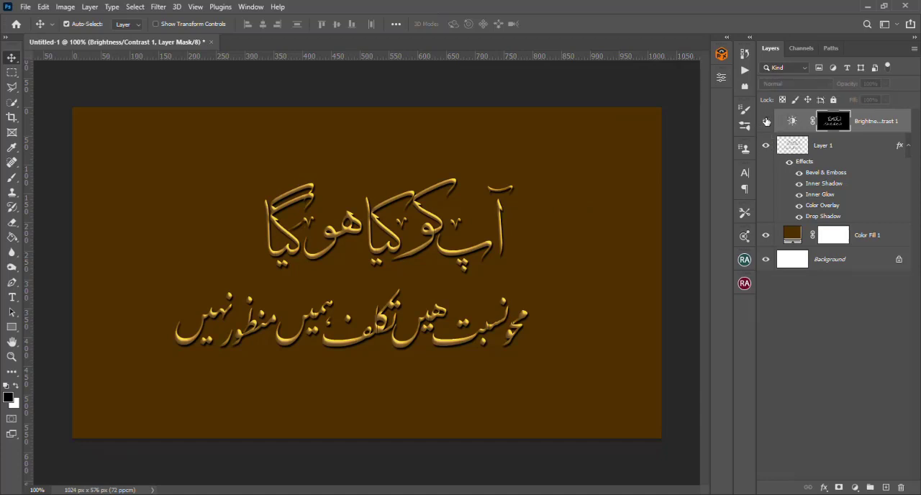
click(765, 121)
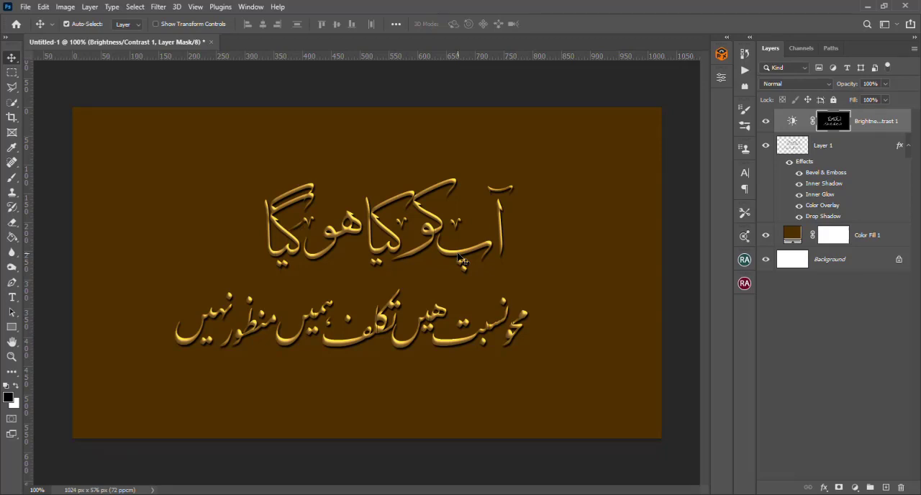
Place $R5Q2DAZ.jpg from the Texture folder below the Brightness/Contrast layer and clip it to the lettering layer.
key(alt+Tab)
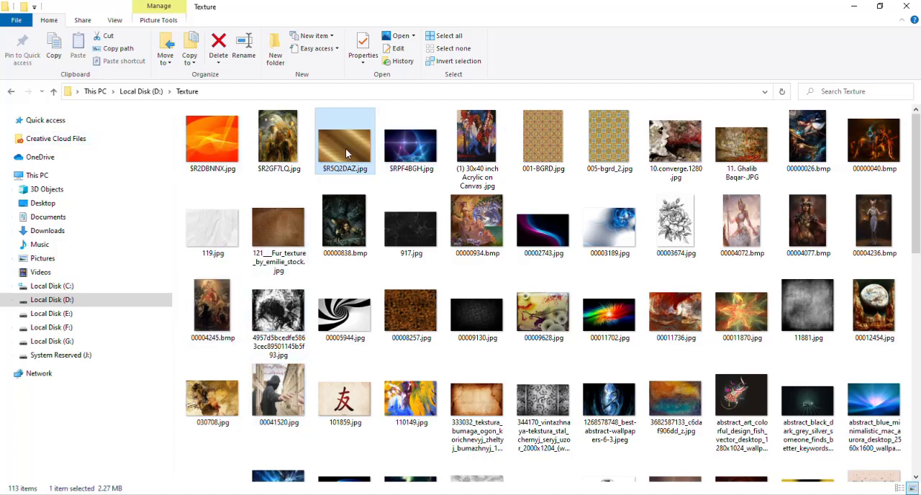
drag(343, 149, 478, 421)
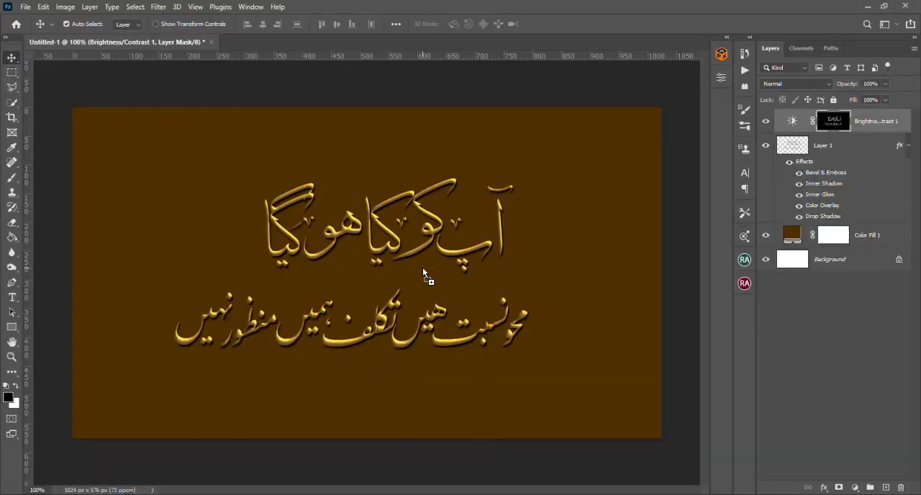
drag(423, 270, 426, 273)
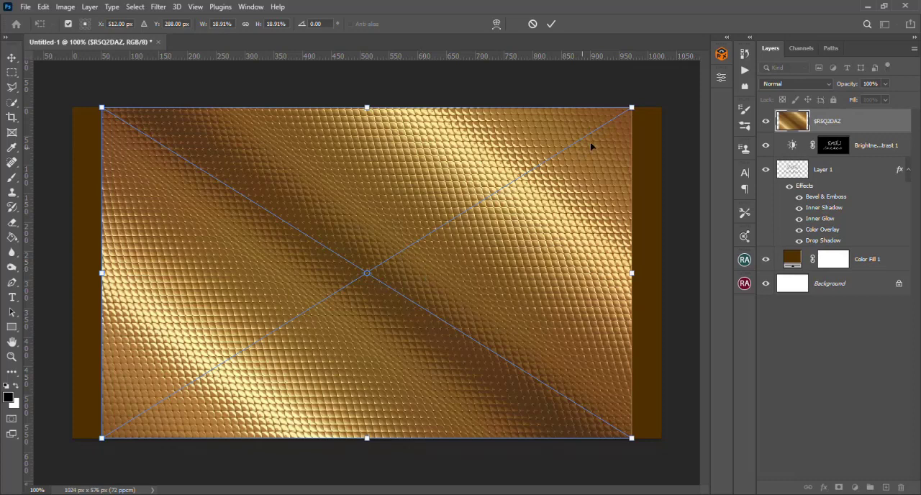
drag(833, 124, 826, 181)
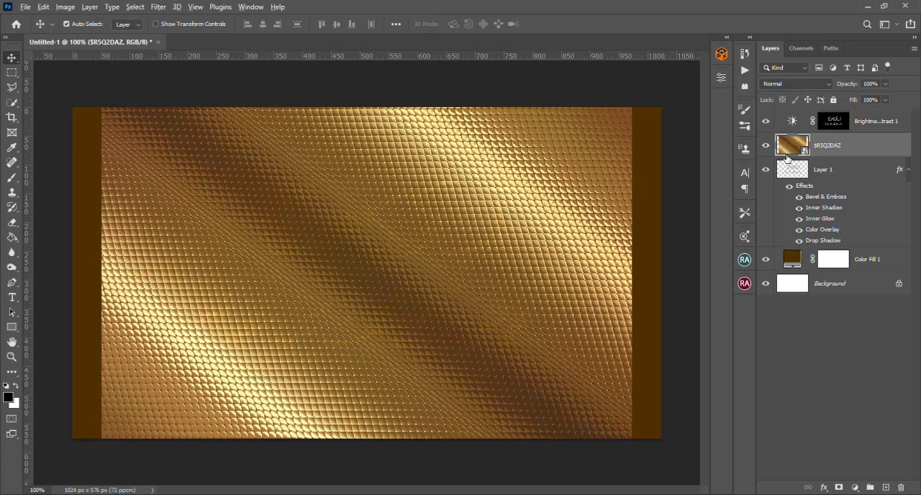
alt+click(786, 157)
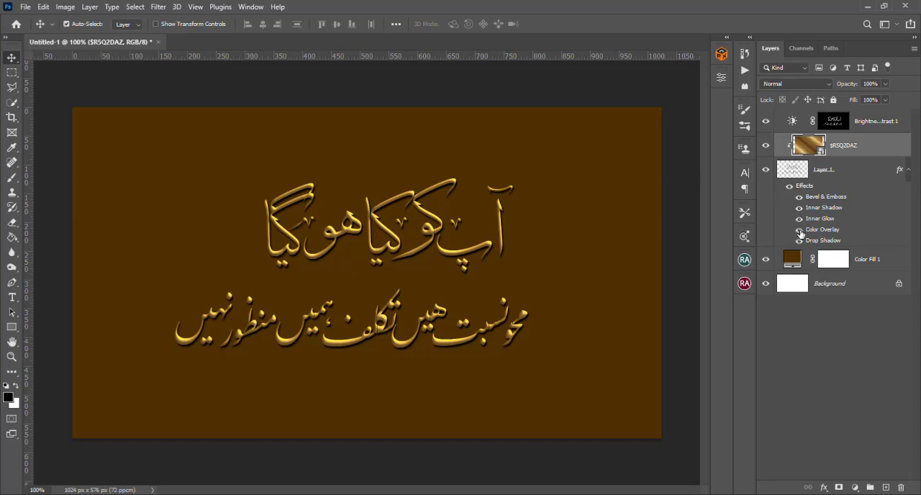
Turn off Layer 1's Color Overlay, Inner Shadow, Inner Glow and Bevel & Emboss, keeping only the Drop Shadow on.
click(799, 230)
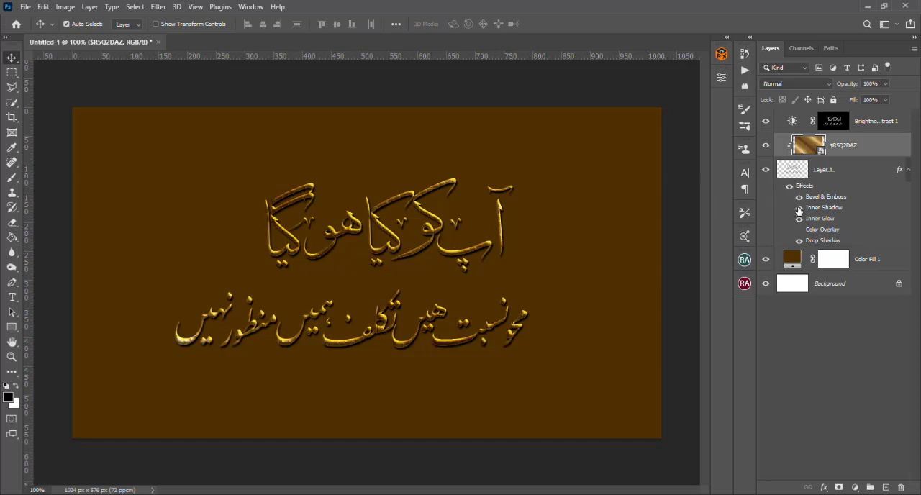
click(798, 208)
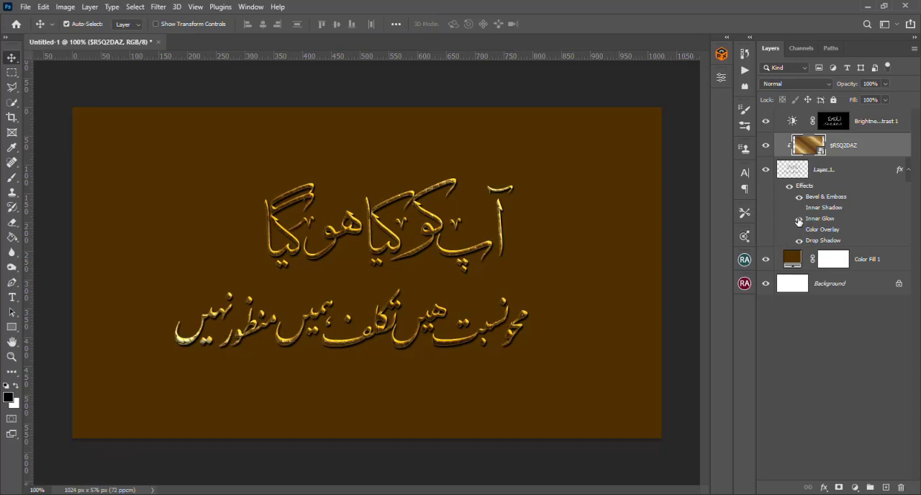
click(798, 219)
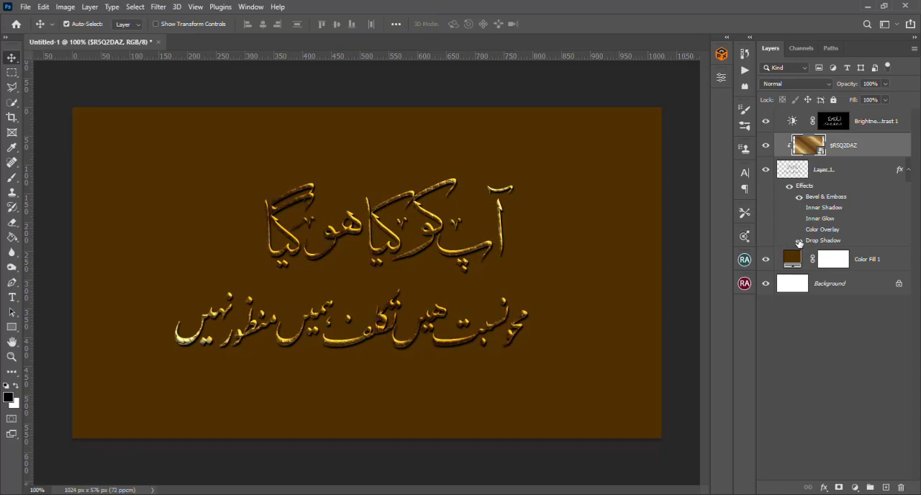
click(799, 198)
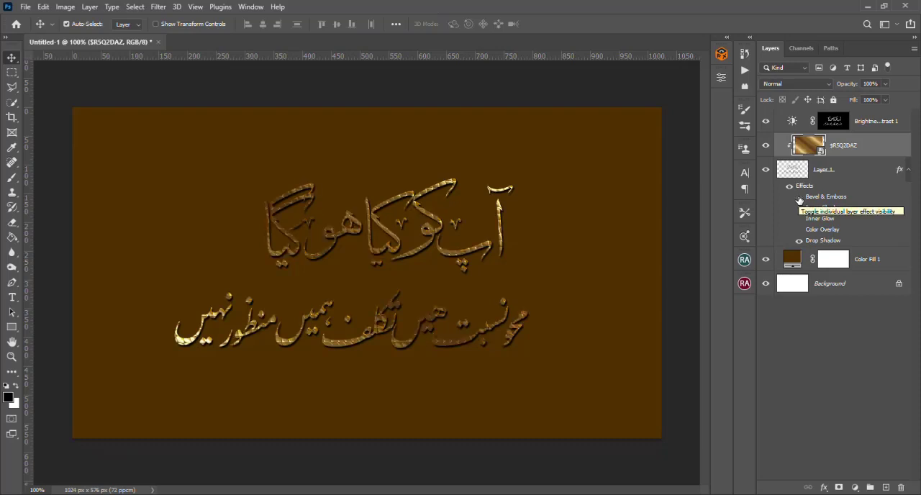
click(798, 242)
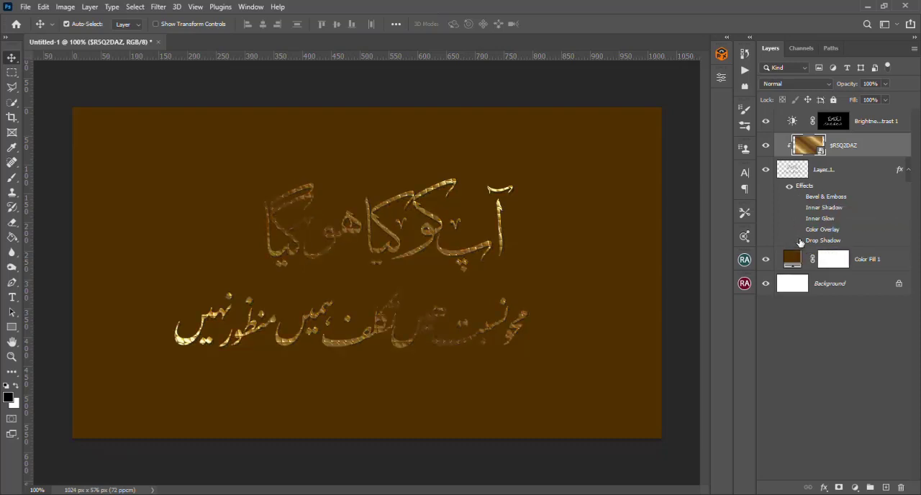
click(799, 241)
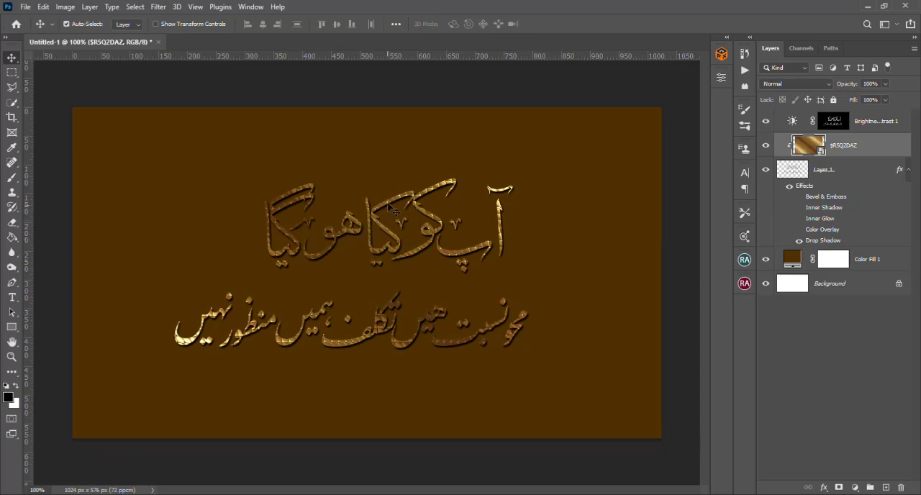
click(766, 171)
click(765, 170)
Turn Layer 1's Bevel & Emboss back on and set its size to 4 px.
click(799, 197)
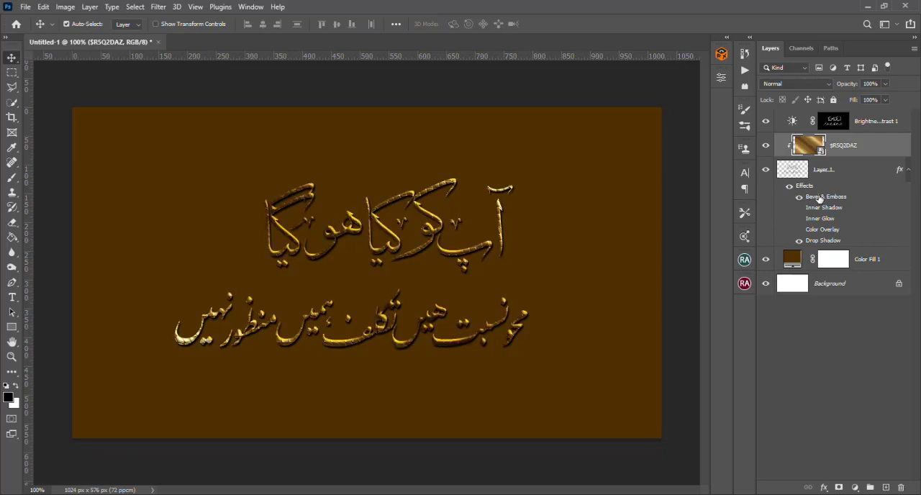
double_click(813, 198)
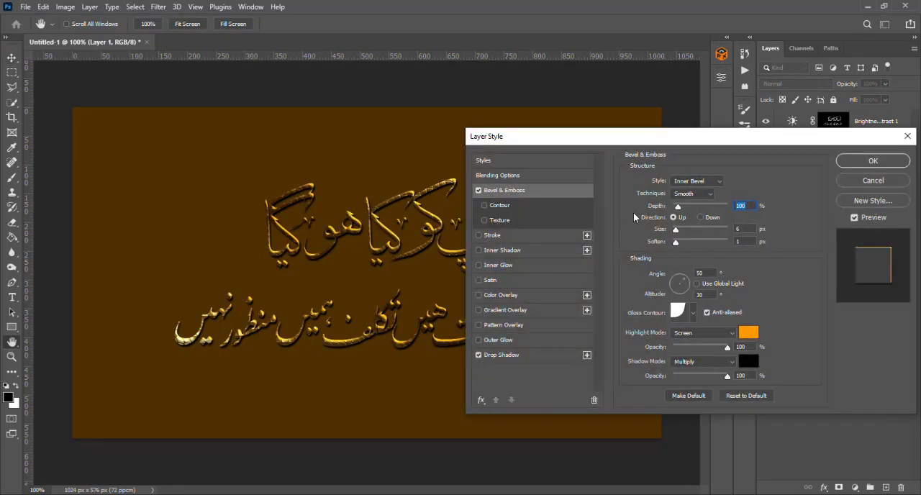
drag(663, 139, 744, 122)
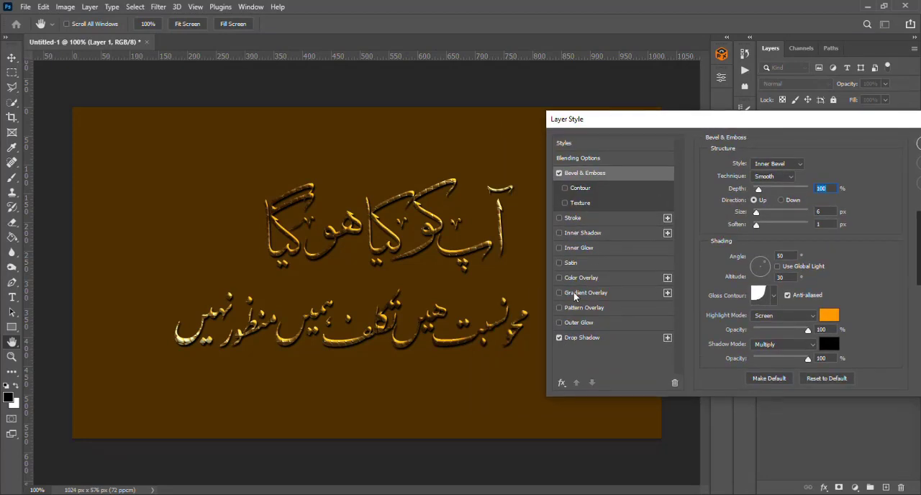
drag(757, 217, 756, 211)
click(756, 211)
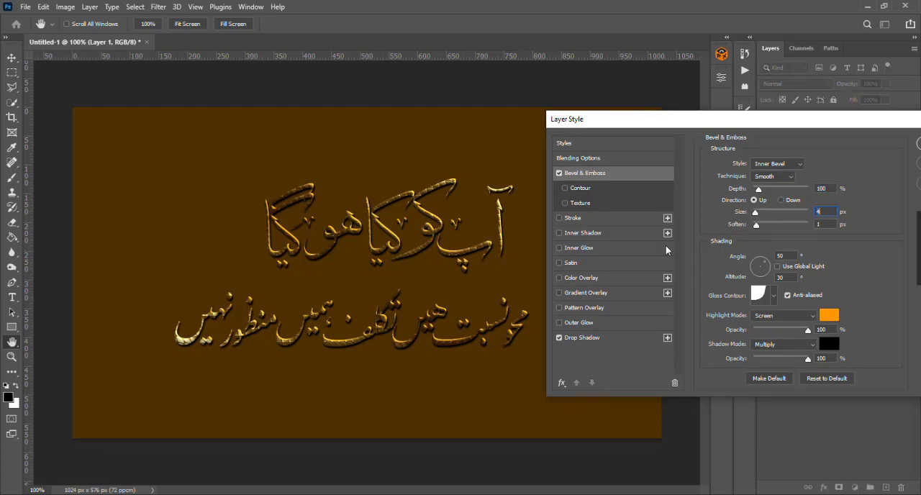
click(559, 338)
drag(708, 118, 620, 127)
click(866, 152)
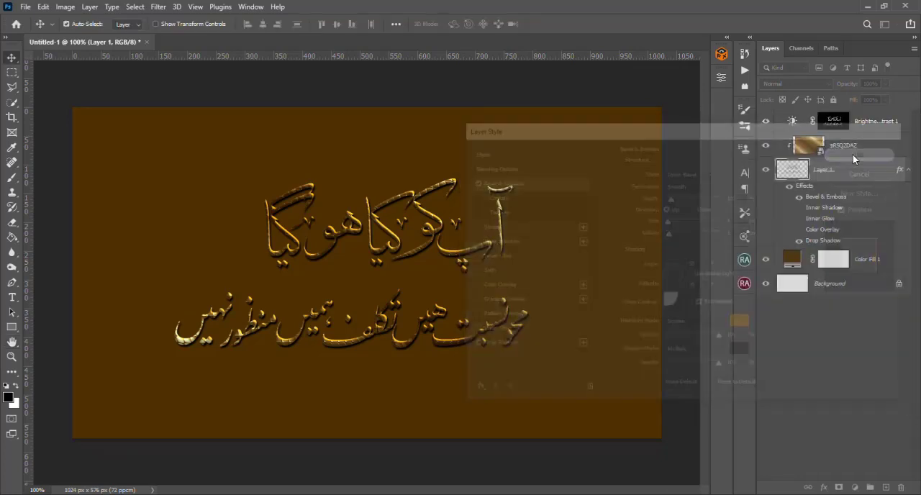
Hide the clipped gold texture layer and turn off the Bevel & Emboss effect on Layer 1.
click(806, 150)
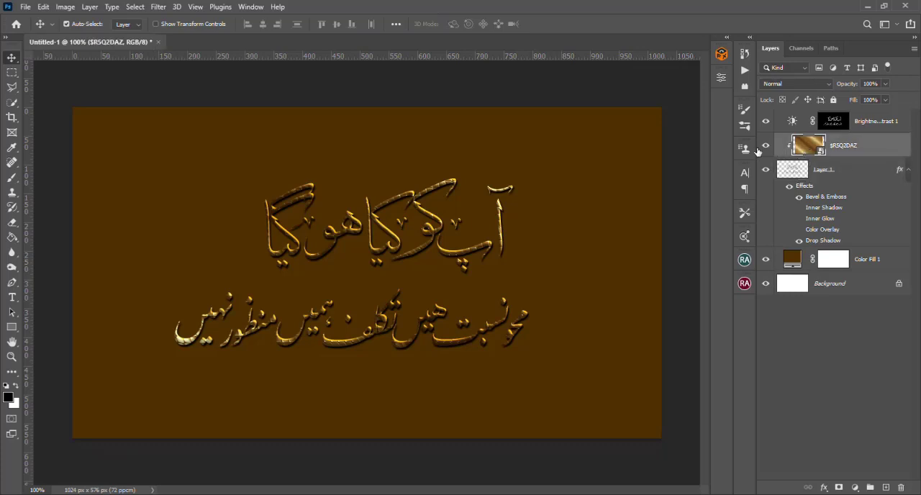
click(765, 147)
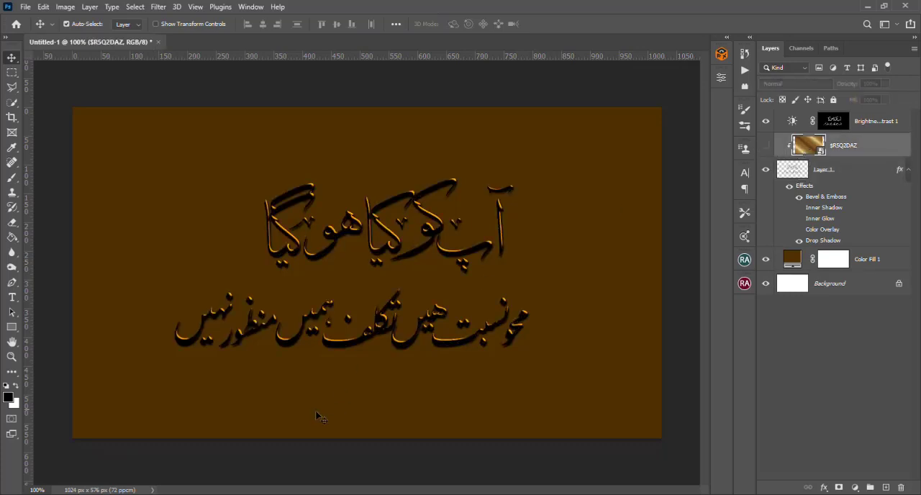
click(799, 196)
Place the abstract painting JPG numbered 11 from the Texture folder above the gold texture and clip it to the lettering.
key(alt+Tab)
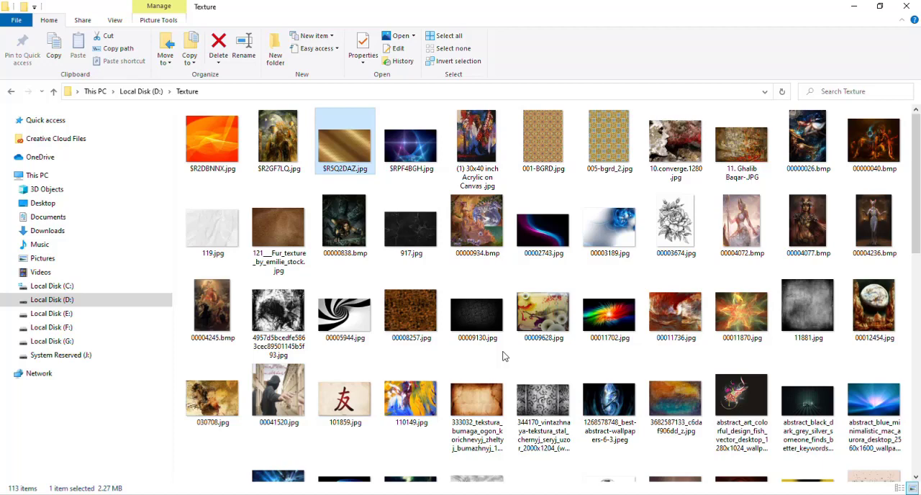
click(746, 152)
drag(745, 152, 416, 325)
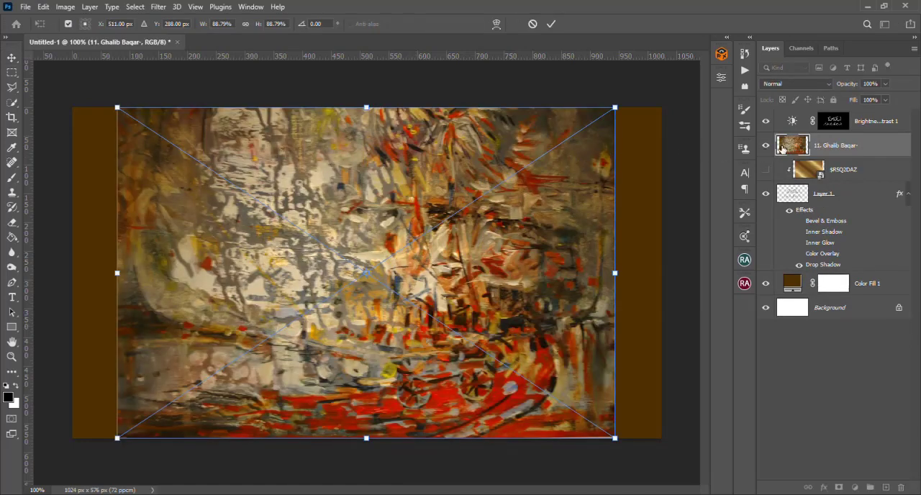
key(Return)
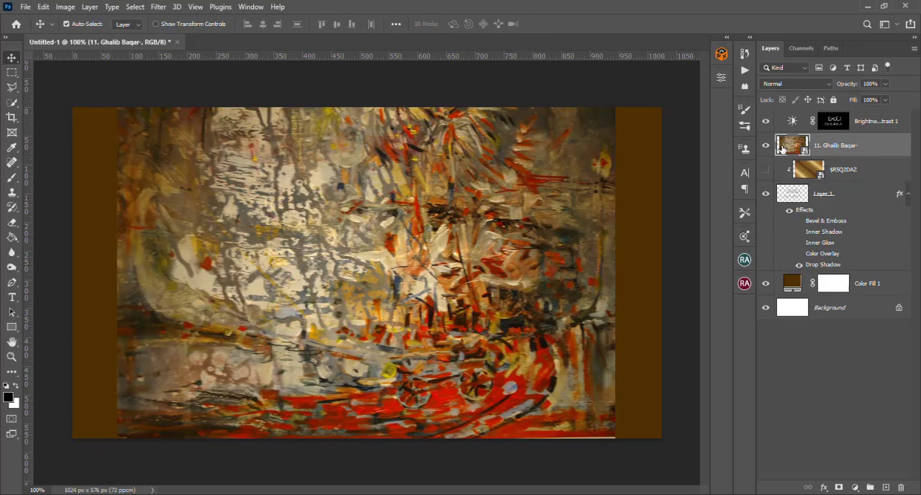
right_click(844, 146)
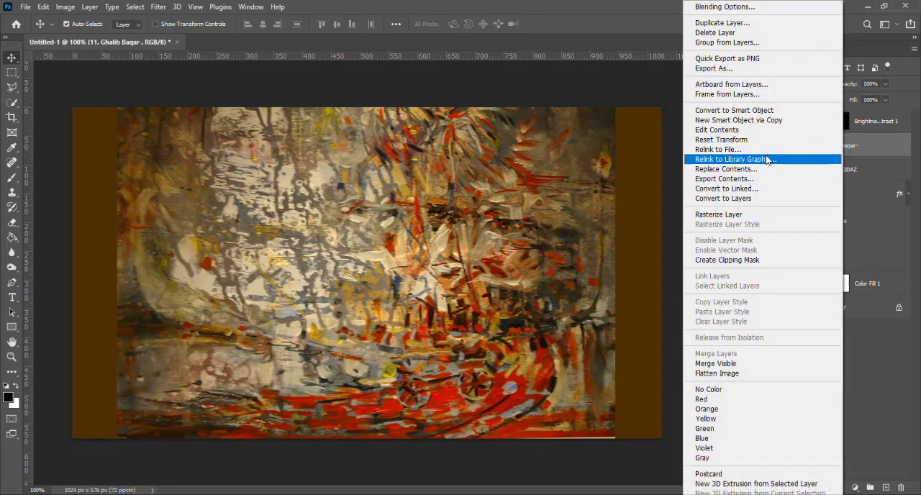
click(729, 260)
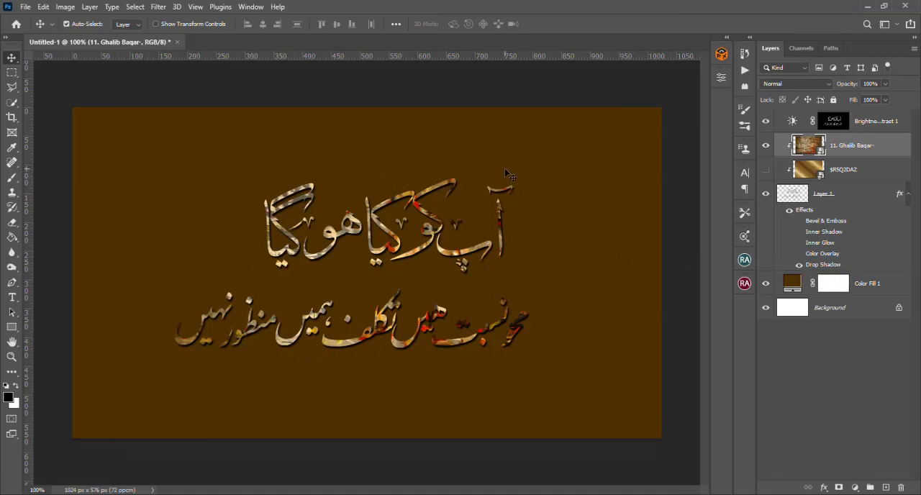
Scale the clipped painting texture down to fit closely around both lettering lines and turn Layer 1's Bevel & Emboss back on.
key(ctrl+t)
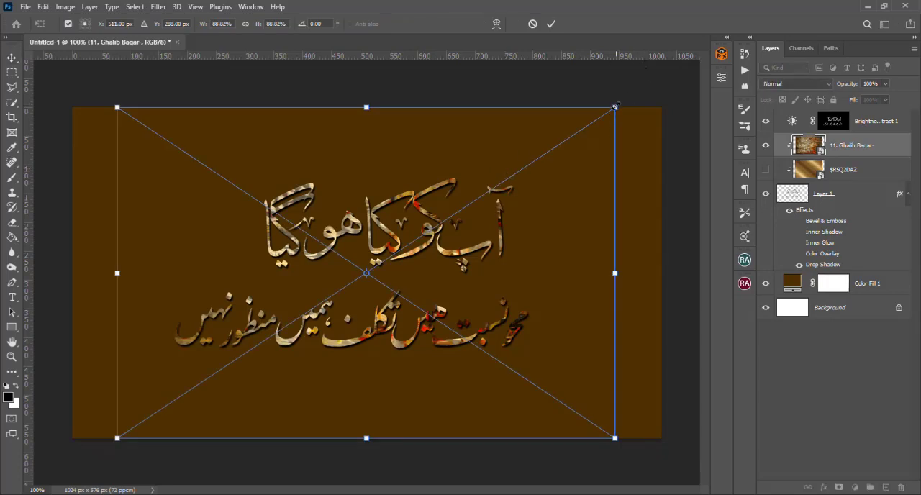
drag(615, 107, 547, 175)
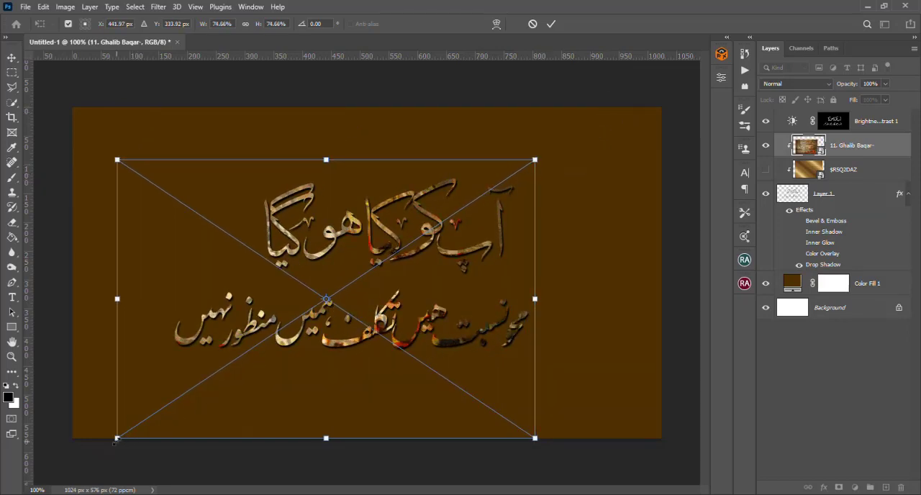
drag(115, 440, 164, 392)
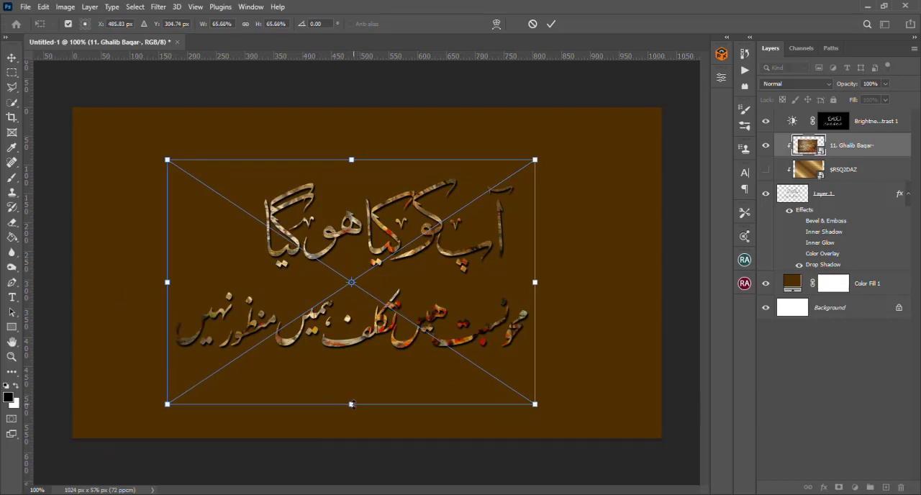
drag(351, 405, 351, 383)
key(Return)
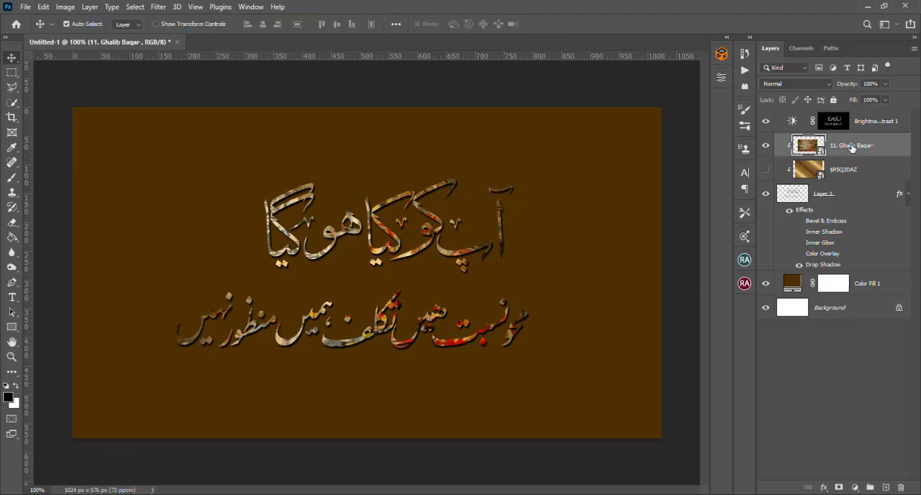
click(799, 222)
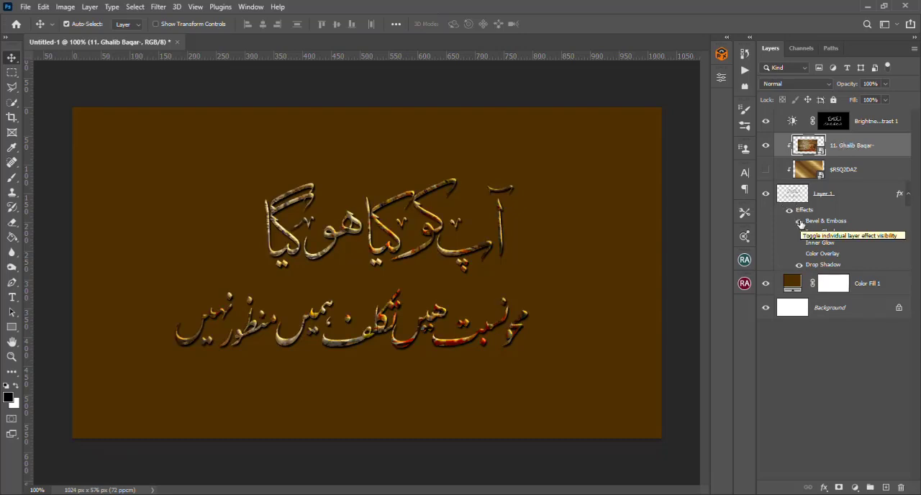
Examine the bevelled, painting-textured lettering up close and at full canvas view.
key(ctrl+plus)
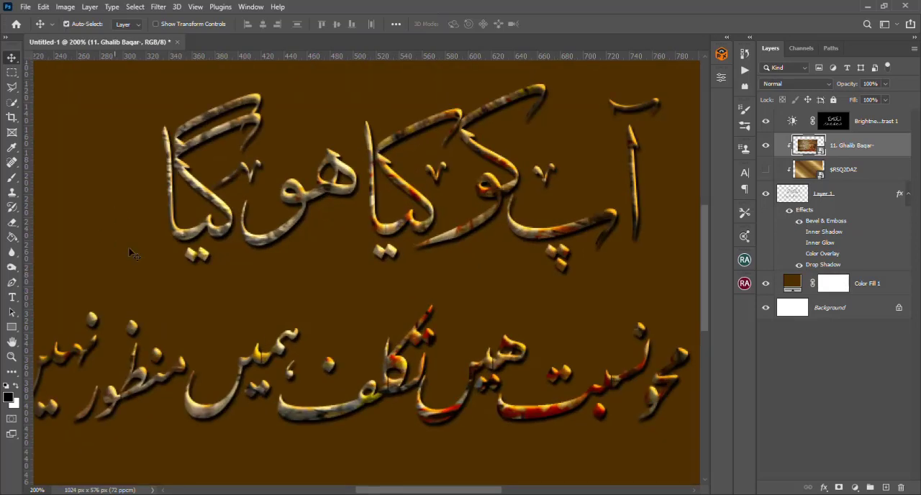
click(6, 359)
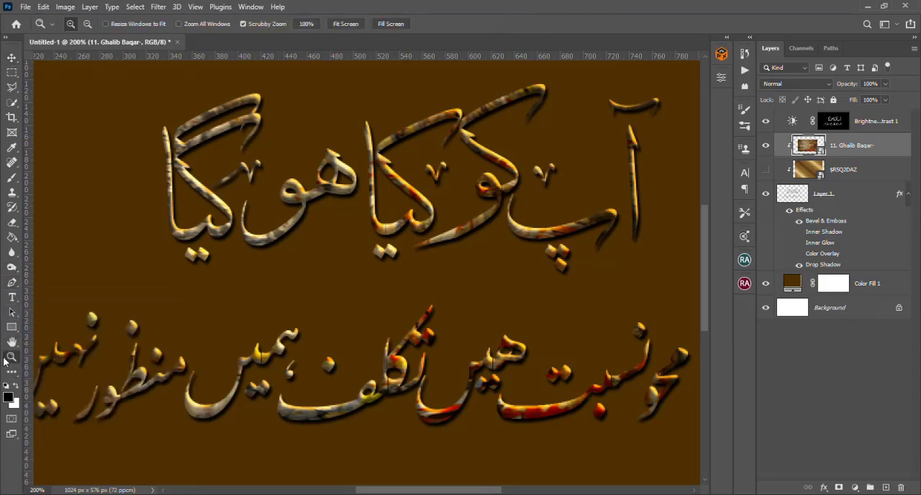
scroll(195, 320, down, 2)
click(196, 320)
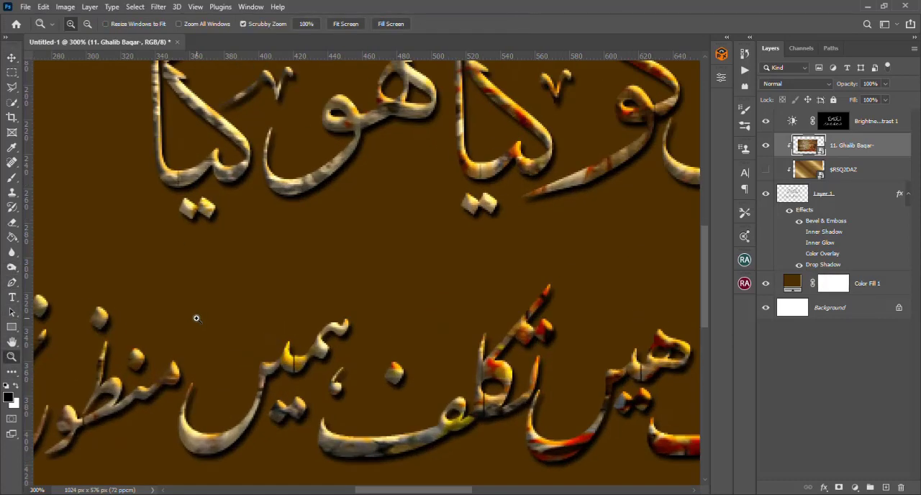
right_click(195, 317)
key(Escape)
click(11, 59)
key(ctrl+minus)
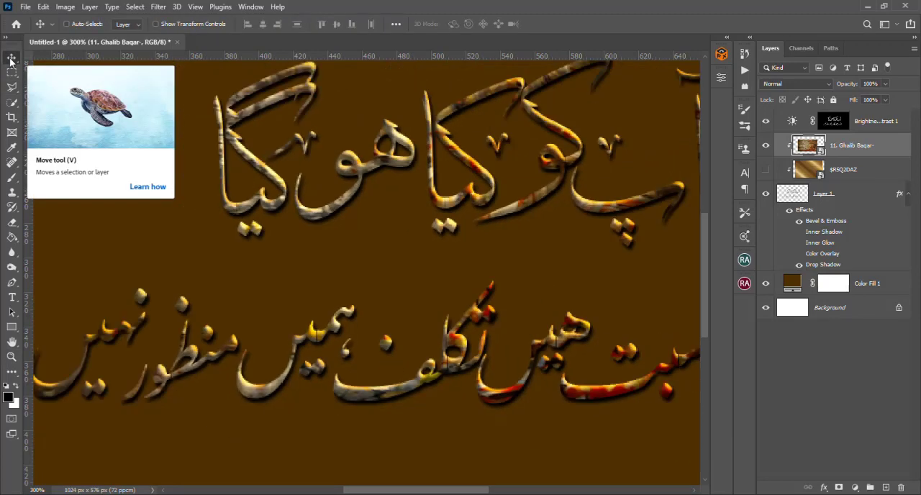
key(ctrl+minus)
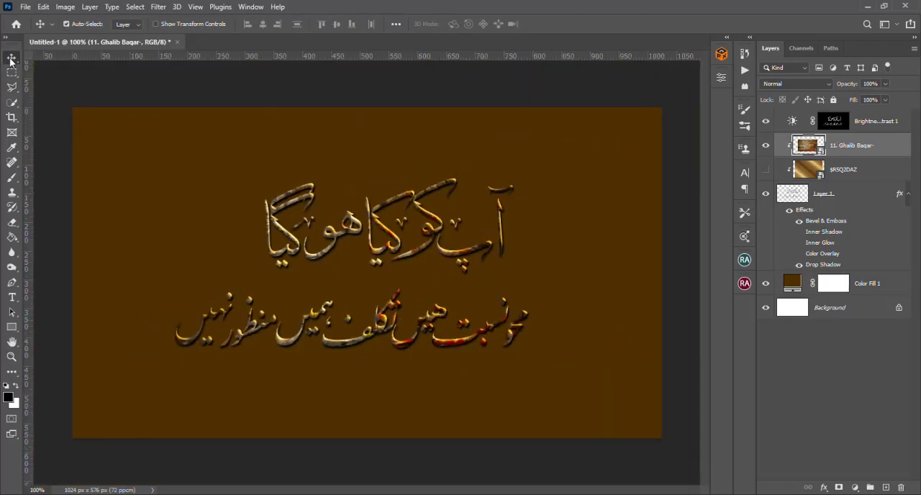
key(ctrl+plus)
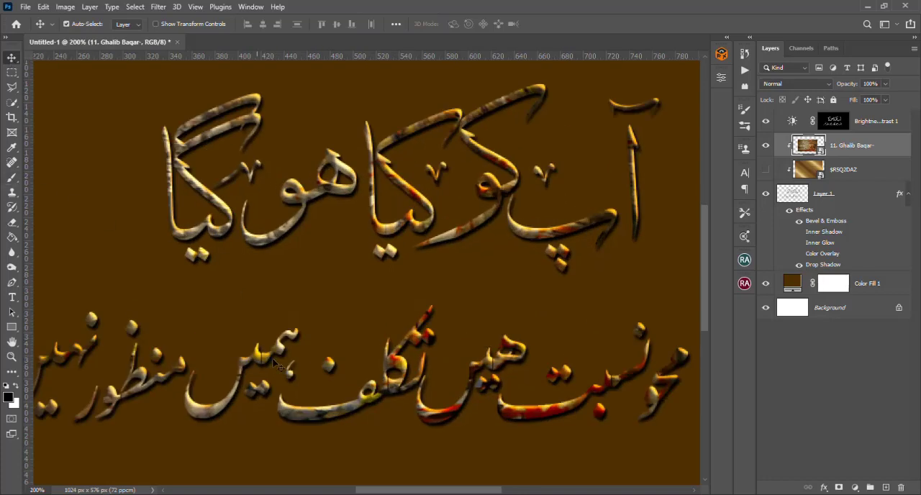
key(ctrl+0)
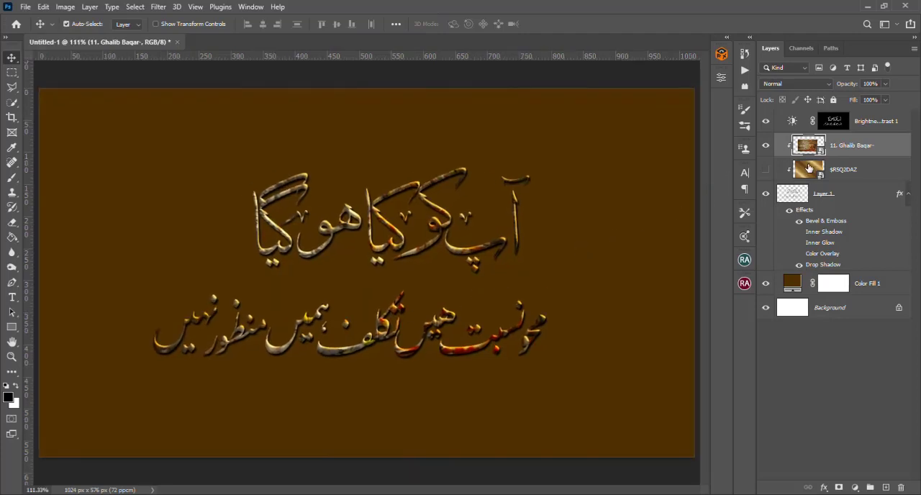
Open Layer 1's blending options and try the Inner Shadow effect, leaving it off.
click(829, 196)
right_click(830, 196)
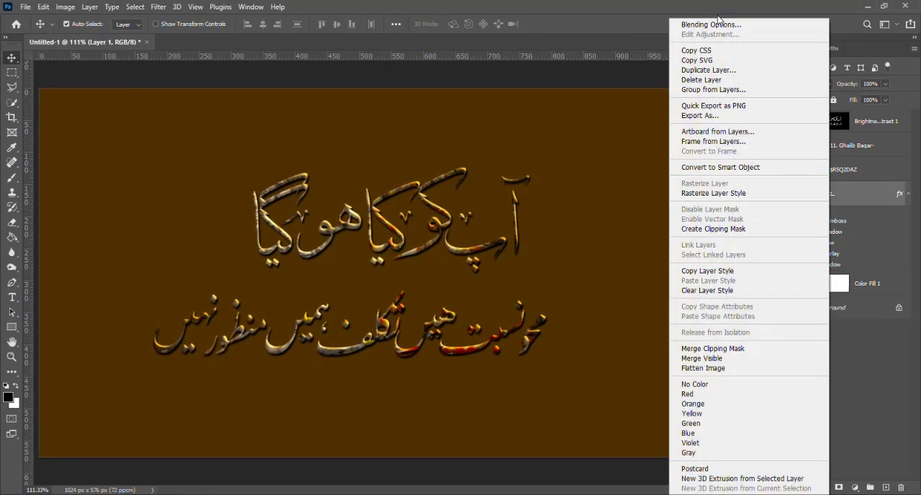
click(712, 27)
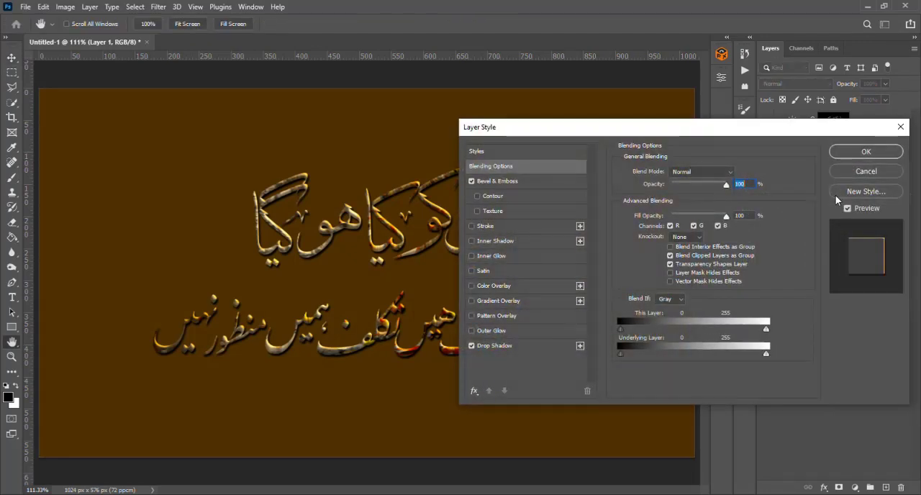
drag(538, 131, 628, 131)
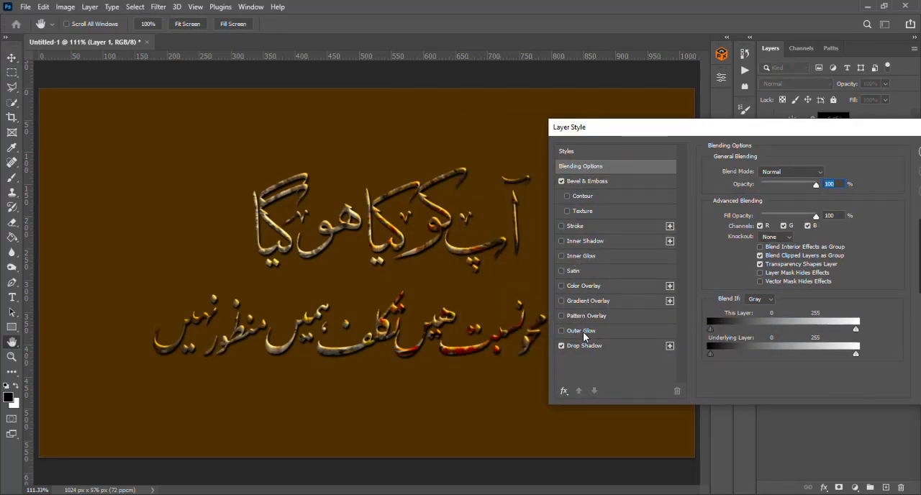
click(584, 242)
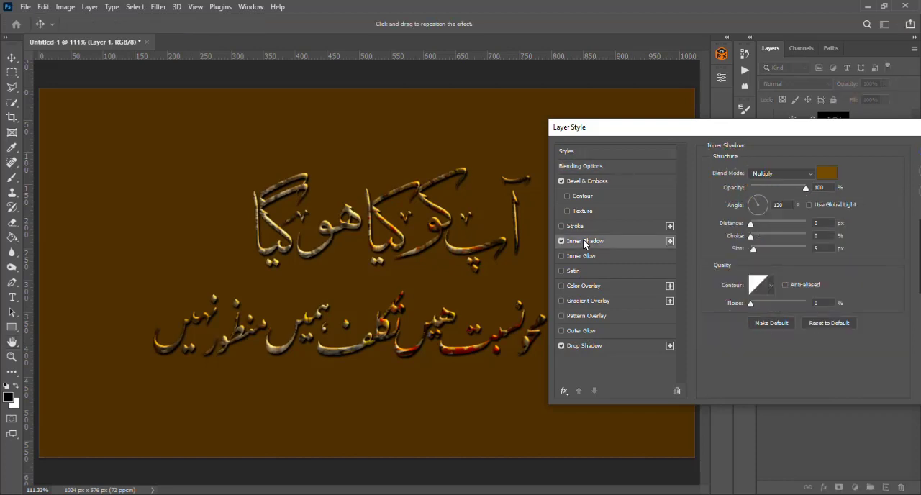
click(561, 241)
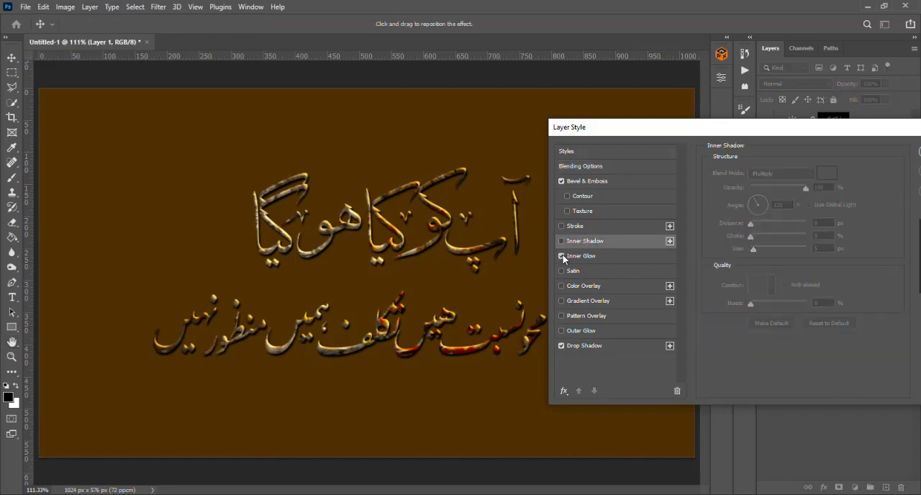
Turn on Layer 1's Inner Glow and set its color to dark brown 734600.
click(562, 255)
click(577, 257)
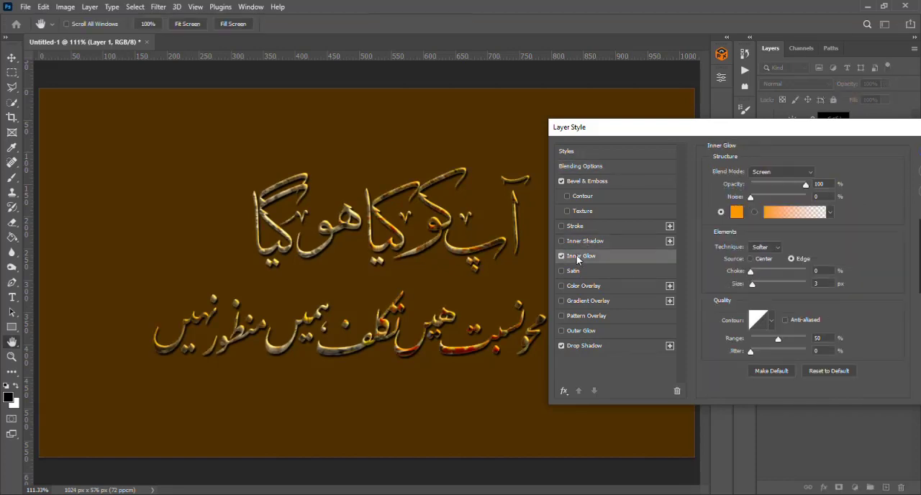
click(752, 207)
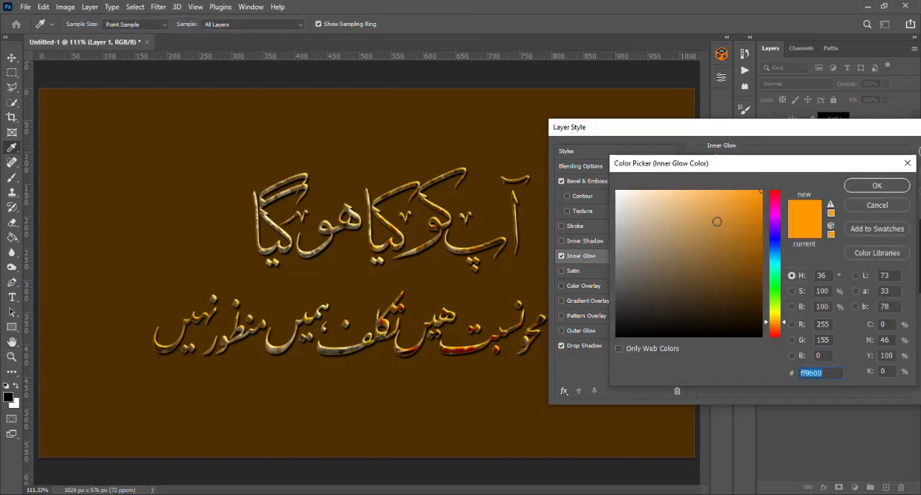
click(761, 258)
click(762, 271)
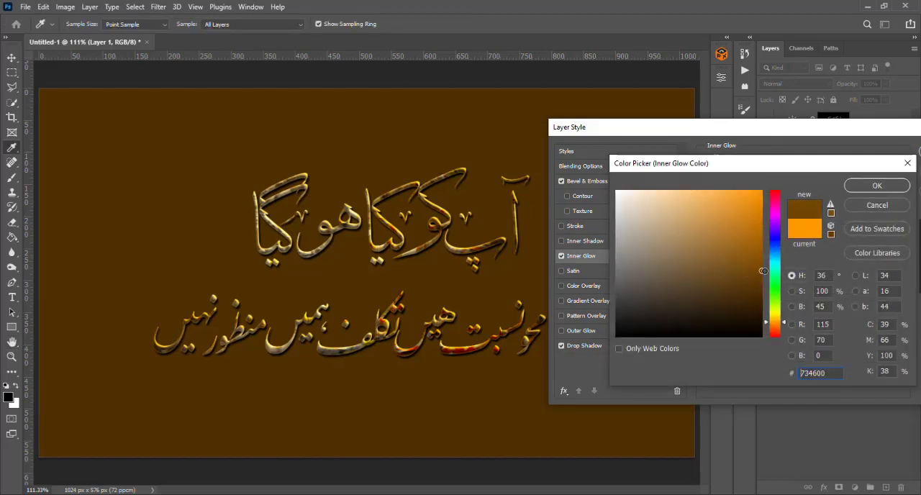
click(866, 185)
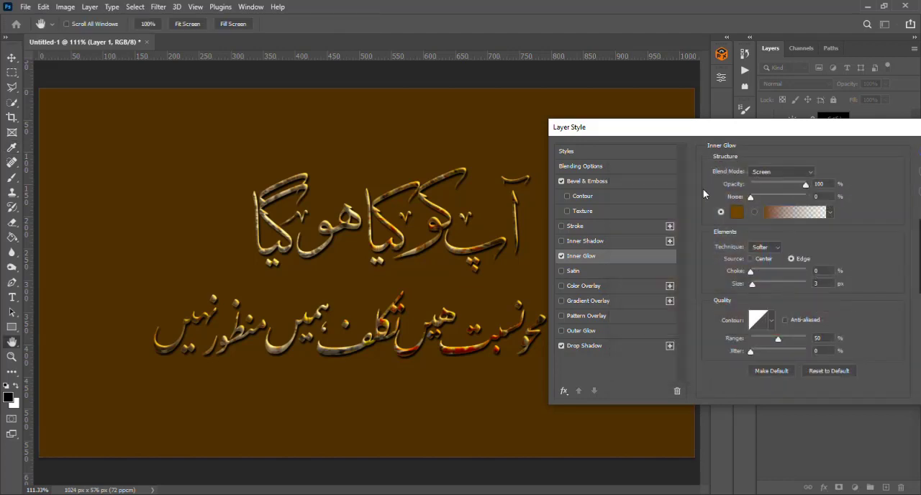
Add a Contour to Layer 1's Bevel & Emboss using the fourth preset curve with a 53% range, and apply the layer style.
click(583, 197)
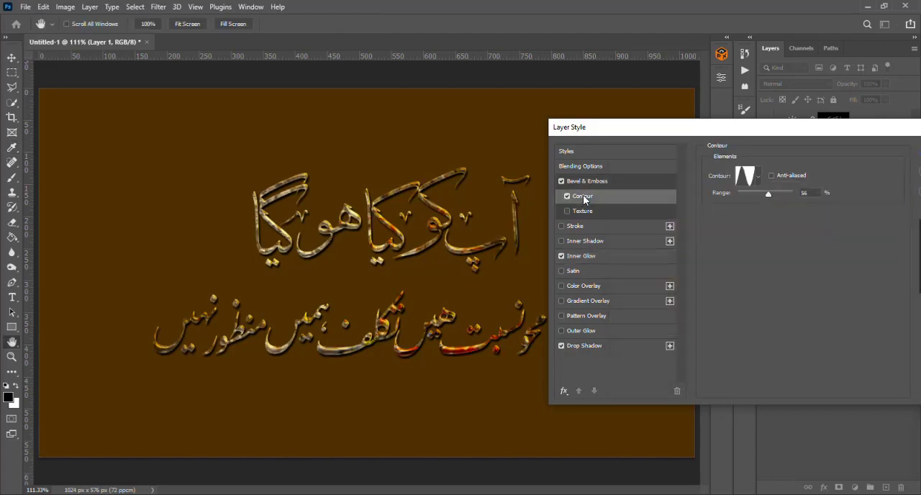
drag(768, 194, 766, 194)
click(759, 179)
click(698, 203)
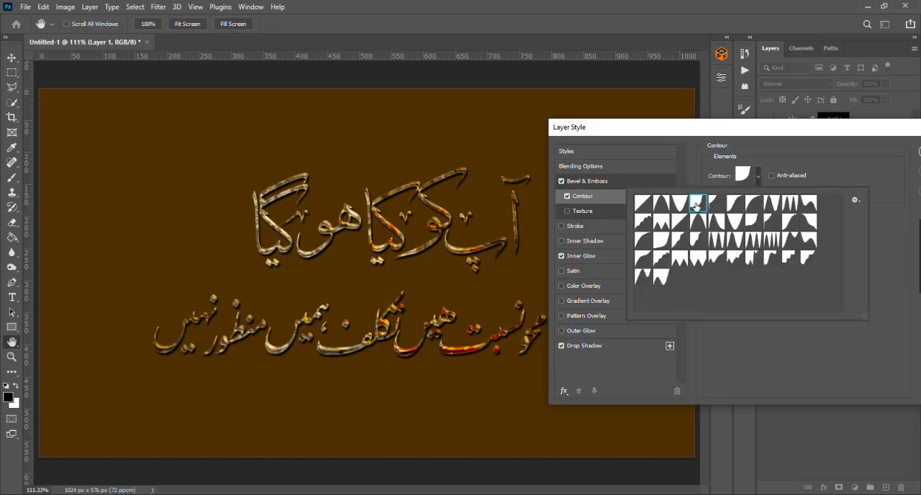
click(795, 165)
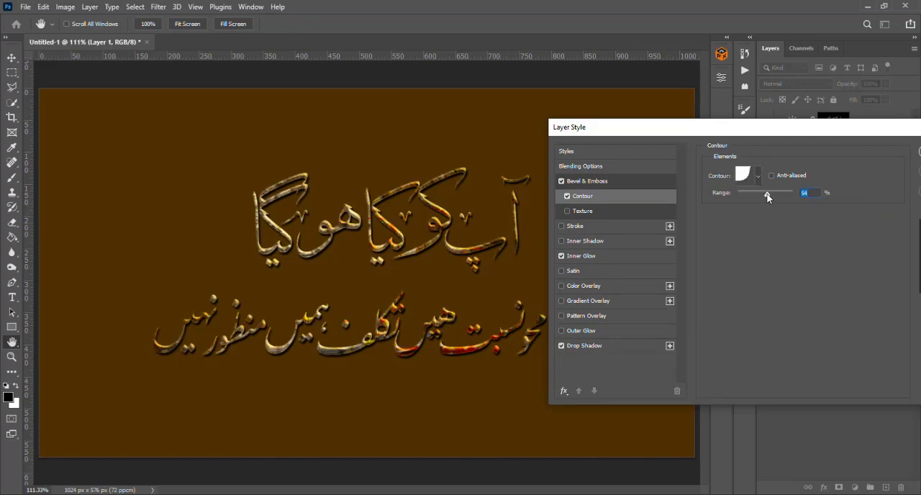
mouse_move(768, 194)
mouse_down()
mouse_move(740, 195)
mouse_move(792, 191)
mouse_move(767, 195)
mouse_up()
drag(694, 132, 622, 136)
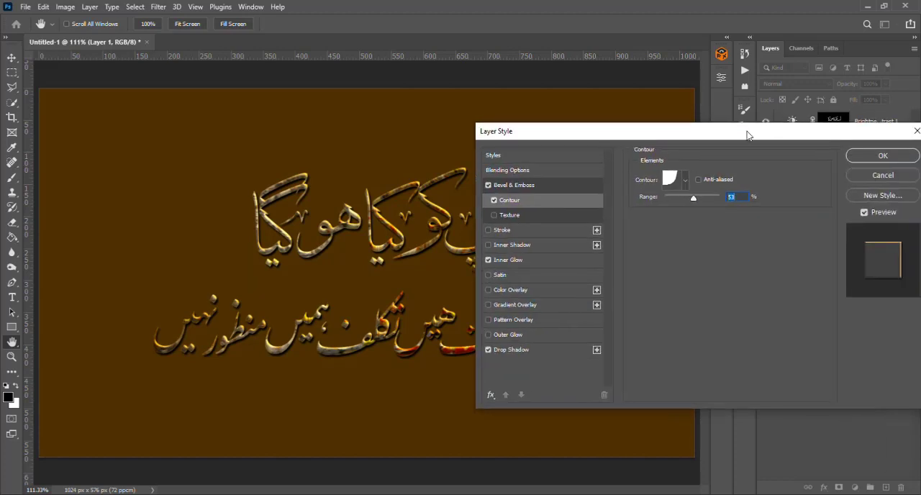
click(855, 158)
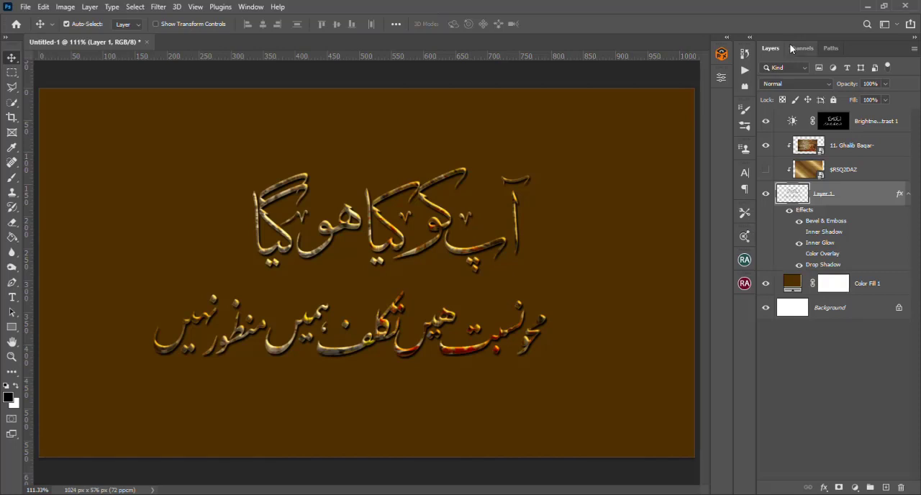
Preview the lettering with only the gold texture, and switch back to showing only the painting texture.
click(766, 146)
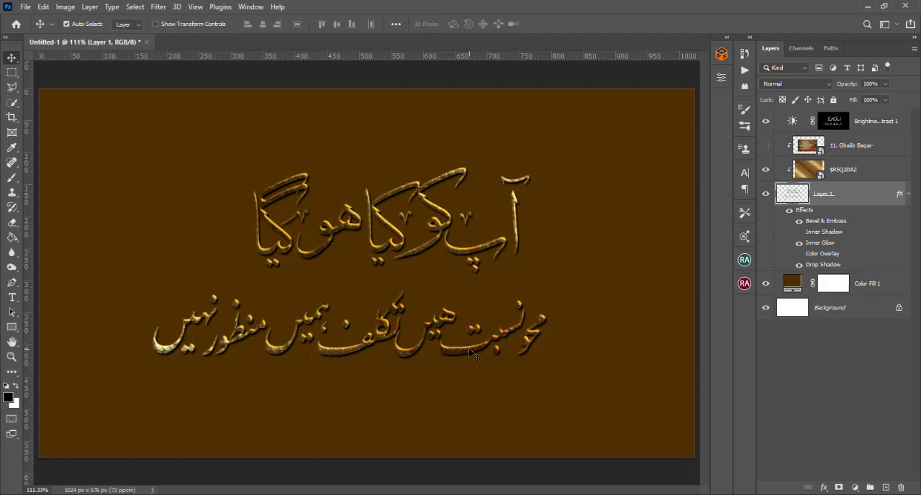
key(ctrl+plus)
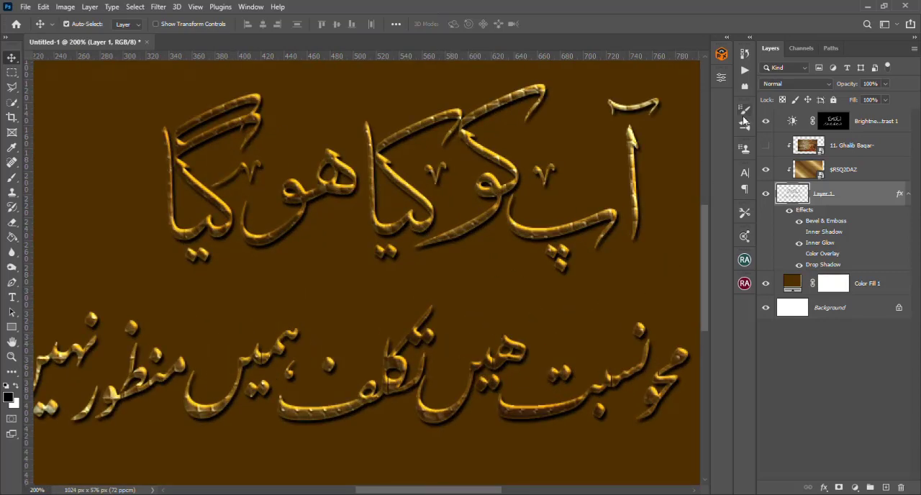
click(767, 170)
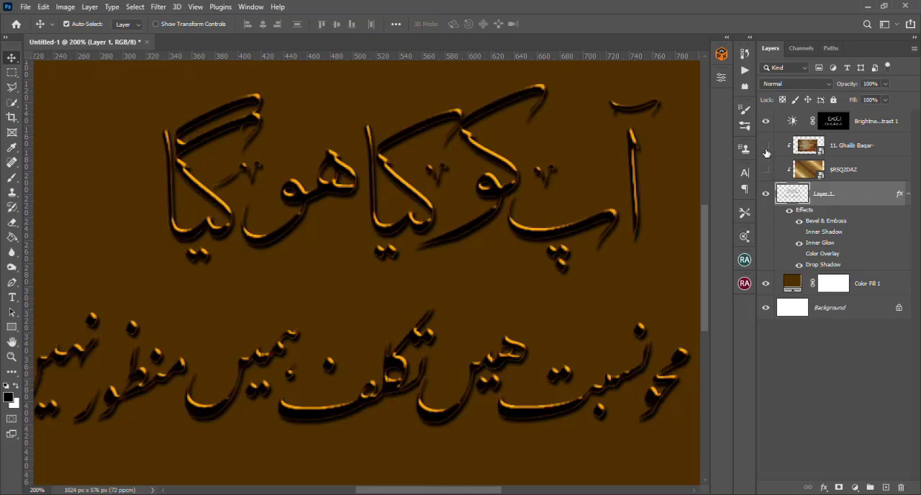
click(766, 146)
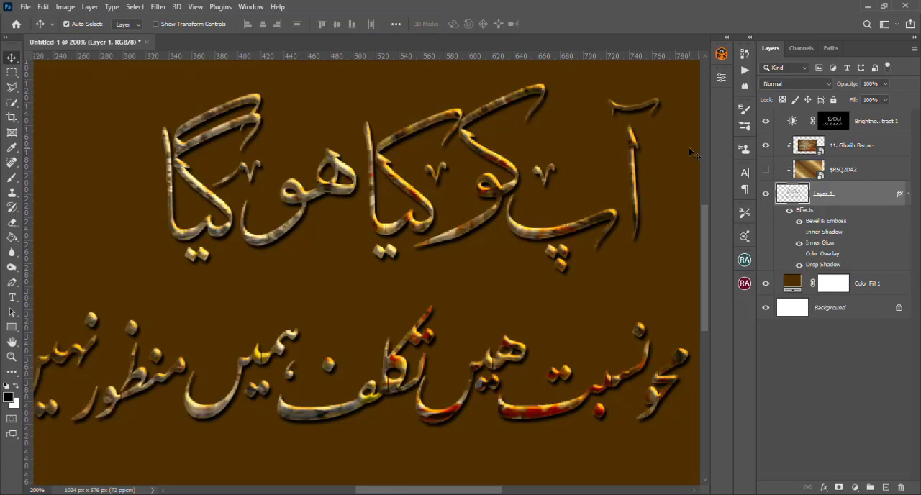
key(ctrl+0)
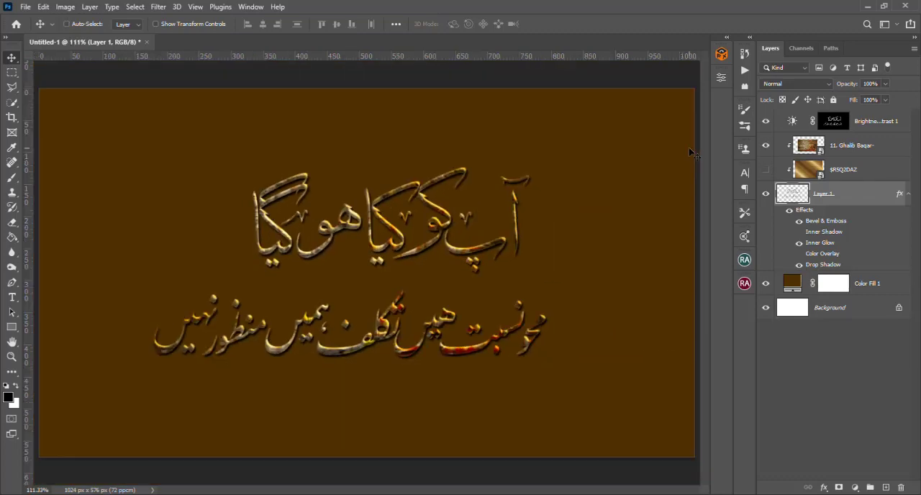